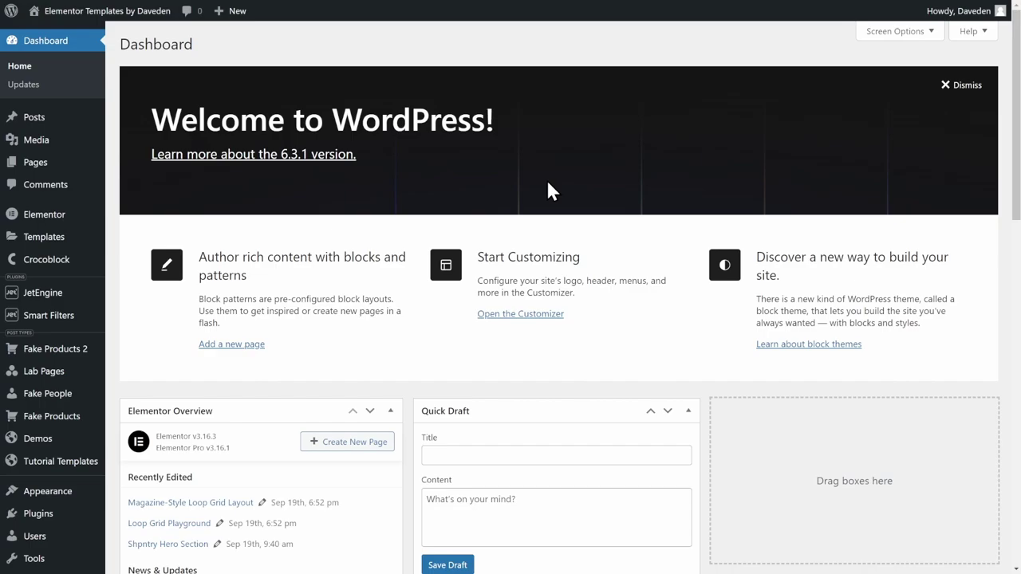
Review the list of blog posts and open the post categories
{"action": "left_click", "coordinate": [71, 118]}
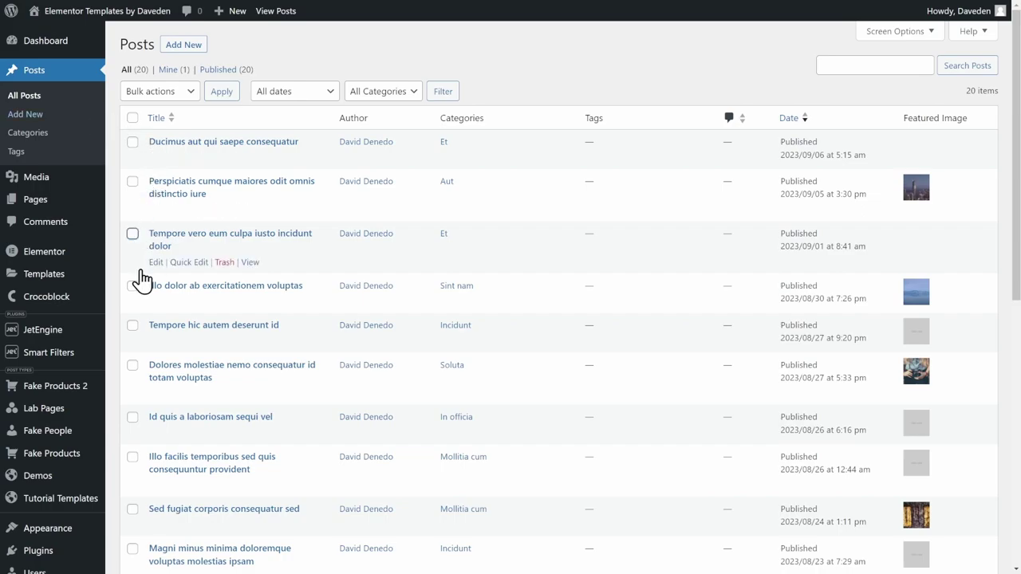
{"action": "left_click", "coordinate": [85, 142]}
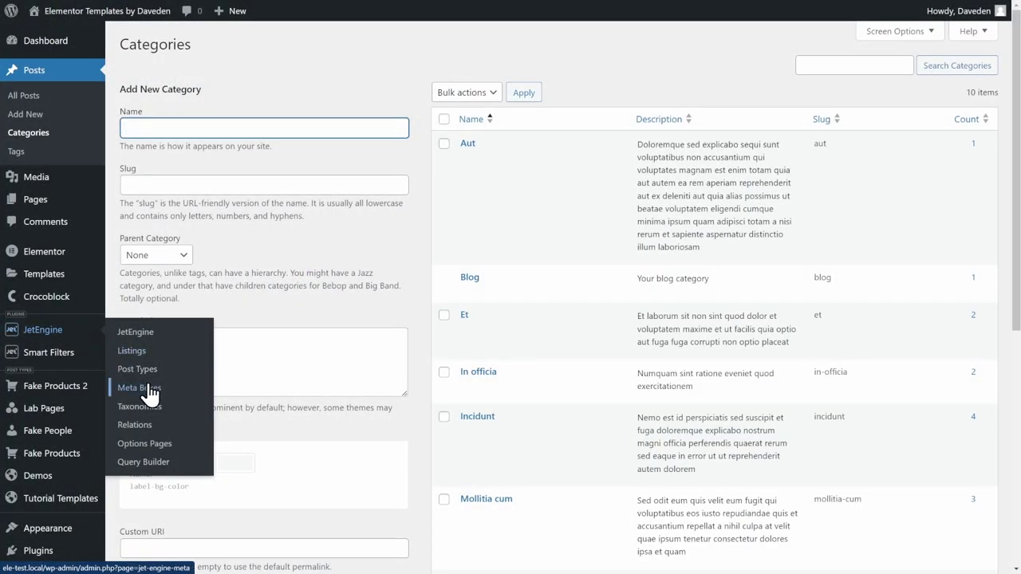
Open the Category Extra meta box in JetEngine and examine its general settings, visibility conditions and meta fields
{"action": "left_click", "coordinate": [149, 389]}
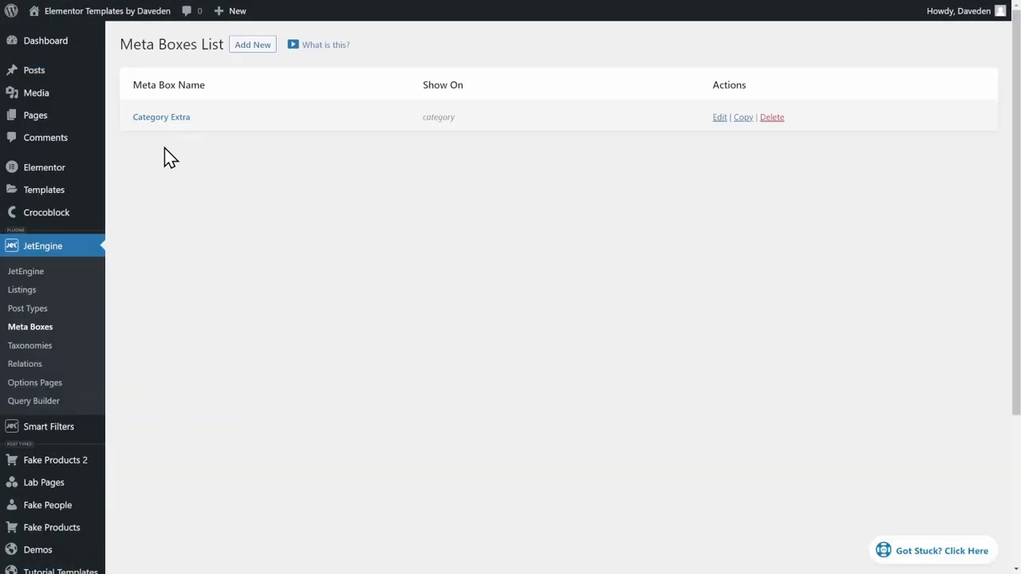
{"action": "left_click", "coordinate": [177, 118]}
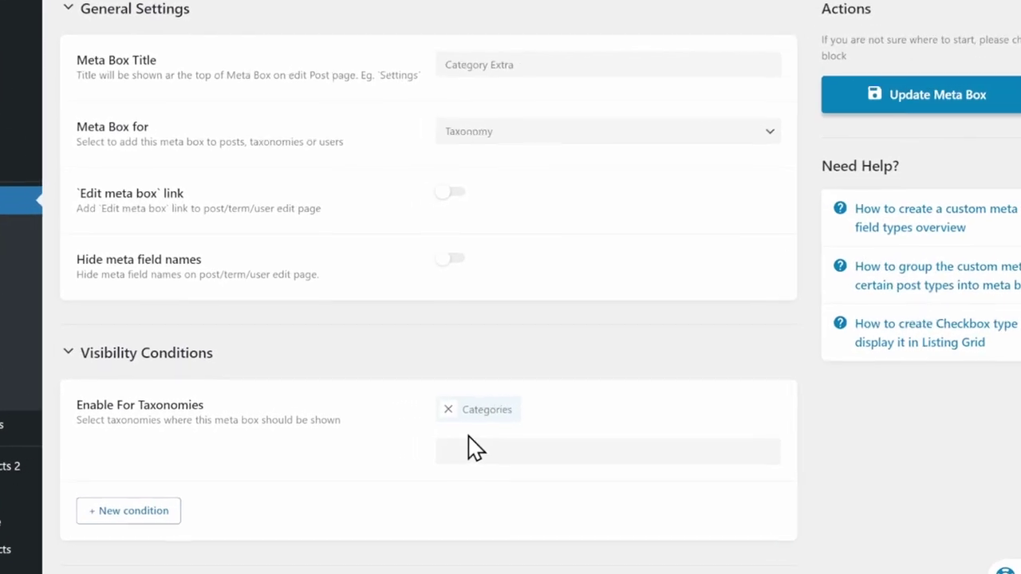
{"action": "scroll", "coordinate": [160, 423], "scroll_direction": "down", "scroll_amount": 3}
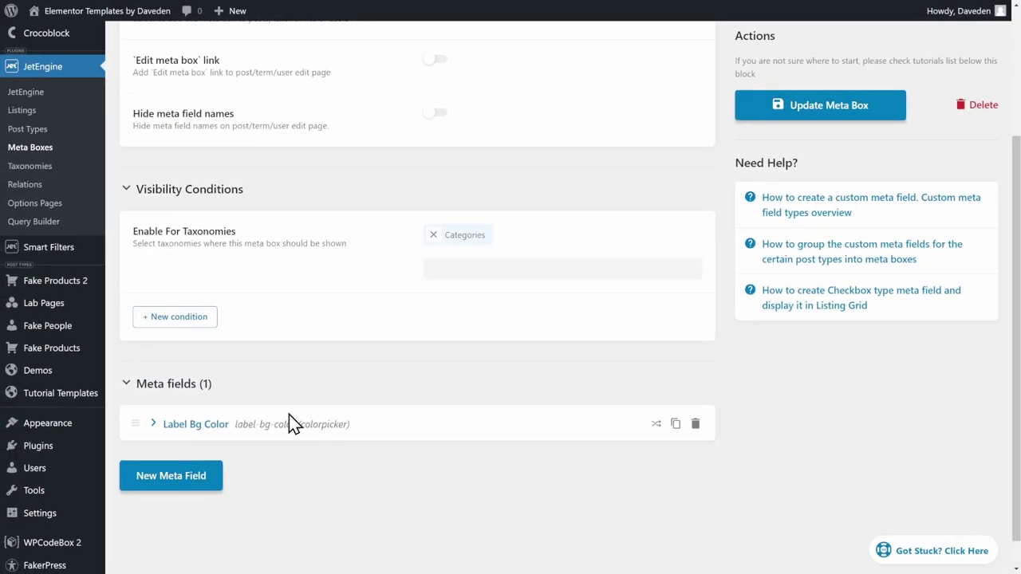
{"action": "scroll", "coordinate": [292, 421], "scroll_direction": "up", "scroll_amount": 2}
{"action": "scroll", "coordinate": [136, 121], "scroll_direction": "up", "scroll_amount": 1}
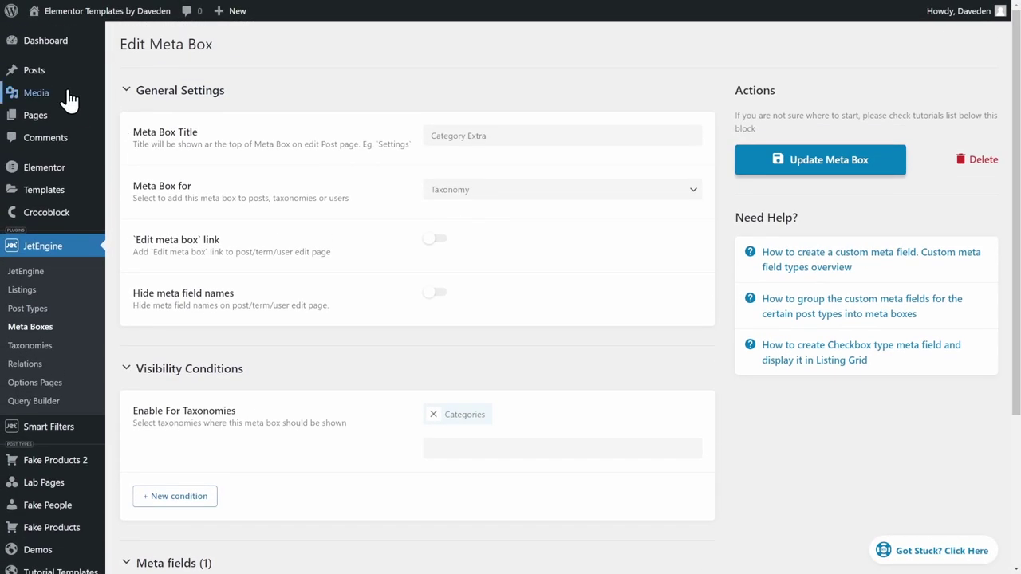
Open the Aut post category for editing and examine its Label Bg Color field
{"action": "mouse_move", "coordinate": [67, 76]}
{"action": "left_click", "coordinate": [139, 110]}
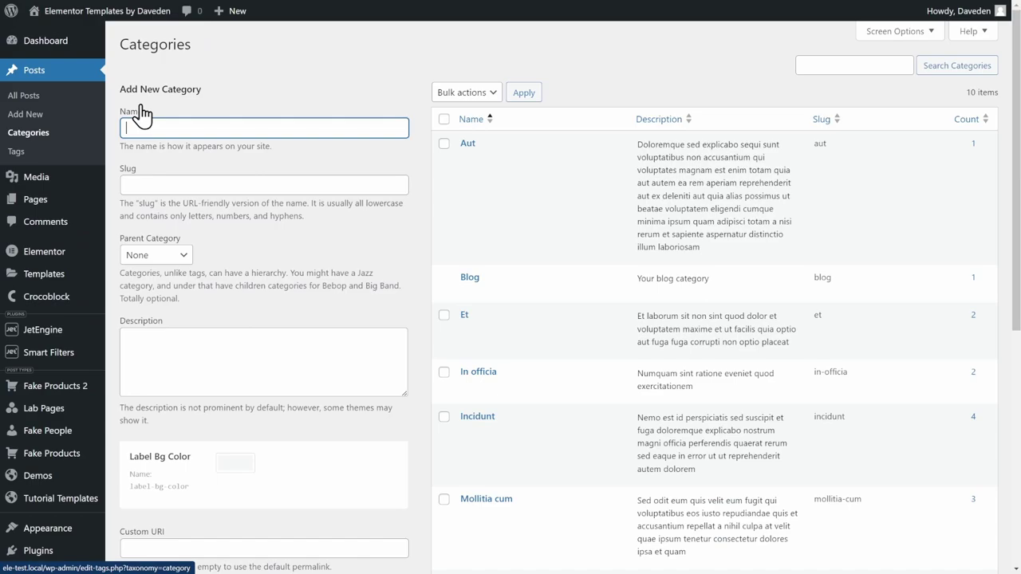
{"action": "left_click", "coordinate": [461, 160]}
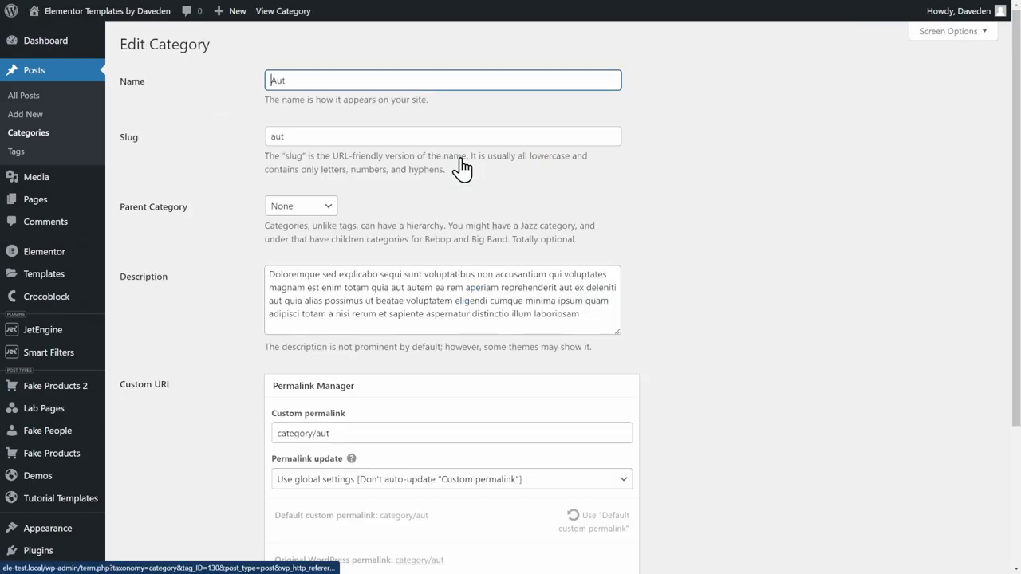
{"action": "scroll", "coordinate": [431, 295], "scroll_direction": "down", "scroll_amount": 3}
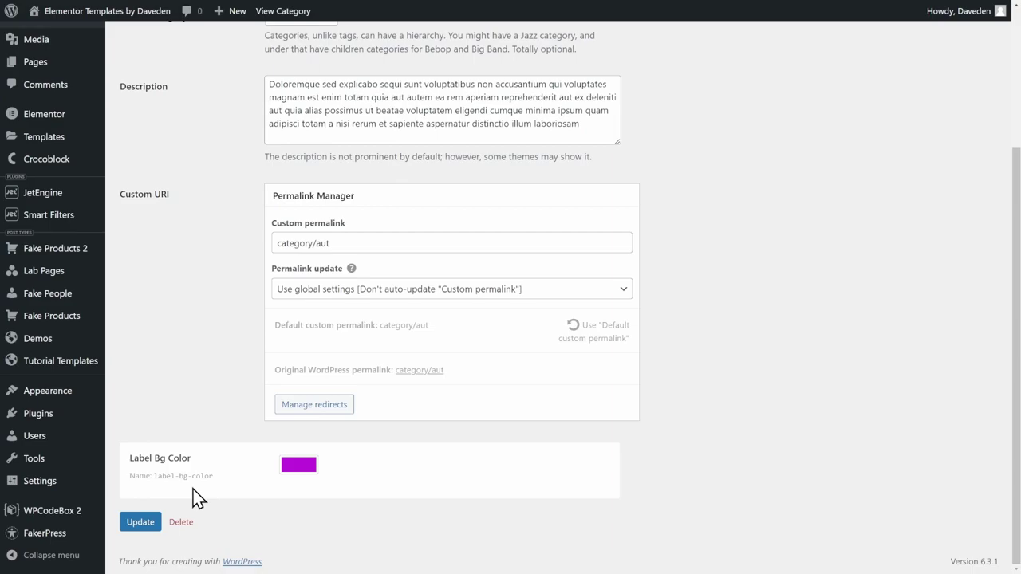
Check the status of the Grid Container and Flexbox Container features in the Elementor settings
{"action": "mouse_move", "coordinate": [58, 120]}
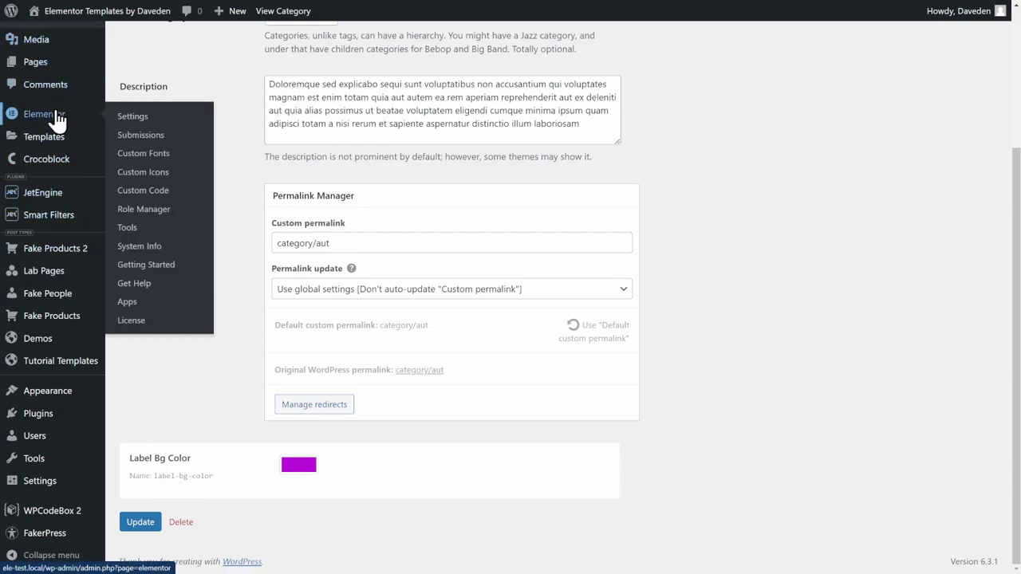
{"action": "left_click", "coordinate": [133, 117]}
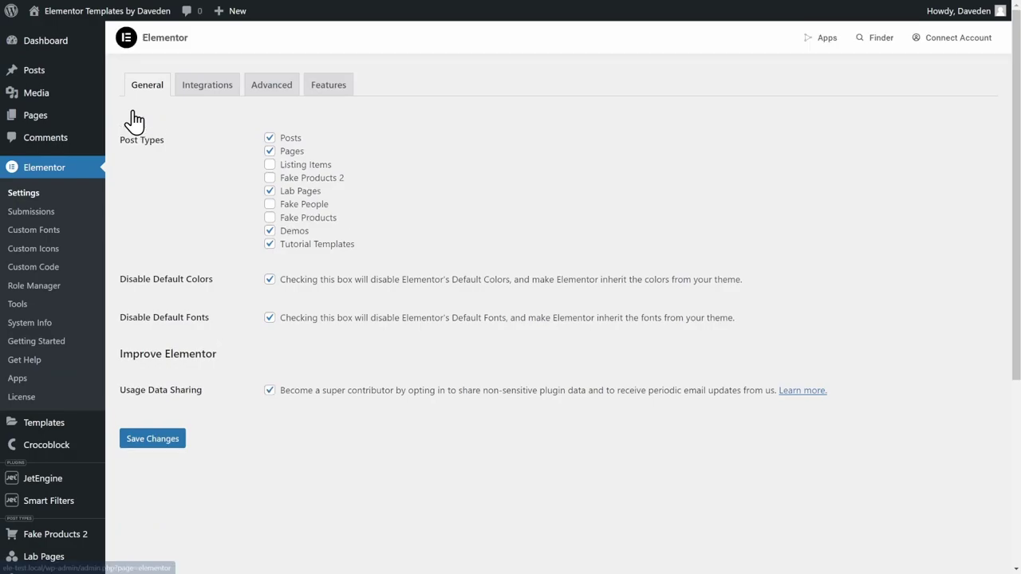
{"action": "left_click", "coordinate": [316, 95]}
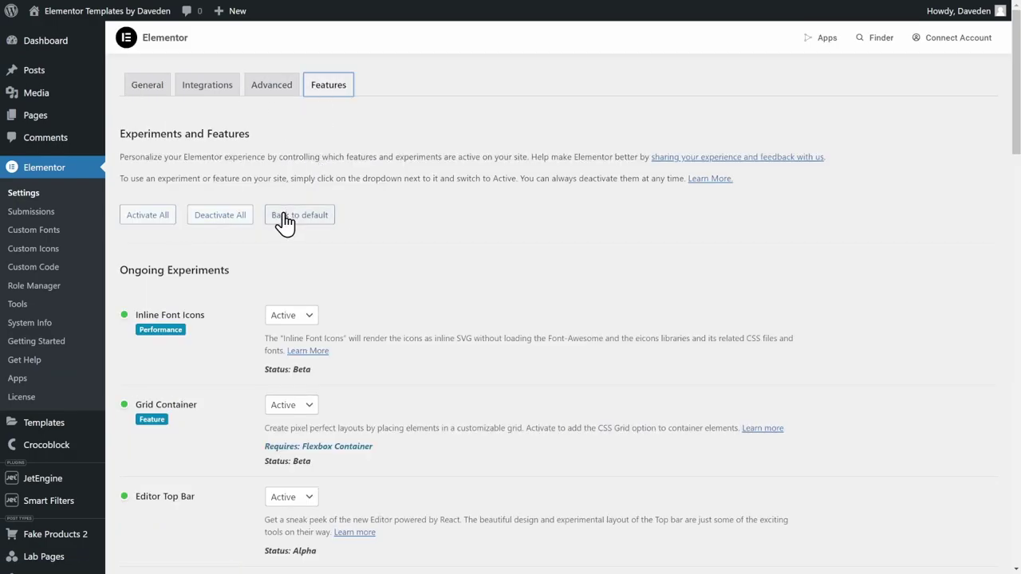
{"action": "scroll", "coordinate": [117, 360], "scroll_direction": "down", "scroll_amount": 10}
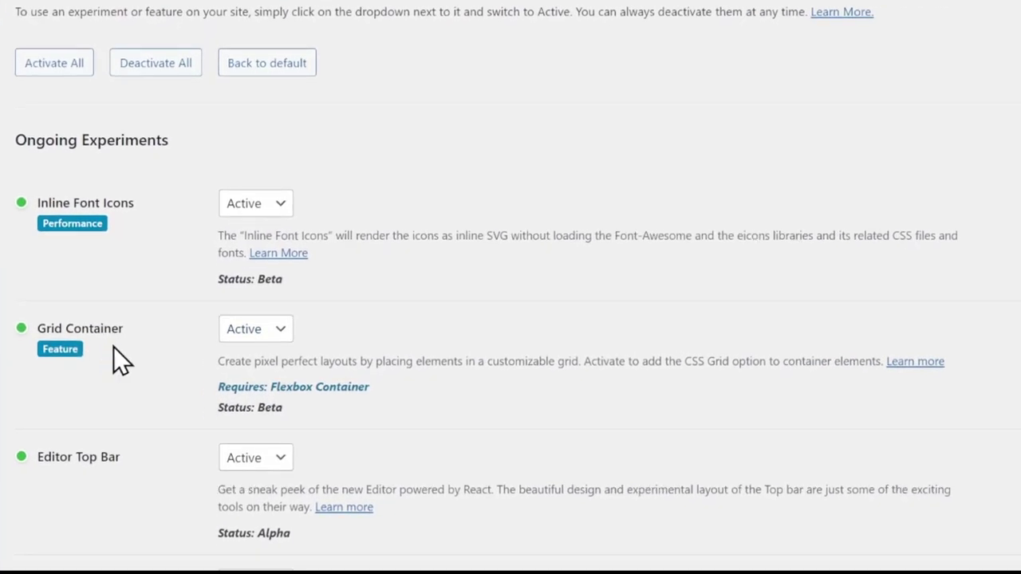
{"action": "scroll", "coordinate": [115, 348], "scroll_direction": "down", "scroll_amount": 7}
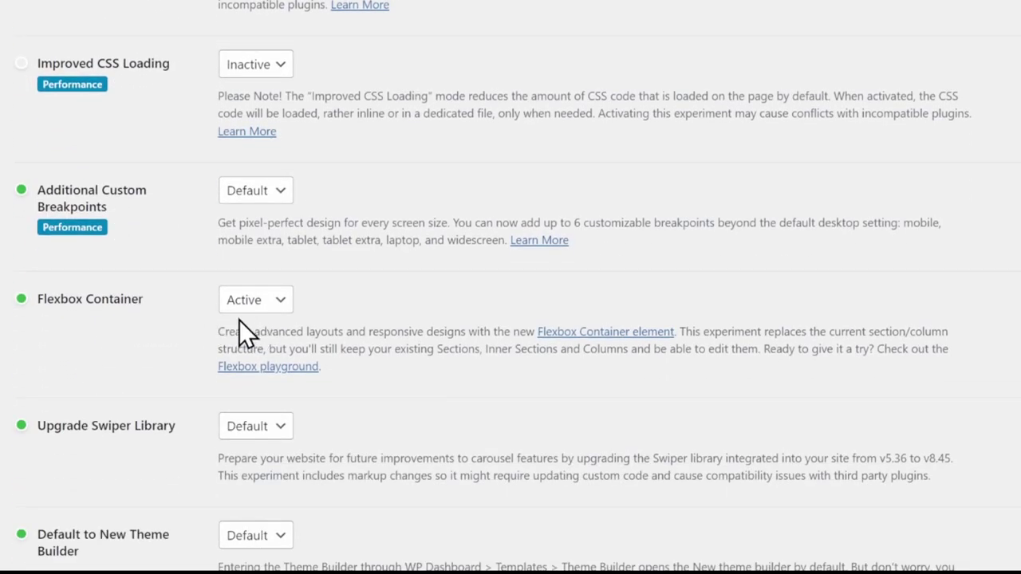
{"action": "scroll", "coordinate": [261, 322], "scroll_direction": "down", "scroll_amount": 9}
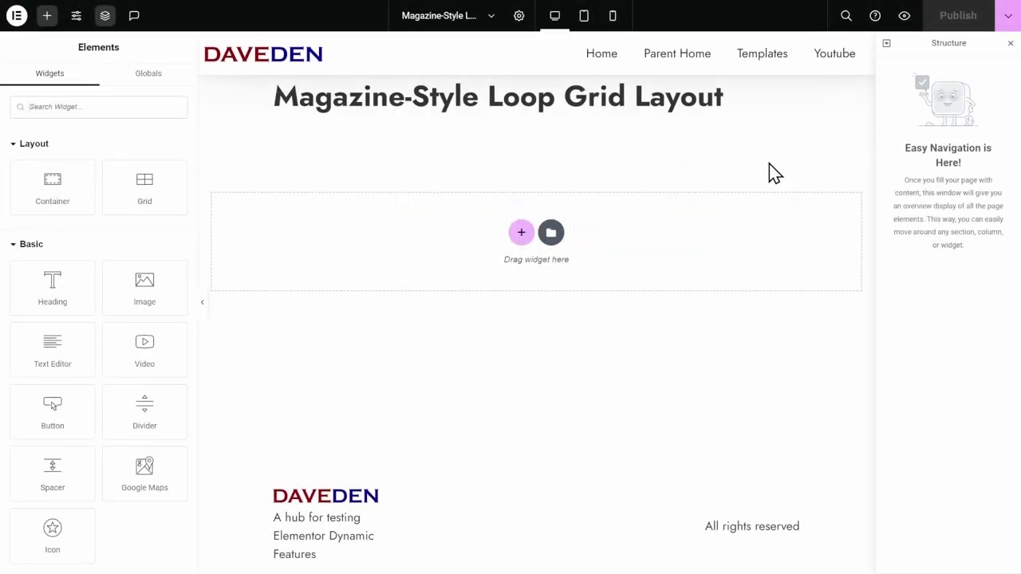
Add a Loop Grid widget to the empty page and duplicate it within its container
{"action": "left_click", "coordinate": [156, 112]}
{"action": "type", "text": "loop"}
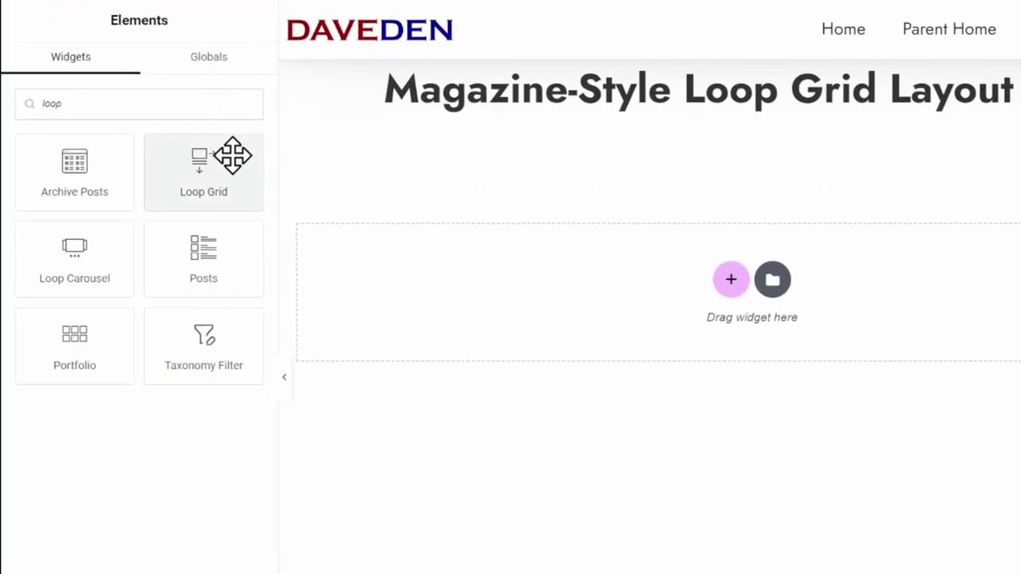
{"action": "left_click_drag", "start_coordinate": [230, 154], "coordinate": [433, 299]}
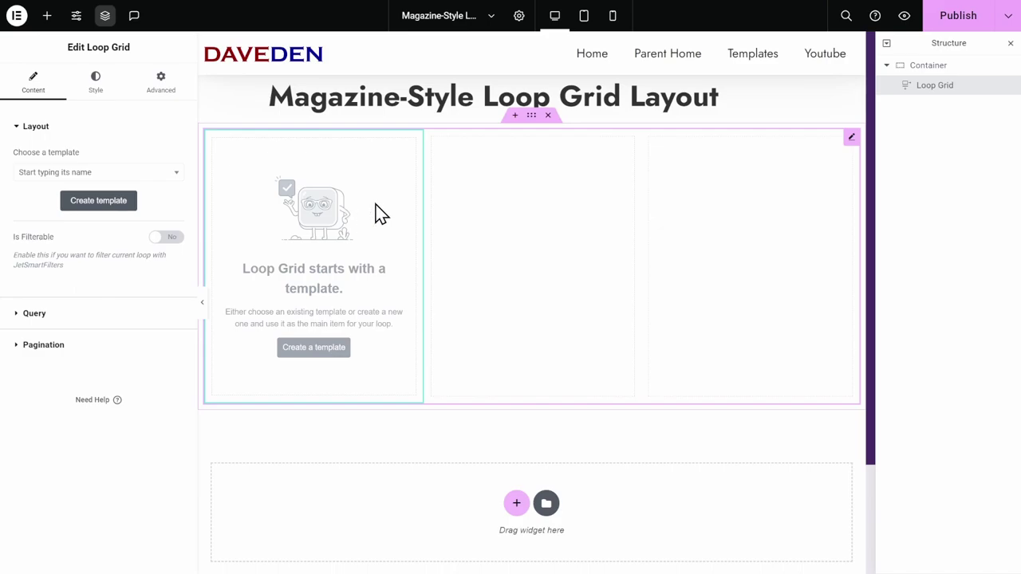
{"action": "right_click", "coordinate": [375, 212]}
{"action": "left_click", "coordinate": [426, 242]}
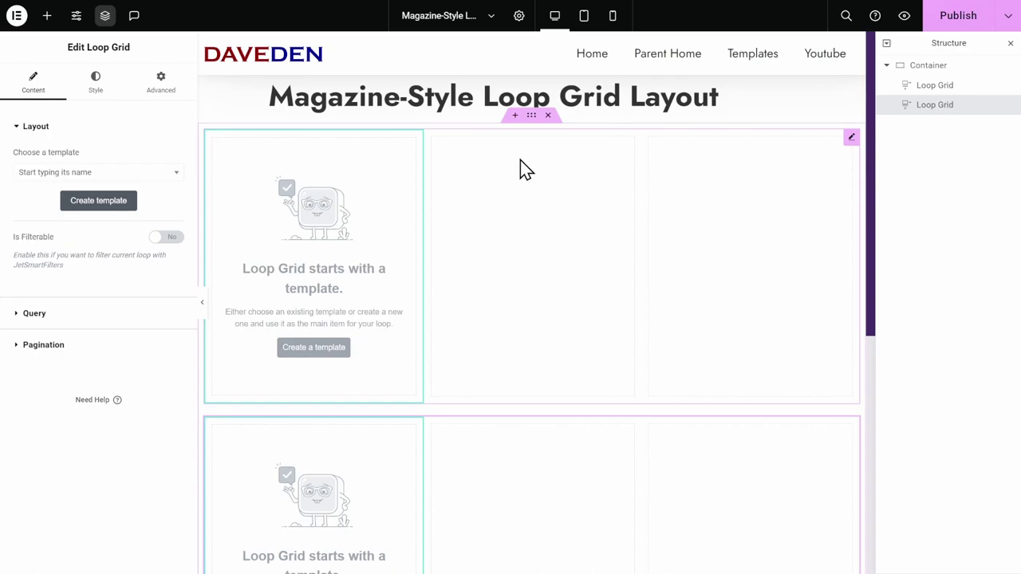
Change the parent container's layout from Flexbox to Grid and set it to 2 columns
{"action": "left_click", "coordinate": [530, 119]}
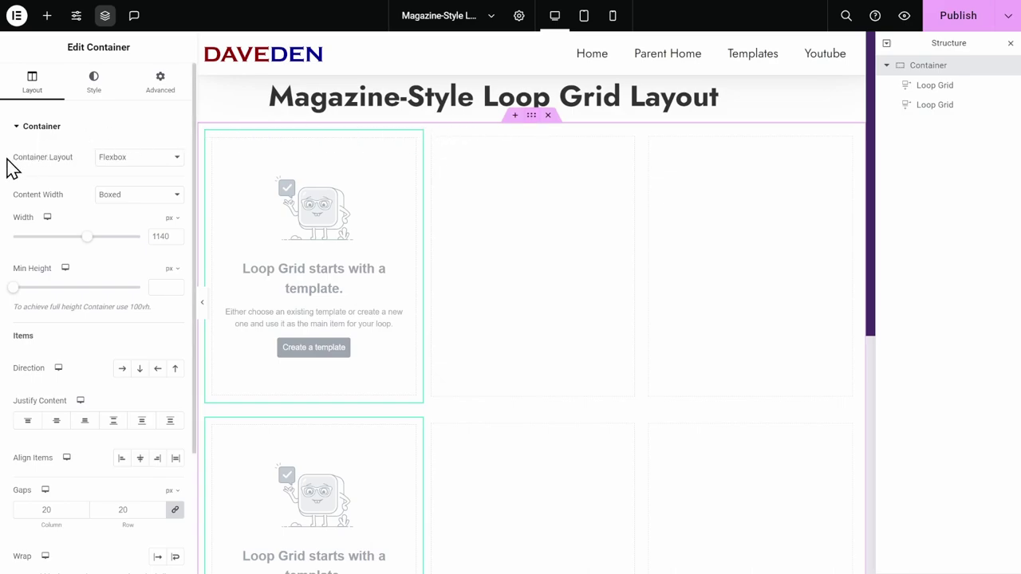
{"action": "left_click", "coordinate": [126, 159]}
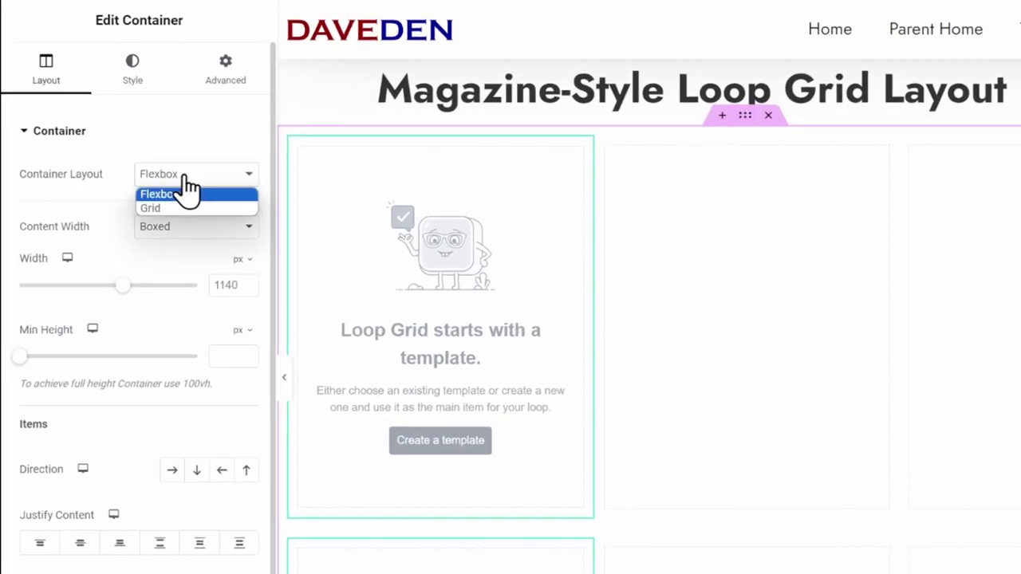
{"action": "left_click", "coordinate": [192, 206]}
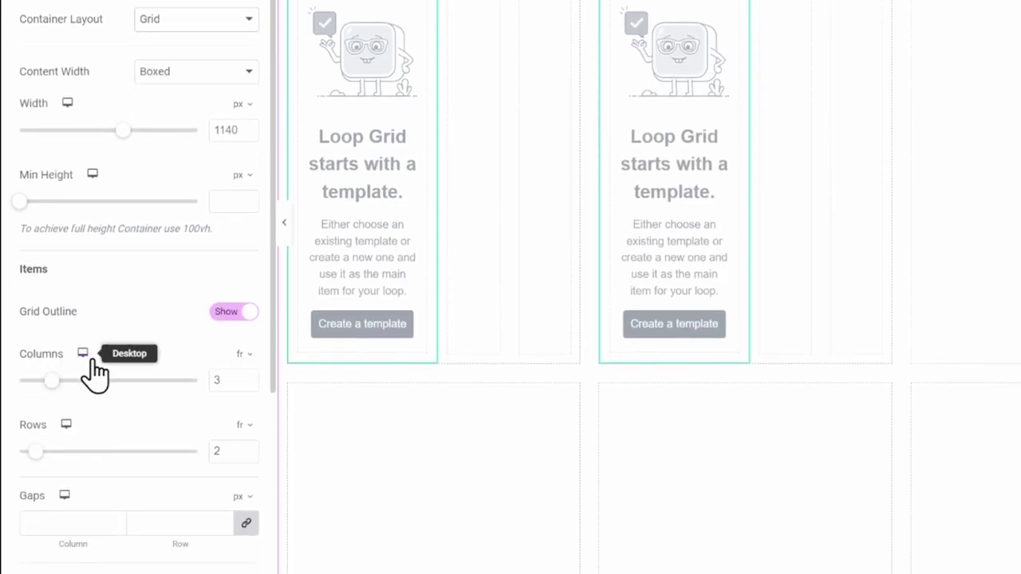
{"action": "left_click", "coordinate": [248, 385]}
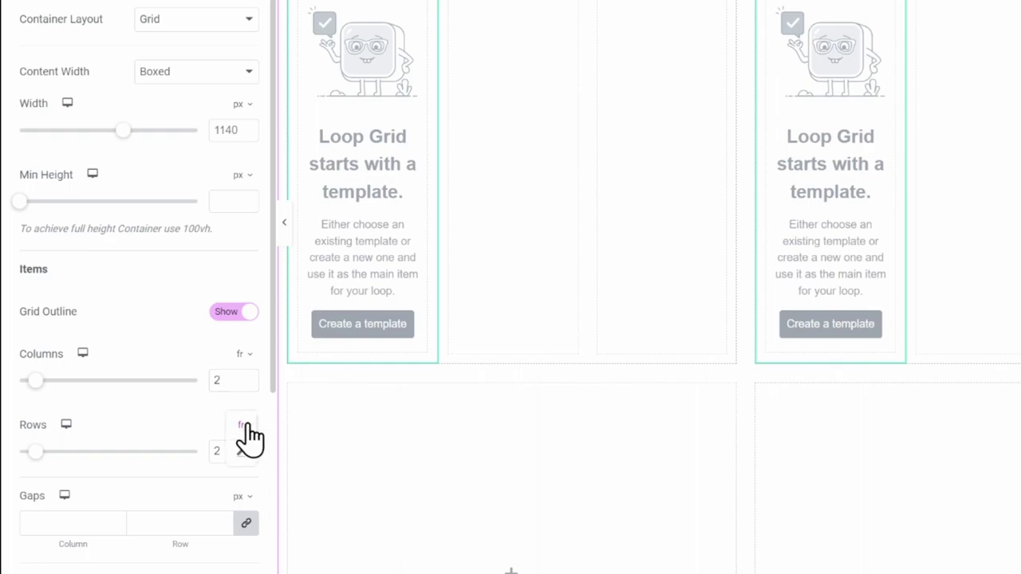
Switch the grid container's rows to a custom value and set it to auto
{"action": "left_click", "coordinate": [241, 452]}
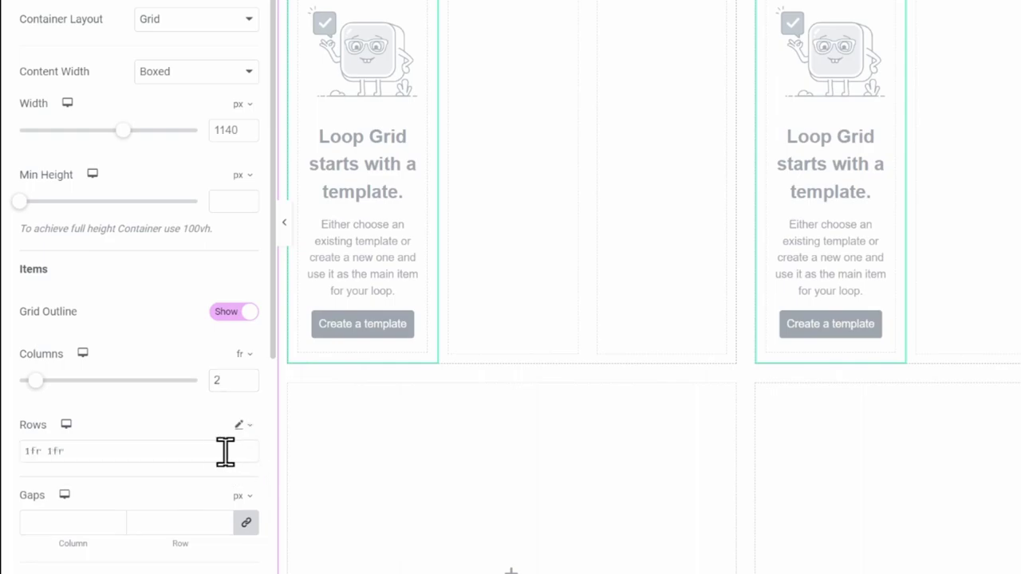
{"action": "key", "text": "shift+Left"}
{"action": "key", "text": "shift+Left"}
{"action": "key", "text": "shift+Left"}
{"action": "key", "text": "shift+Left"}
{"action": "key", "text": "shift+Left"}
{"action": "key", "text": "shift+Left"}
{"action": "key", "text": "shift+Left"}
{"action": "type", "text": "auto"}
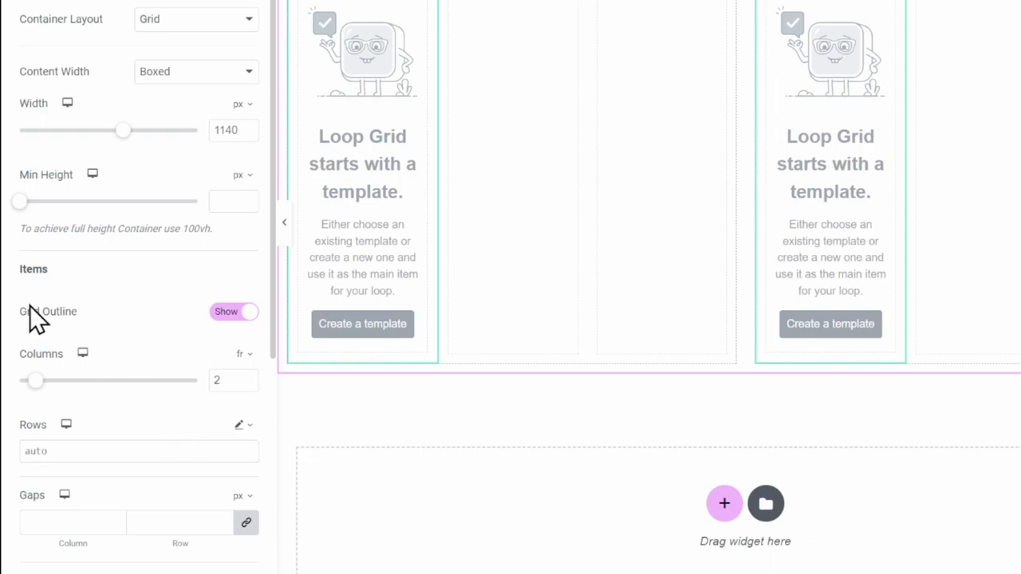
Hide the container's grid outline and publish the page changes
{"action": "left_click", "coordinate": [236, 312]}
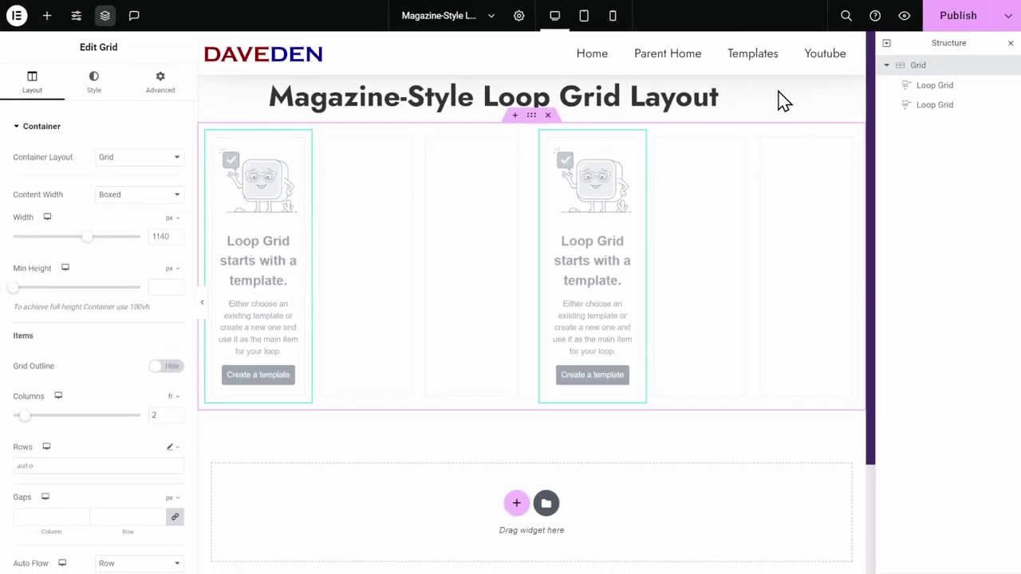
{"action": "left_click", "coordinate": [968, 22]}
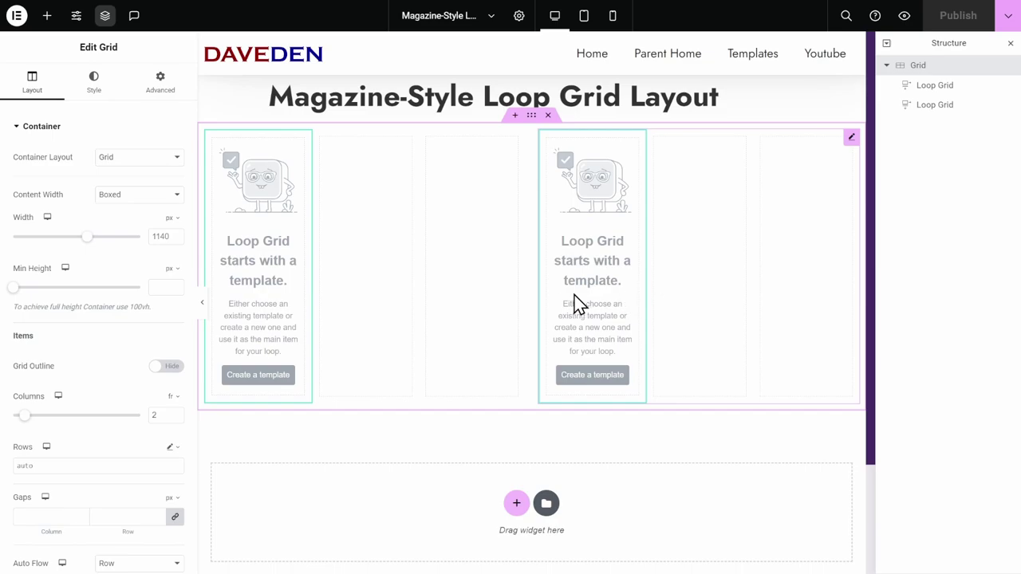
Create a new loop item template from the first Loop Grid
{"action": "left_click", "coordinate": [358, 327]}
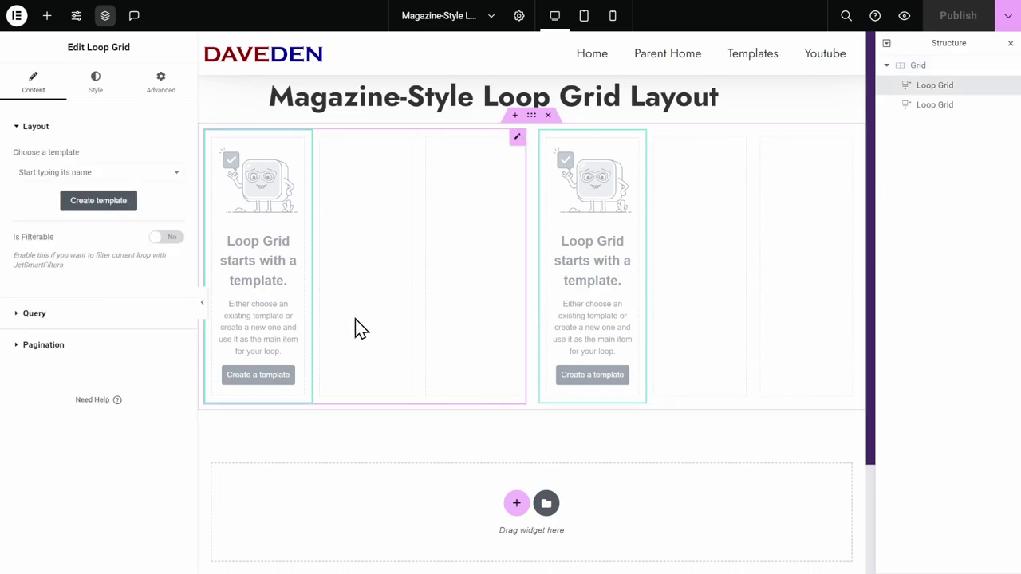
{"action": "left_click", "coordinate": [261, 378]}
{"action": "left_click", "coordinate": [620, 327]}
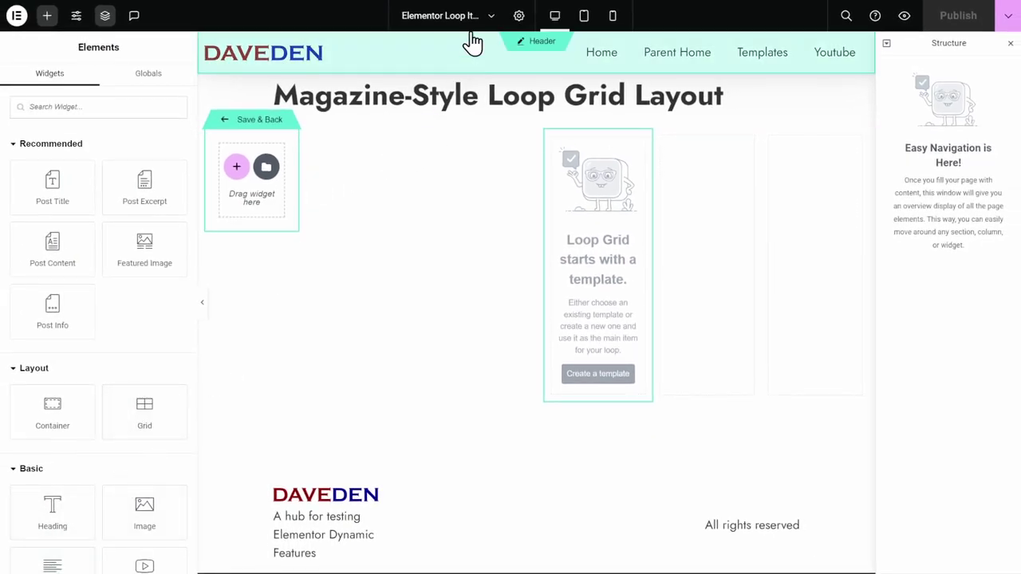
Rename the loop item template as Mag Featured Loop Template in its settings
{"action": "left_click", "coordinate": [518, 16]}
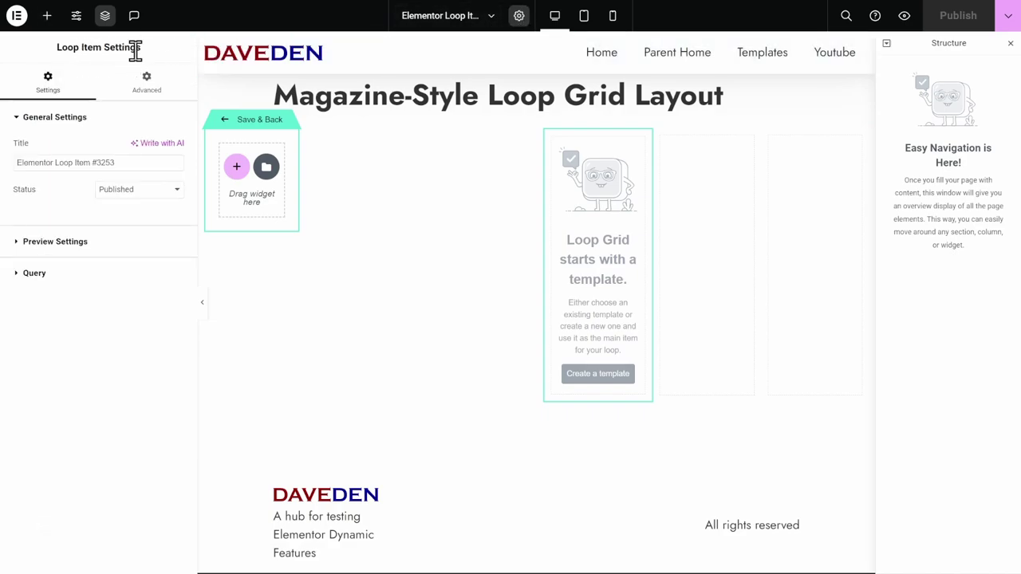
{"action": "triple_click", "coordinate": [103, 163]}
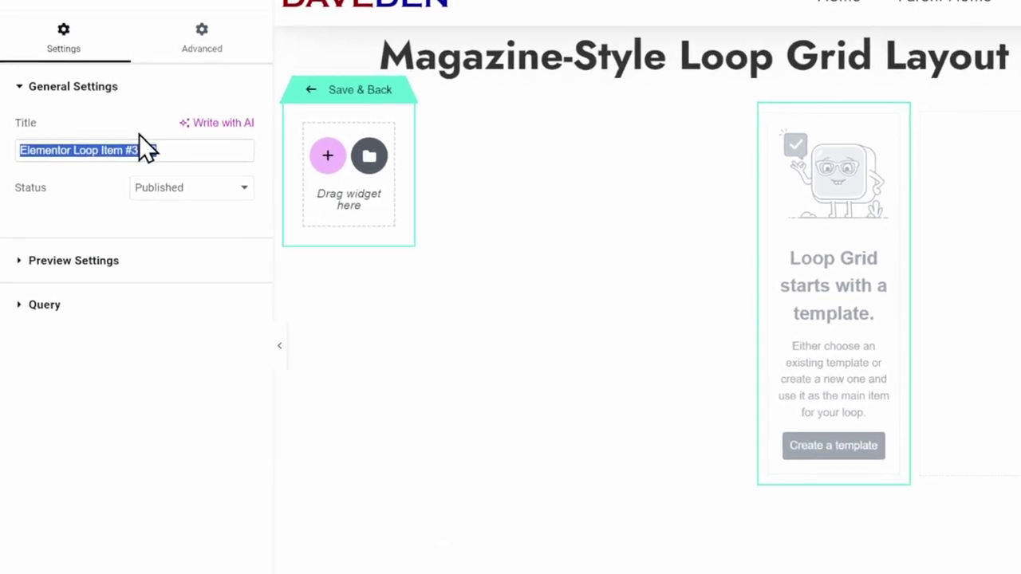
{"action": "type", "text": "Mag Fe"}
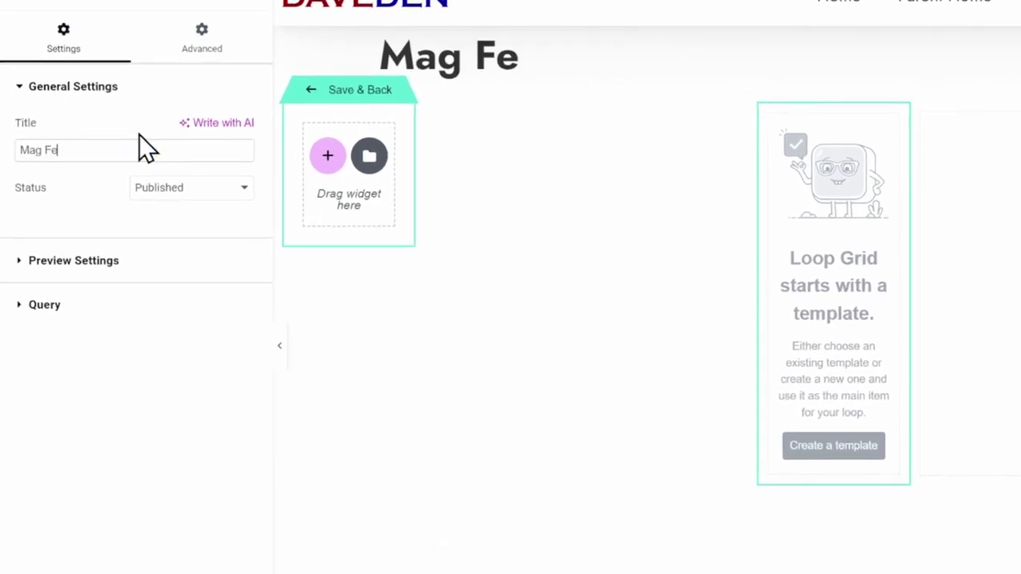
{"action": "type", "text": "atured Loop "}
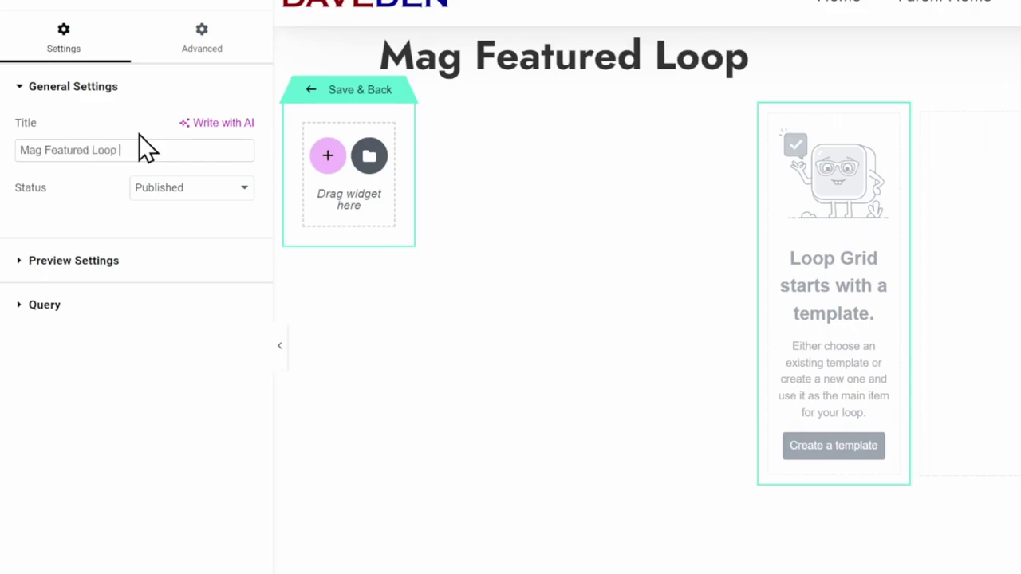
{"action": "type", "text": "Template"}
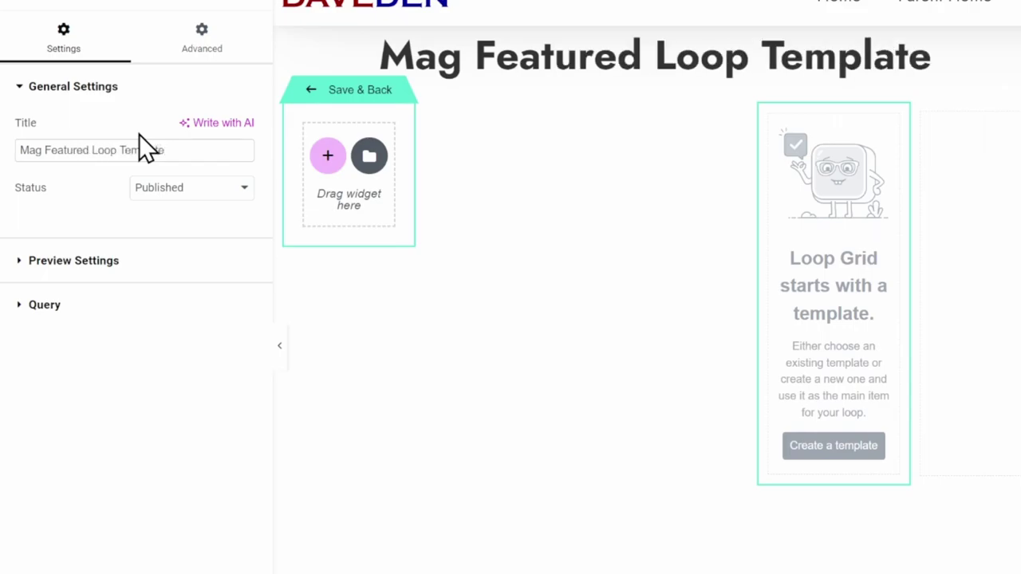
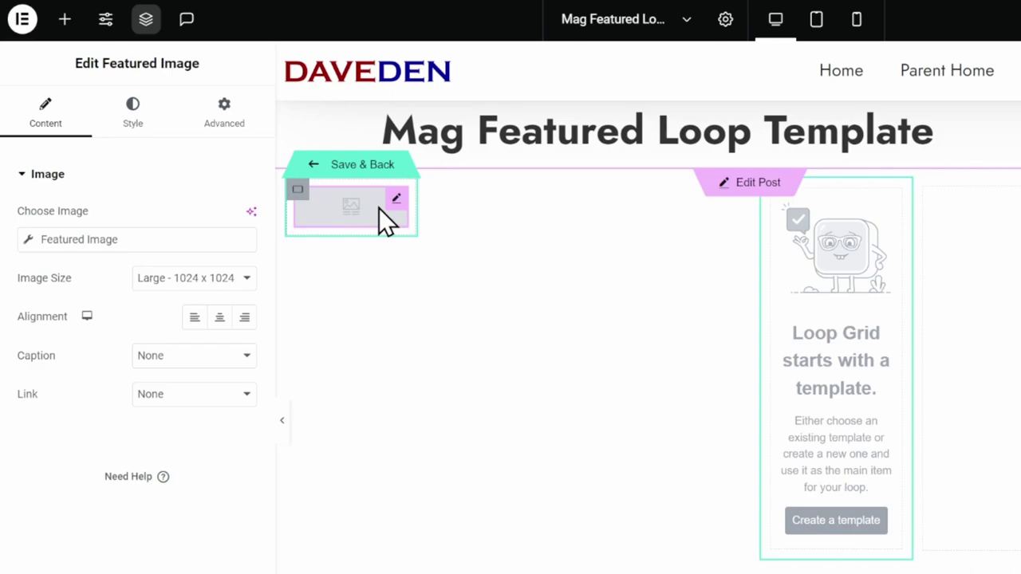
Set the media library photo of a long-haired woman in a sunlit field as the Featured Image's fallback
{"action": "left_click", "coordinate": [29, 243]}
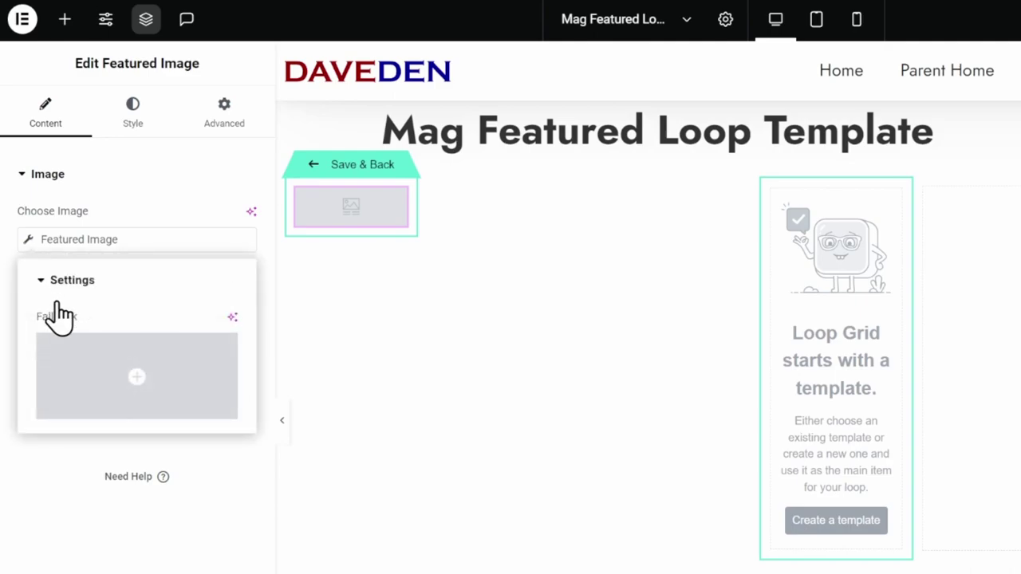
{"action": "left_click", "coordinate": [90, 359]}
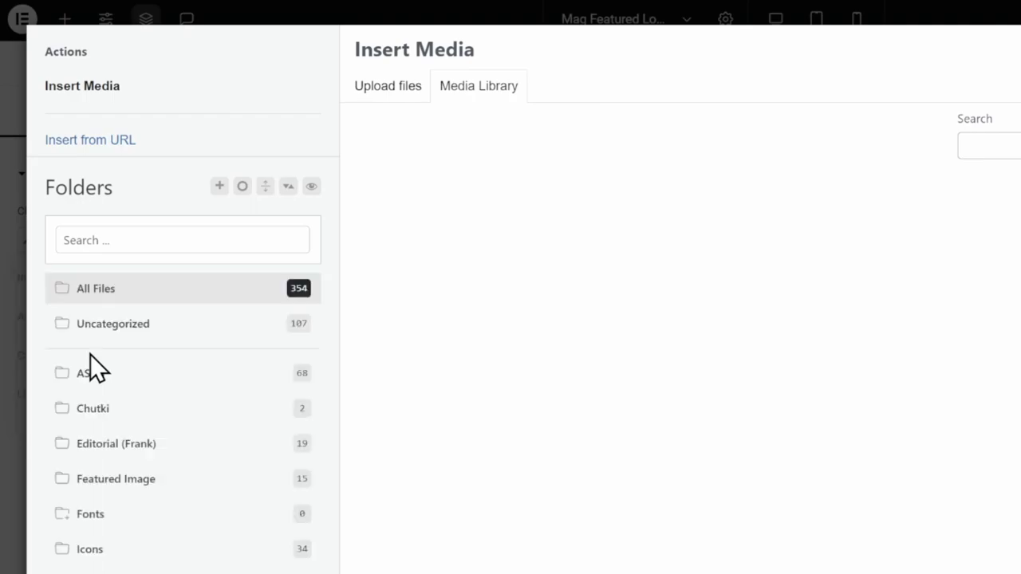
{"action": "scroll", "coordinate": [456, 321], "scroll_direction": "down", "scroll_amount": 3}
{"action": "scroll", "coordinate": [459, 321], "scroll_direction": "down", "scroll_amount": 5}
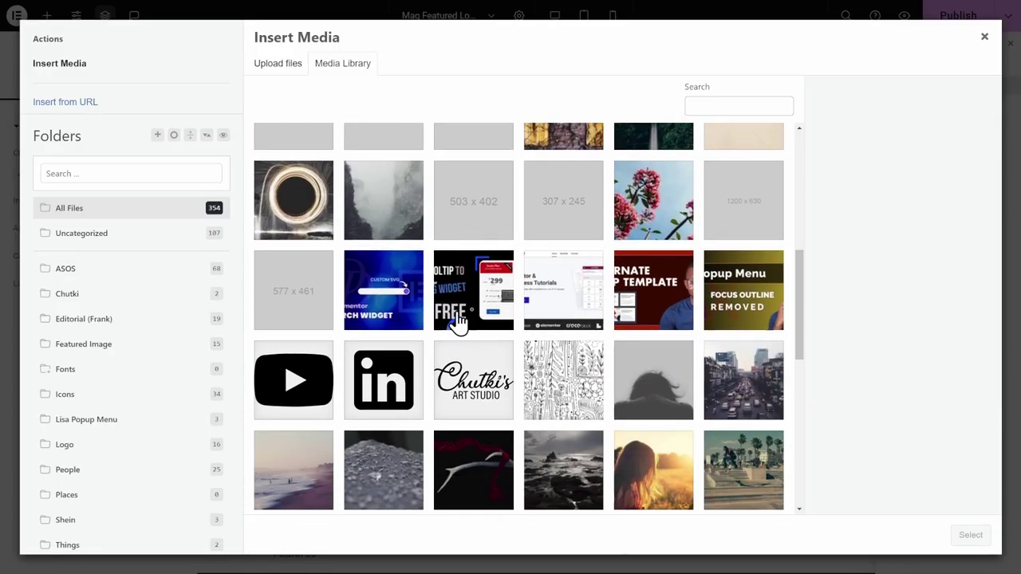
{"action": "left_click", "coordinate": [653, 295]}
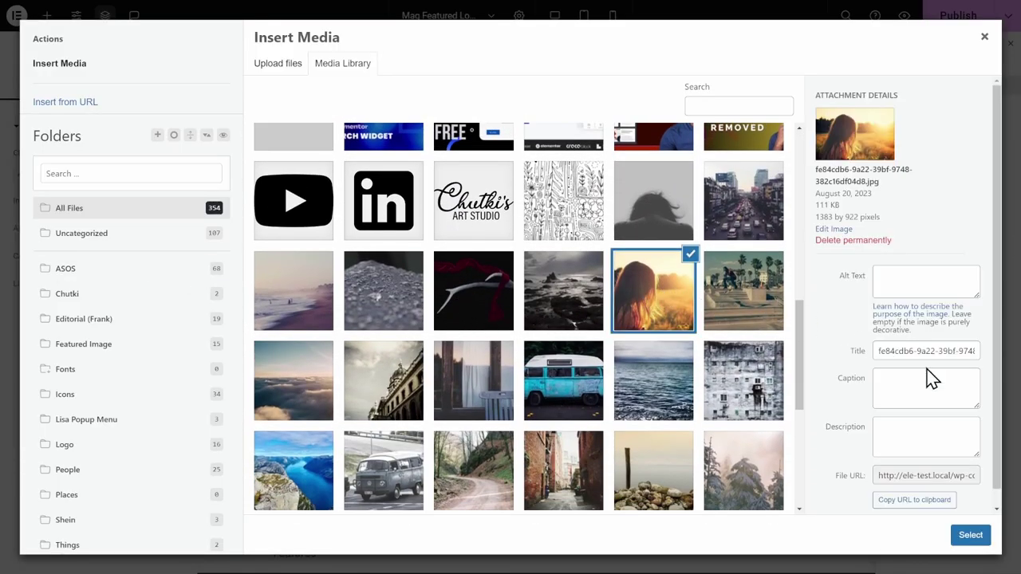
{"action": "left_click", "coordinate": [976, 534]}
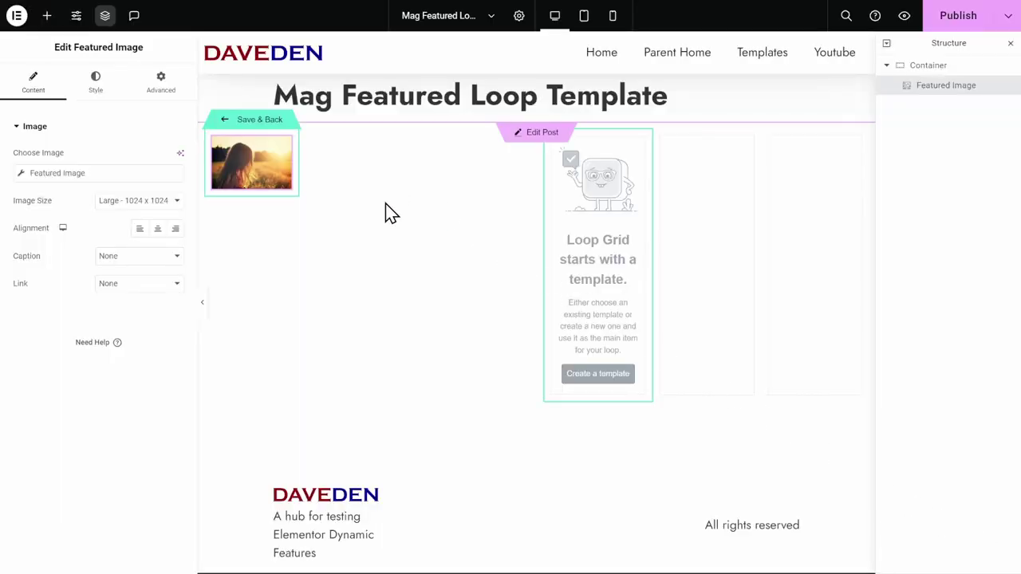
Size the Featured Image to 100% width and 100% height with its object fit set to Cover
{"action": "left_click", "coordinate": [99, 86]}
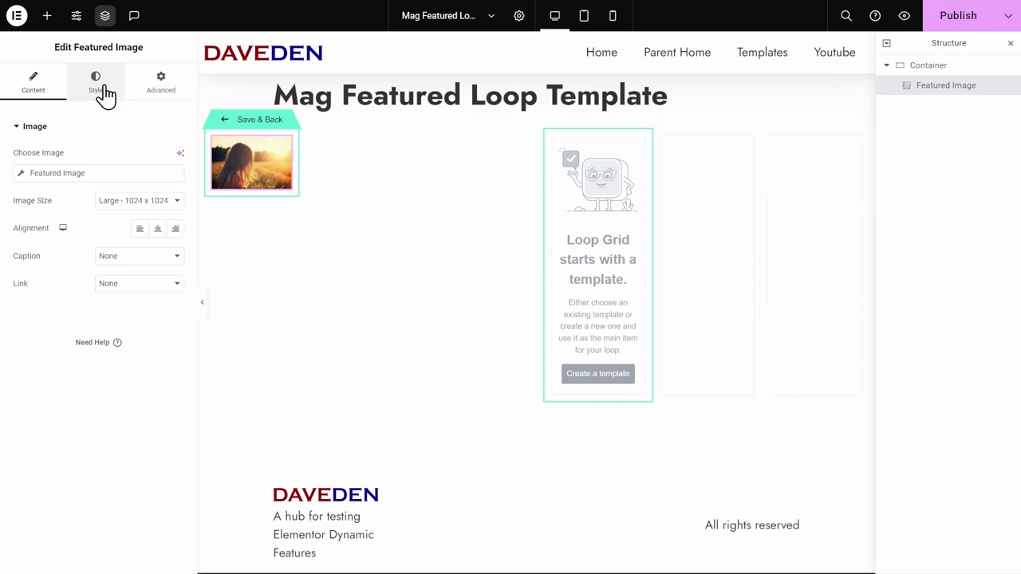
{"action": "left_click", "coordinate": [181, 166]}
{"action": "type", "text": "100"}
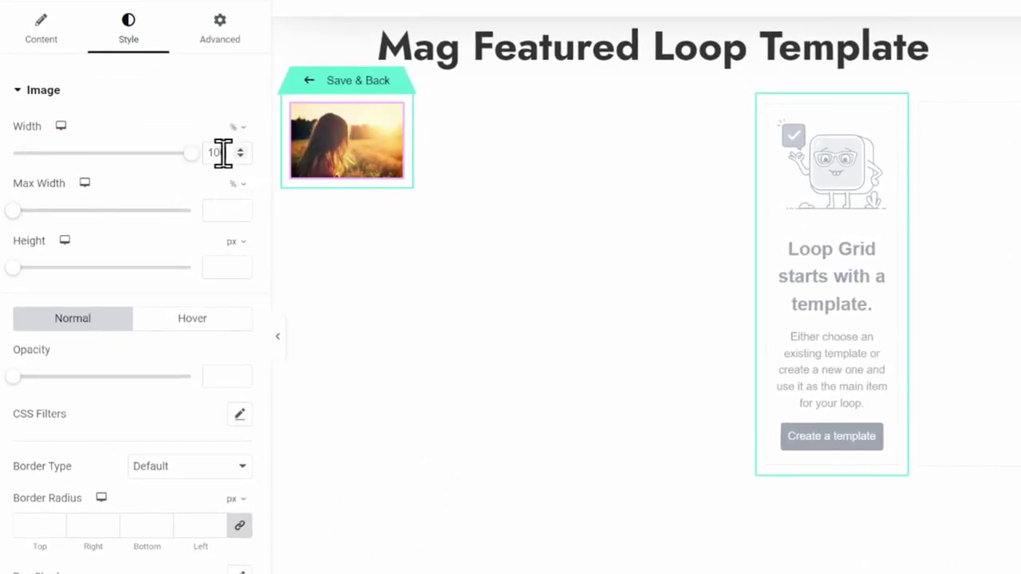
{"action": "left_click", "coordinate": [230, 241]}
{"action": "left_click", "coordinate": [232, 268]}
{"action": "left_click", "coordinate": [229, 269]}
{"action": "type", "text": "100"}
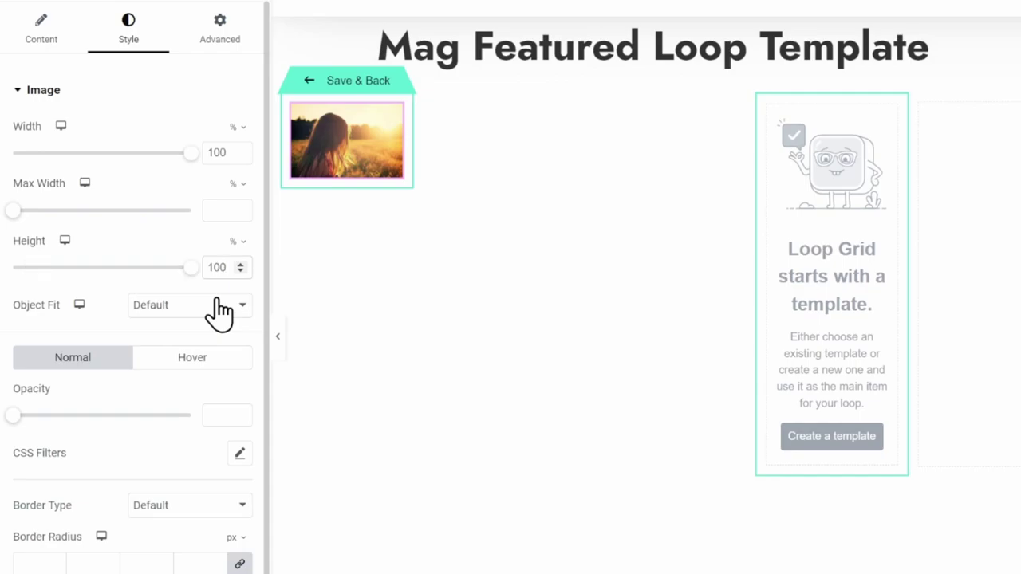
{"action": "left_click", "coordinate": [189, 311]}
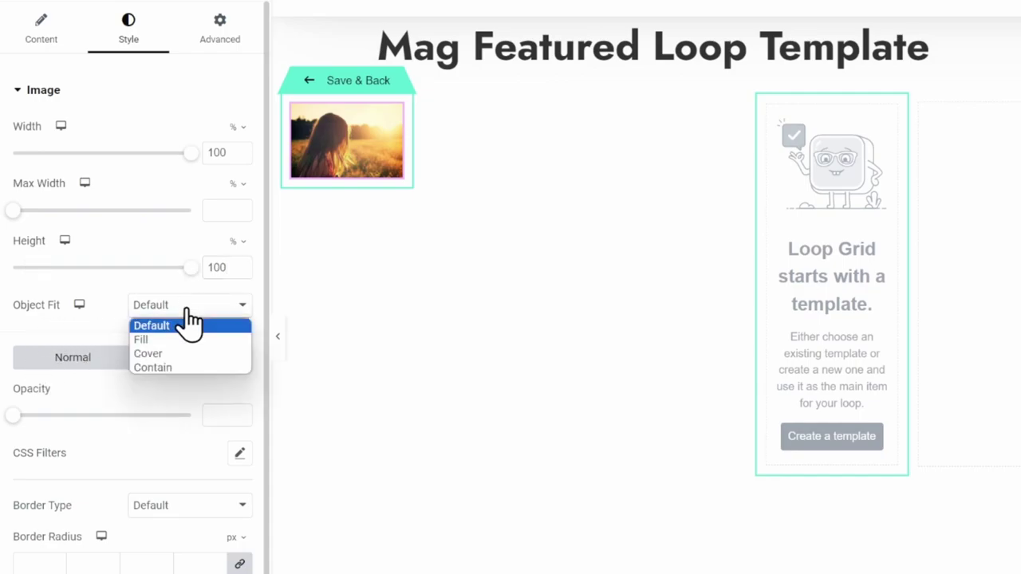
{"action": "left_click", "coordinate": [187, 351]}
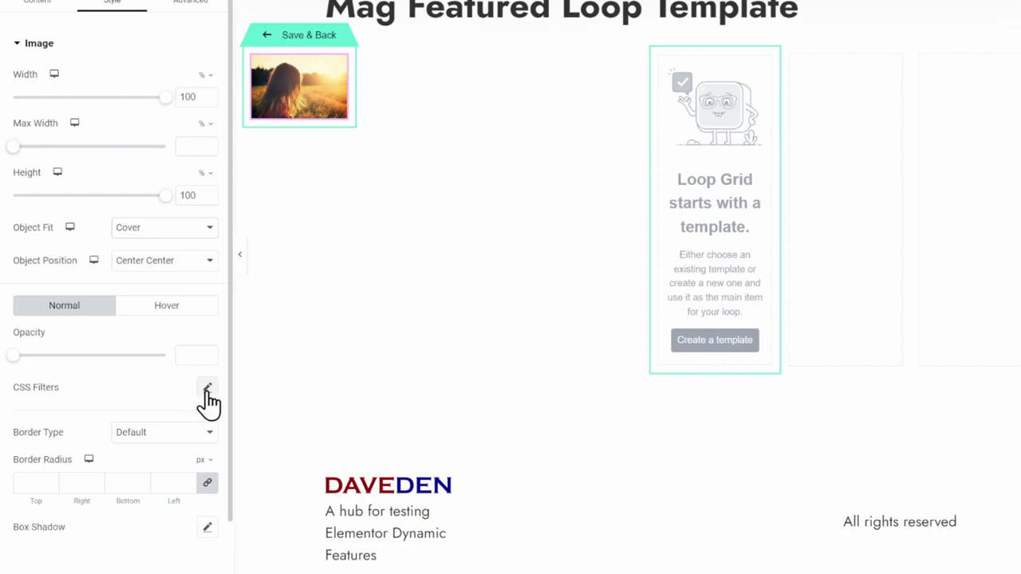
Darken the Featured Image by lowering its CSS filter brightness to 61
{"action": "left_click", "coordinate": [209, 389]}
{"action": "scroll", "coordinate": [133, 399], "scroll_direction": "down", "scroll_amount": 1}
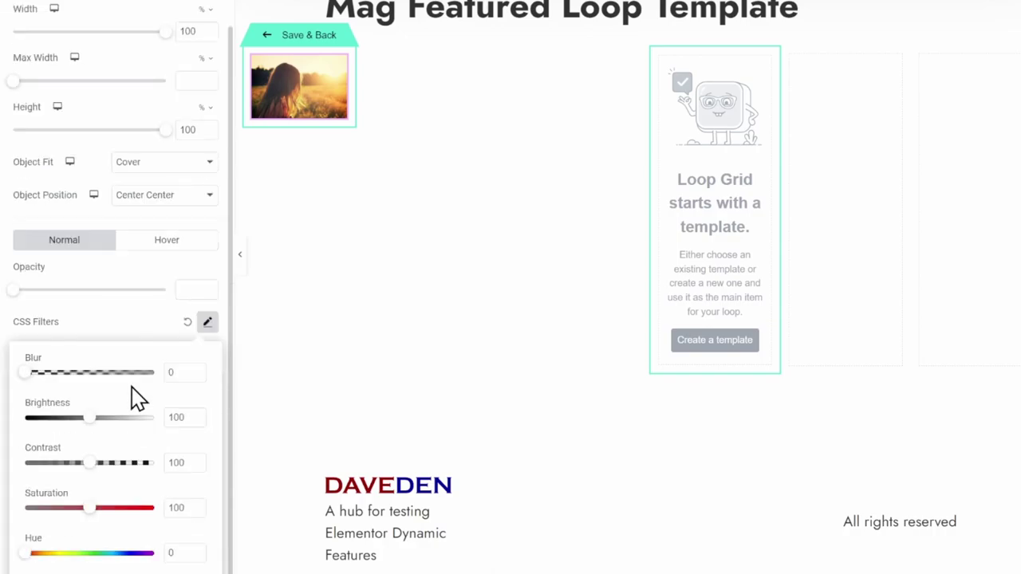
{"action": "left_click_drag", "start_coordinate": [85, 418], "coordinate": [67, 417]}
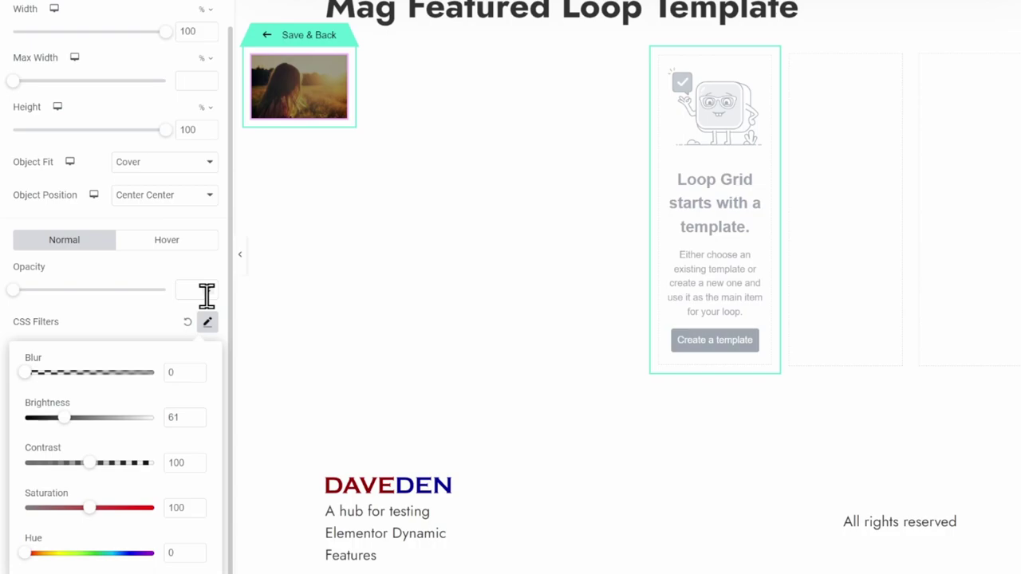
{"action": "scroll", "coordinate": [203, 303], "scroll_direction": "up", "scroll_amount": 1}
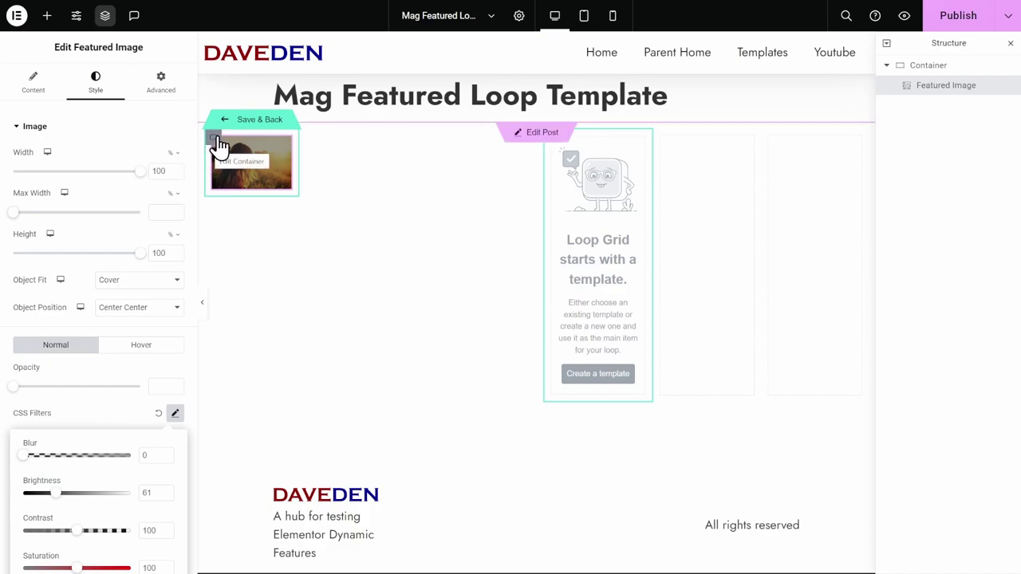
Make the template's outer container full width and set its padding to 0 on all sides
{"action": "left_click", "coordinate": [216, 140]}
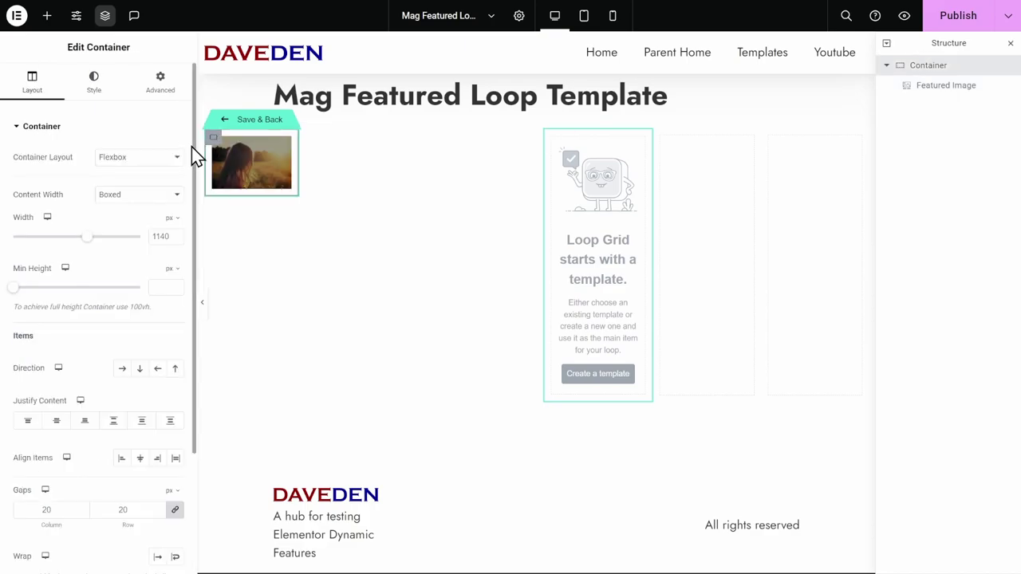
{"action": "left_click", "coordinate": [146, 208]}
{"action": "left_click", "coordinate": [137, 222]}
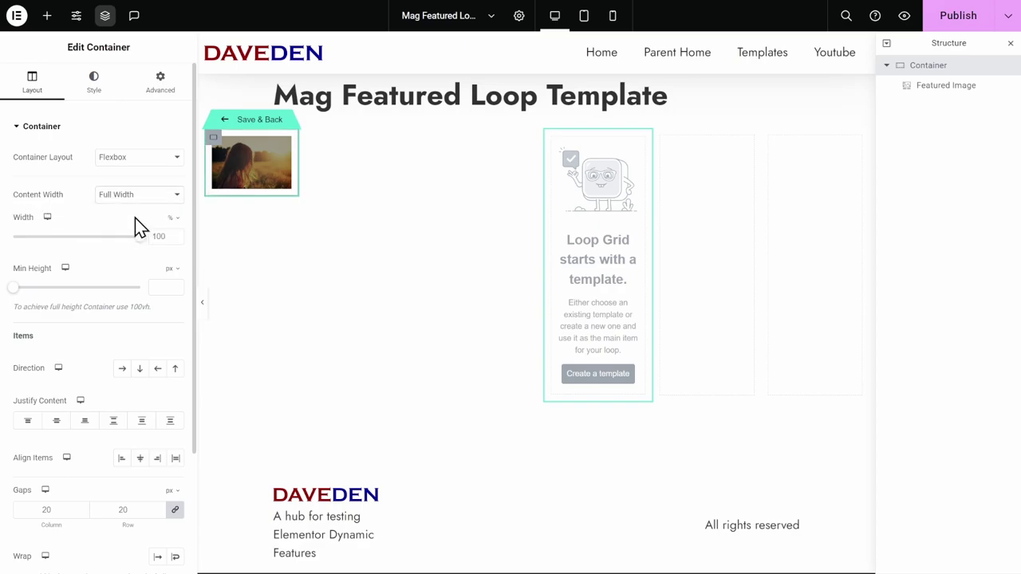
{"action": "left_click", "coordinate": [152, 101]}
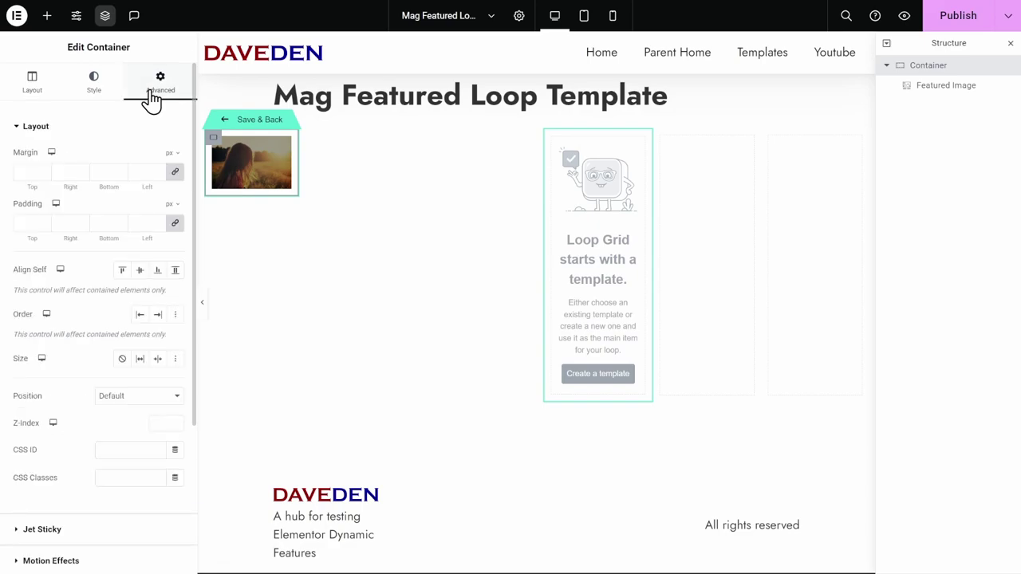
{"action": "left_click", "coordinate": [146, 223]}
{"action": "type", "text": "0"}
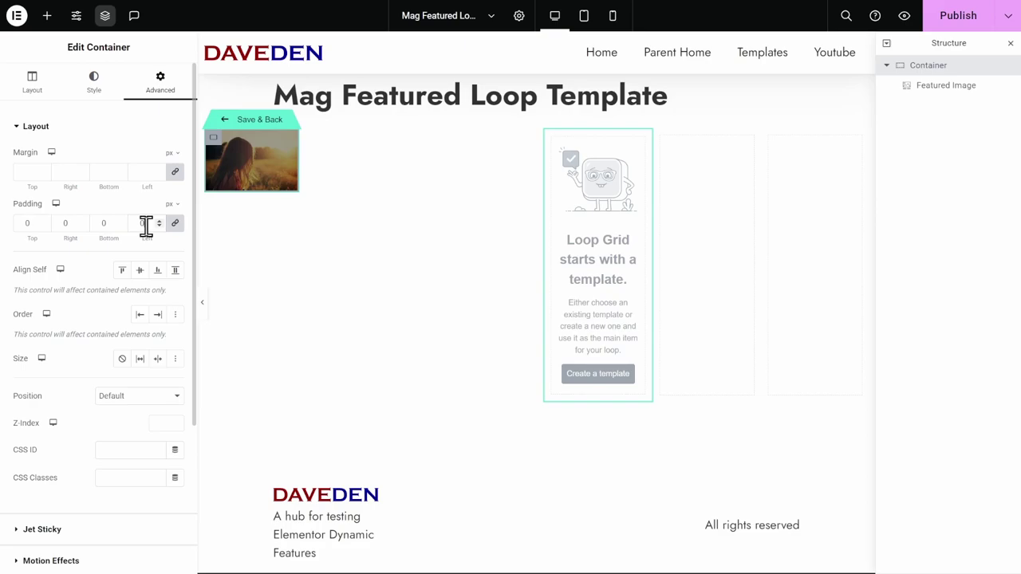
Set the outer container's HTML tag to article and publish the template
{"action": "left_click", "coordinate": [44, 102]}
{"action": "scroll", "coordinate": [107, 232], "scroll_direction": "down", "scroll_amount": 3}
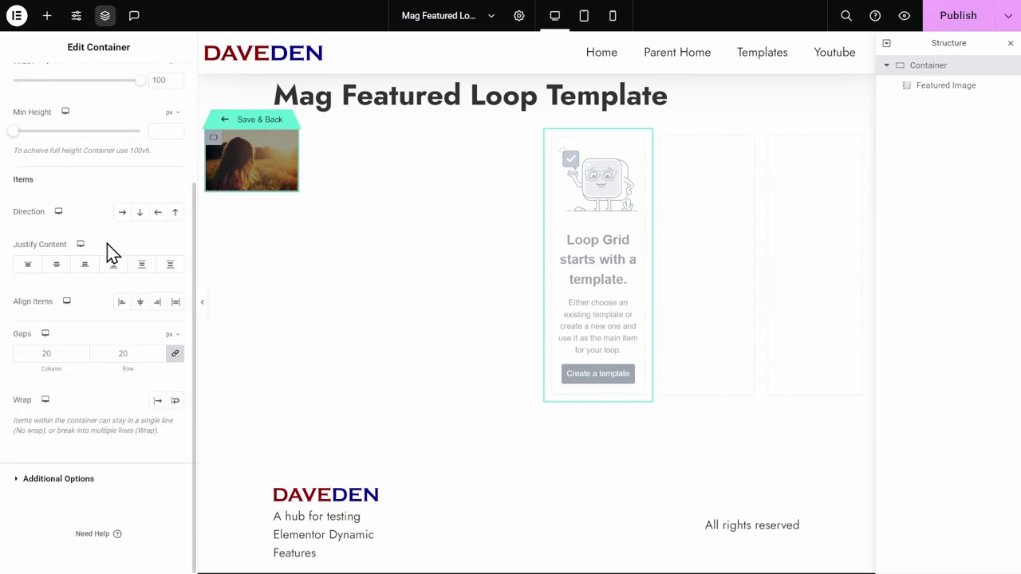
{"action": "left_click", "coordinate": [51, 481]}
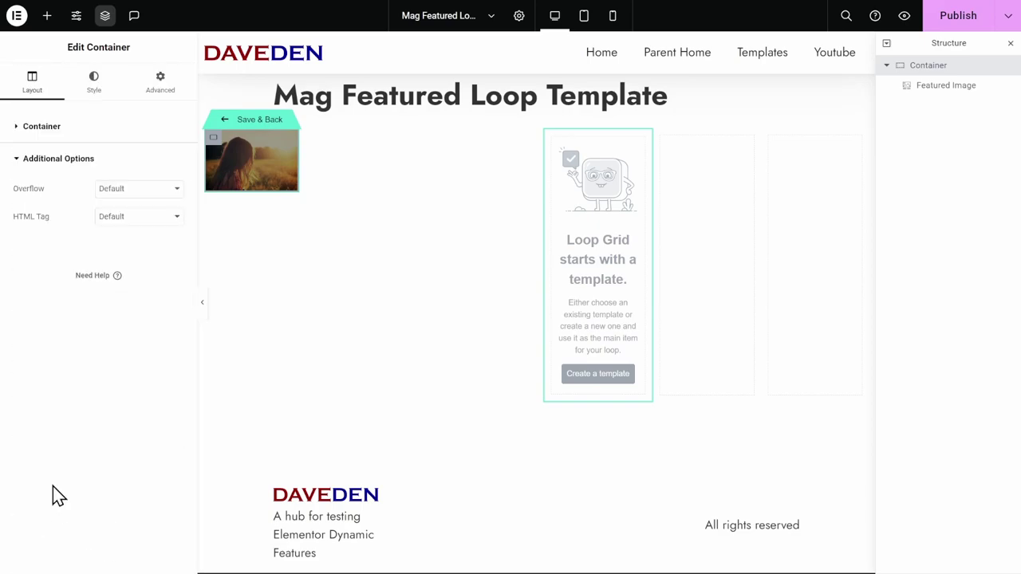
{"action": "left_click", "coordinate": [126, 230]}
{"action": "left_click", "coordinate": [132, 280]}
{"action": "left_click", "coordinate": [960, 24]}
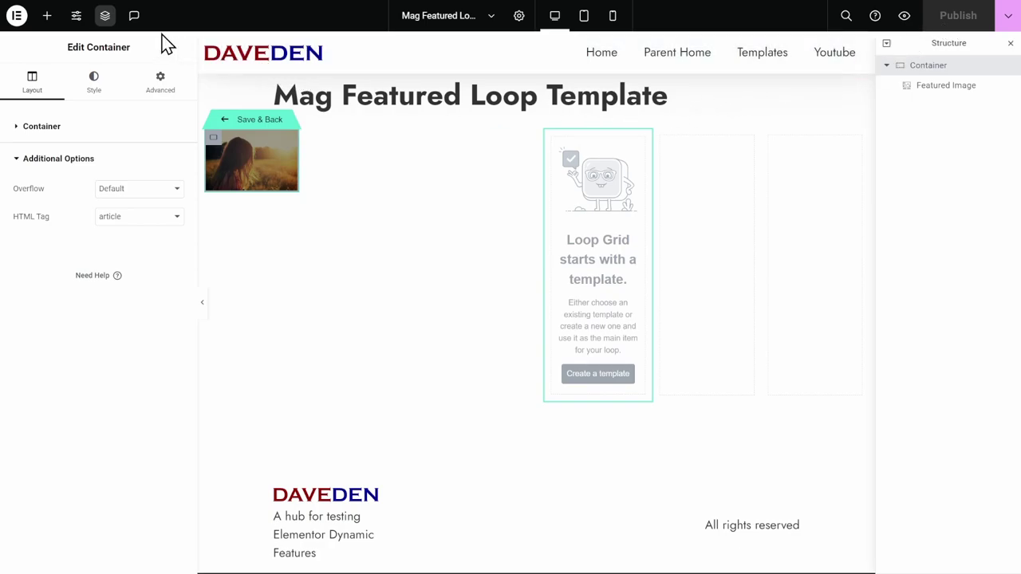
Add a nested container below the Featured Image, with full-width content and a vertical column direction
{"action": "left_click", "coordinate": [47, 17]}
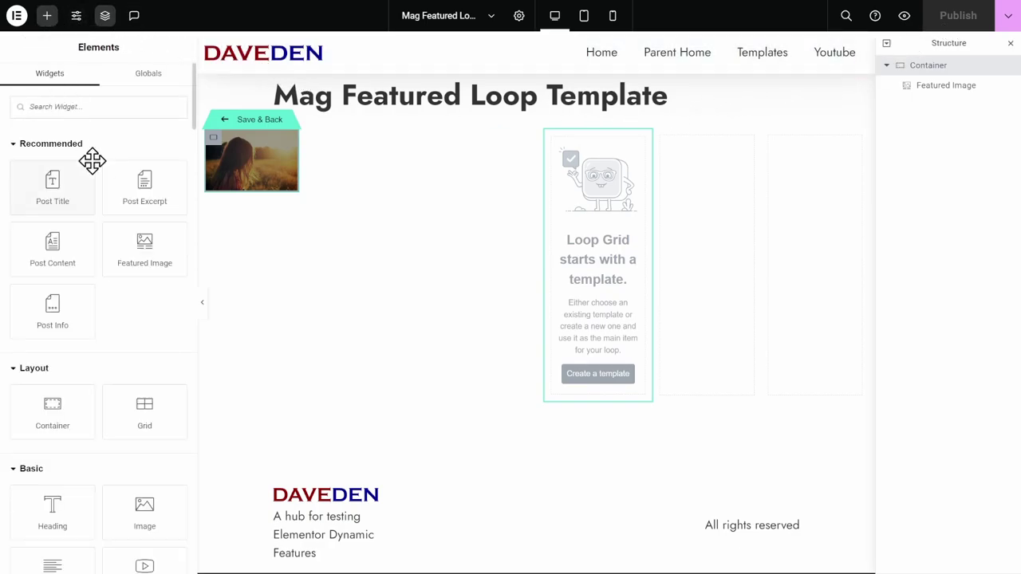
{"action": "left_click", "coordinate": [34, 407]}
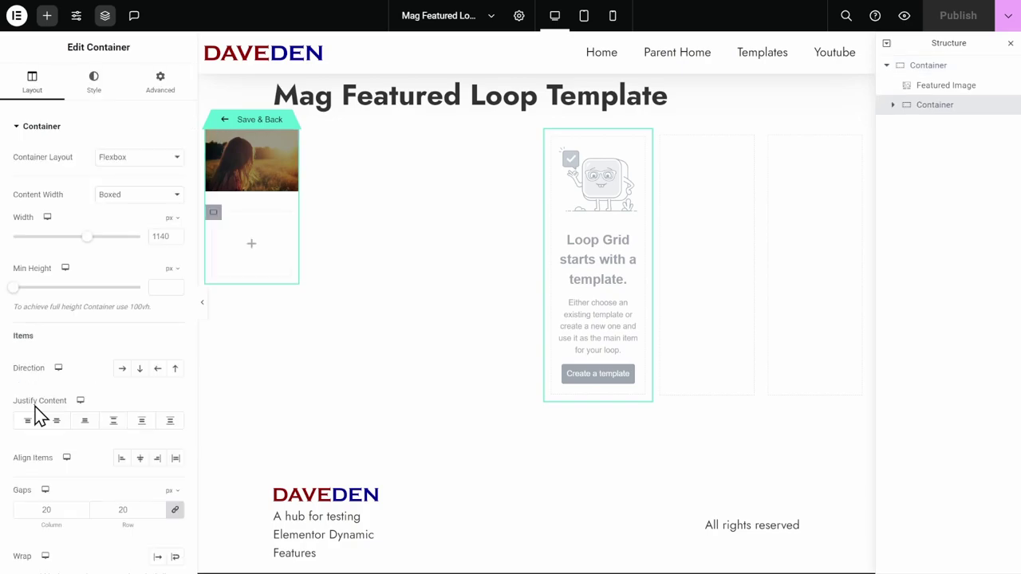
{"action": "left_click", "coordinate": [132, 195]}
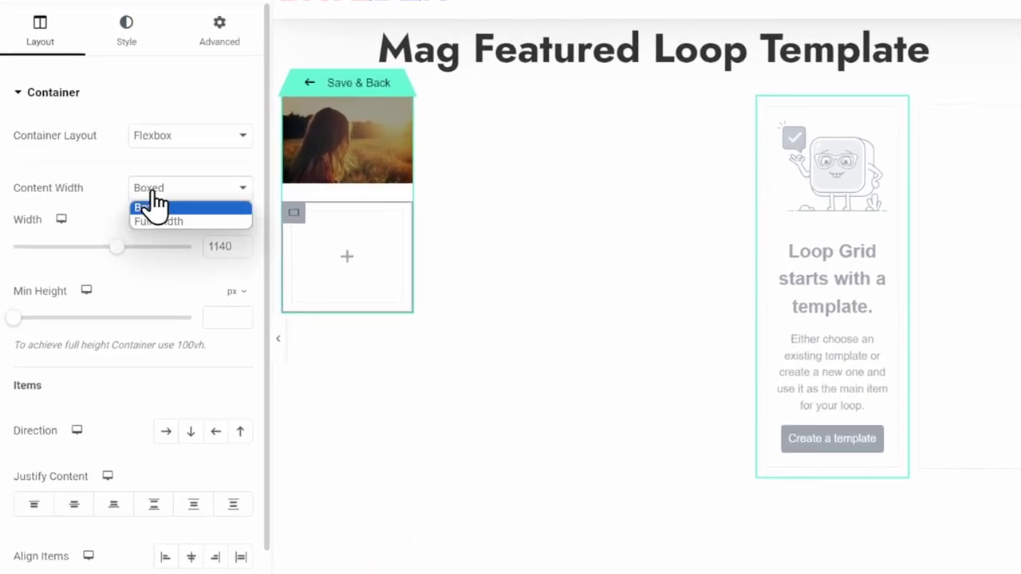
{"action": "left_click", "coordinate": [172, 223]}
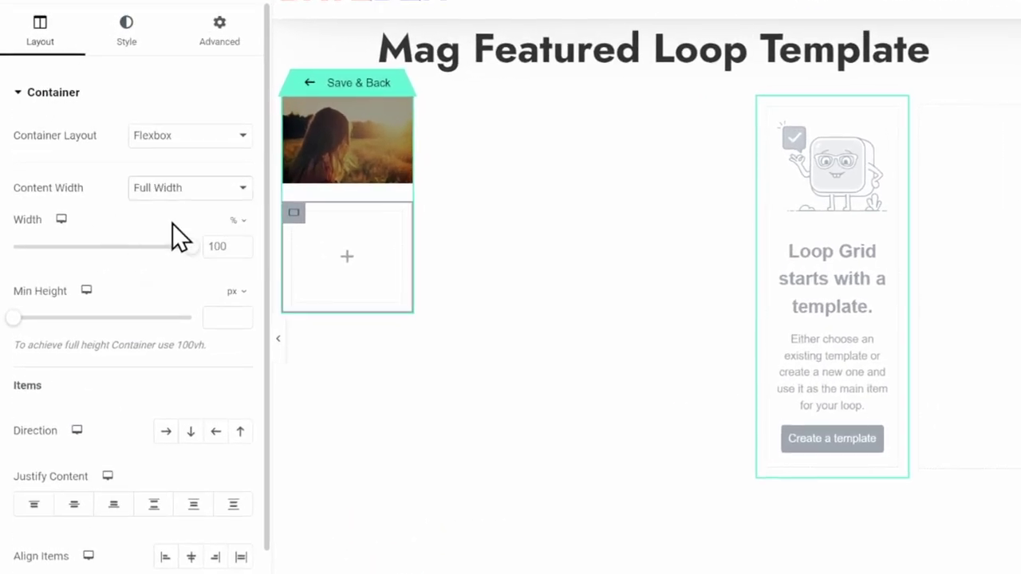
{"action": "left_click", "coordinate": [190, 432]}
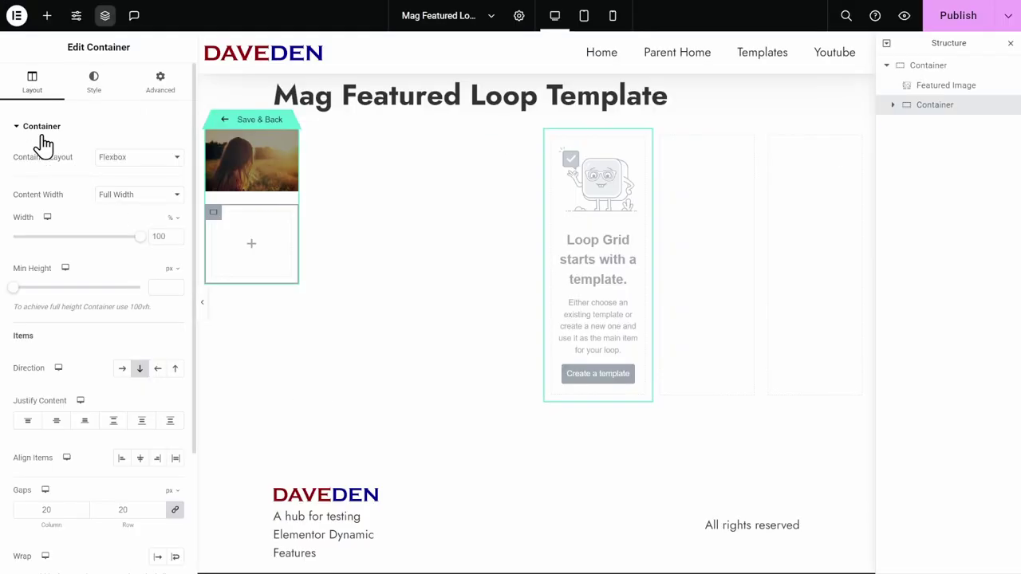
Add a Heading widget and a Post Title widget inside the nested container
{"action": "left_click", "coordinate": [47, 15]}
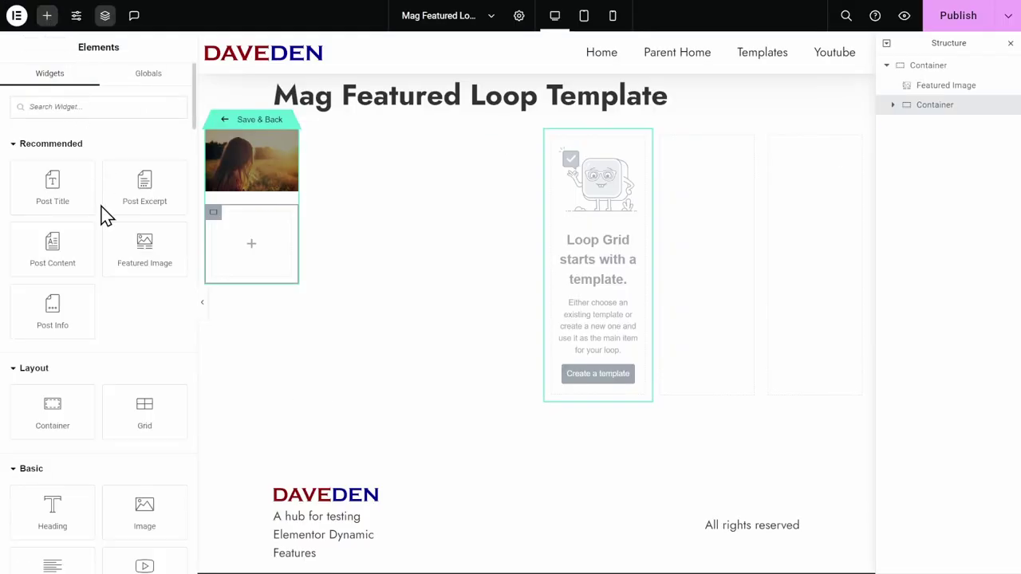
{"action": "left_click", "coordinate": [58, 499]}
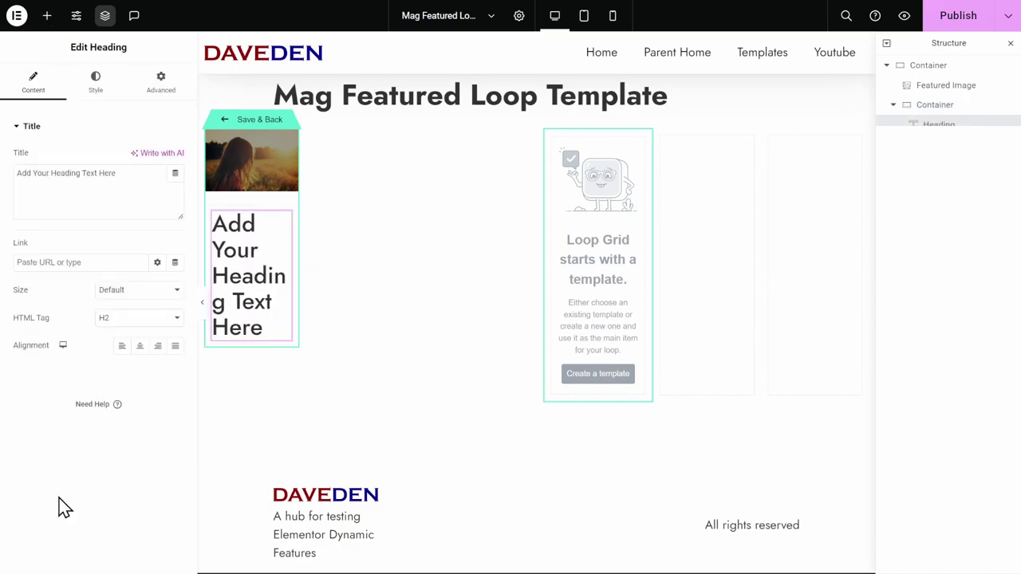
{"action": "left_click", "coordinate": [48, 16]}
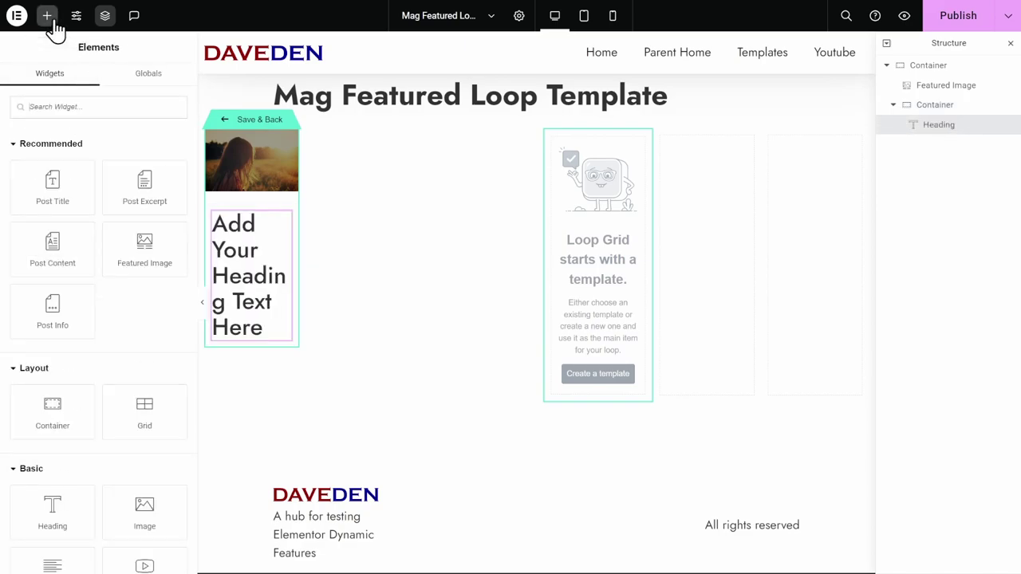
{"action": "left_click", "coordinate": [61, 175]}
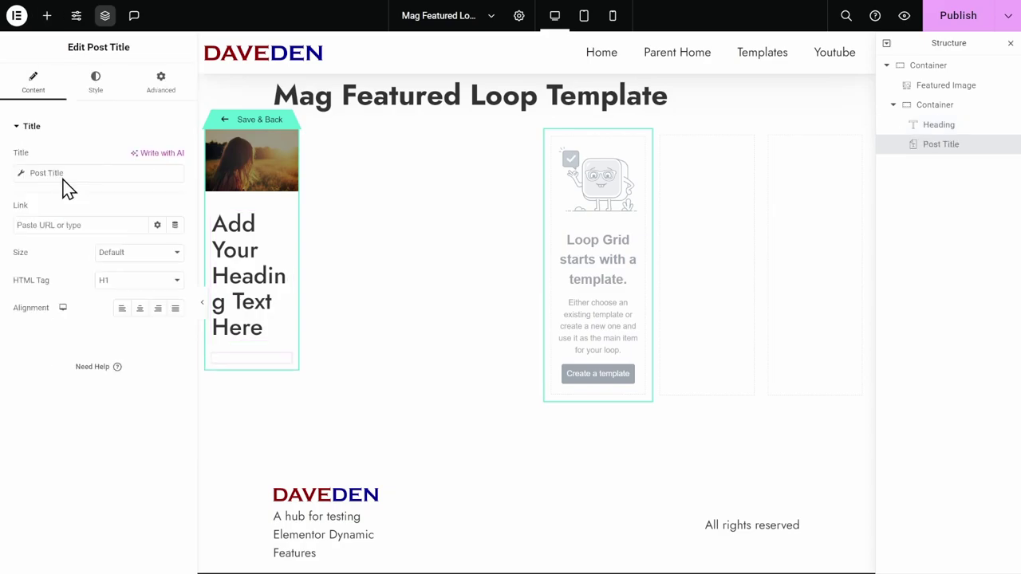
Add a Post Info widget below the Post Title, remove its Time and Comments items, and publish the template
{"action": "left_click", "coordinate": [47, 17]}
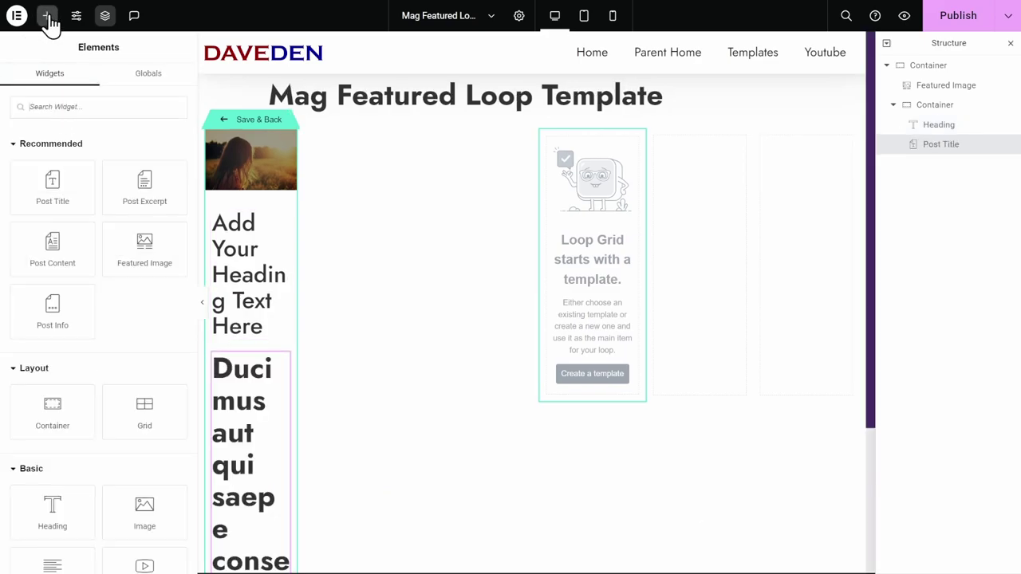
{"action": "left_click", "coordinate": [60, 309]}
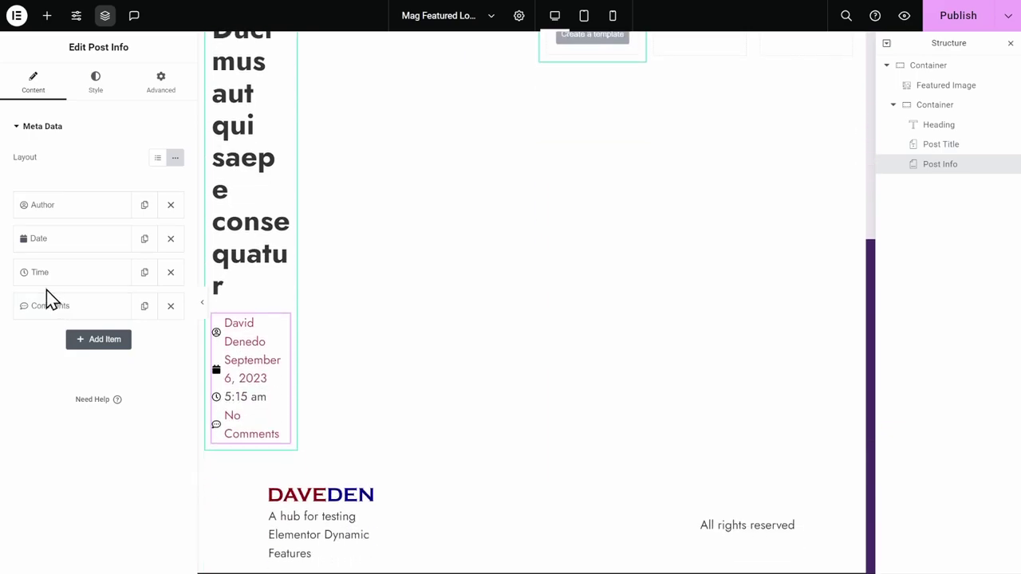
{"action": "left_click", "coordinate": [177, 277]}
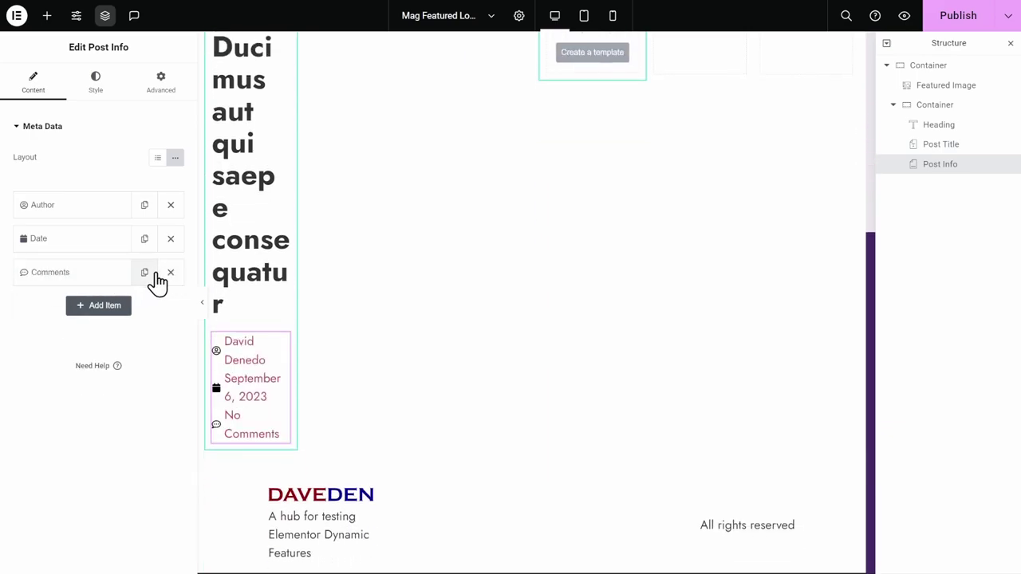
{"action": "left_click", "coordinate": [170, 279]}
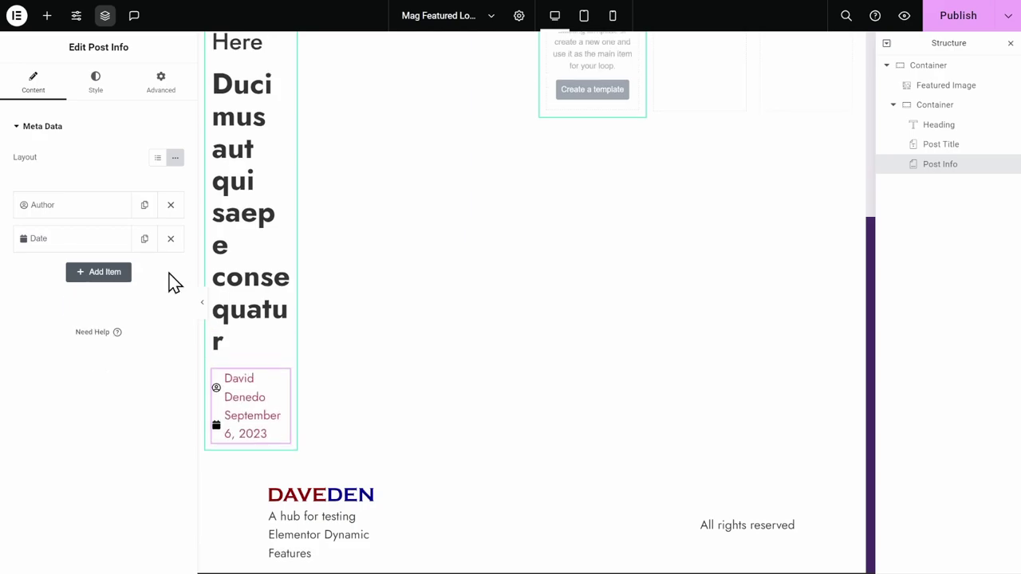
{"action": "scroll", "coordinate": [276, 290], "scroll_direction": "up", "scroll_amount": 5}
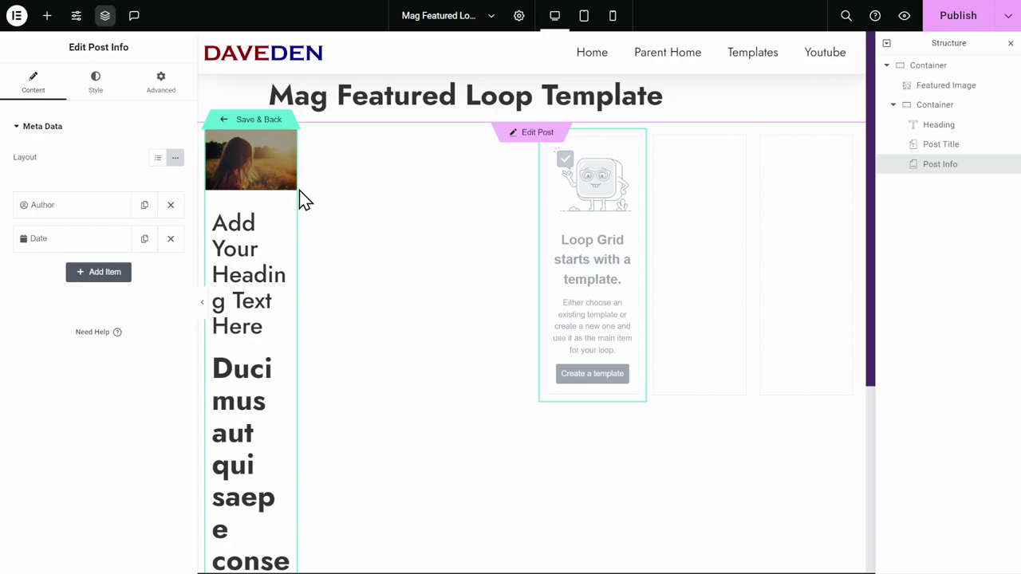
{"action": "left_click", "coordinate": [943, 29]}
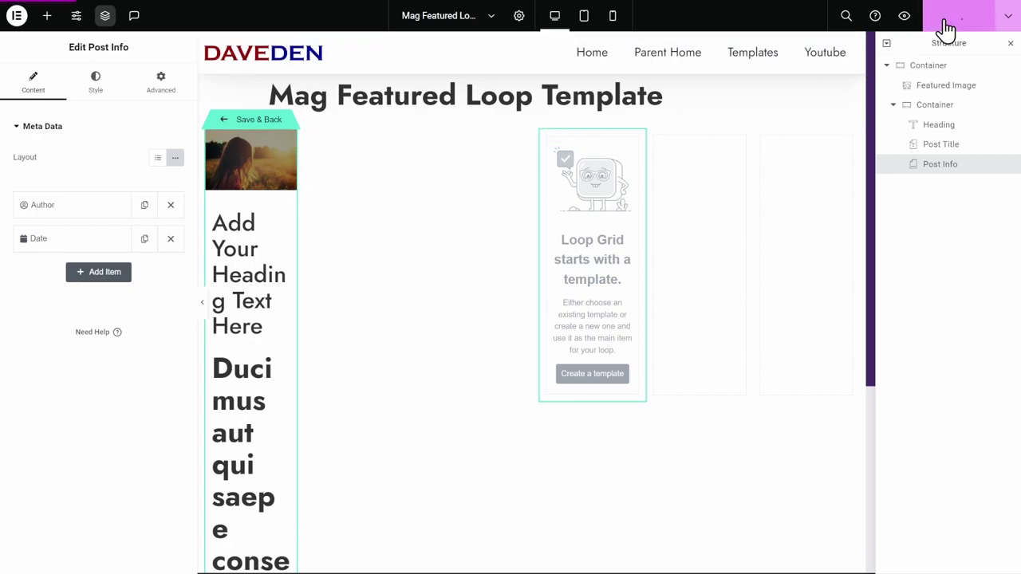
Return from the loop template to the page, set the first Loop Grid to 1 column and 1 item per page, and publish
{"action": "left_click", "coordinate": [259, 120]}
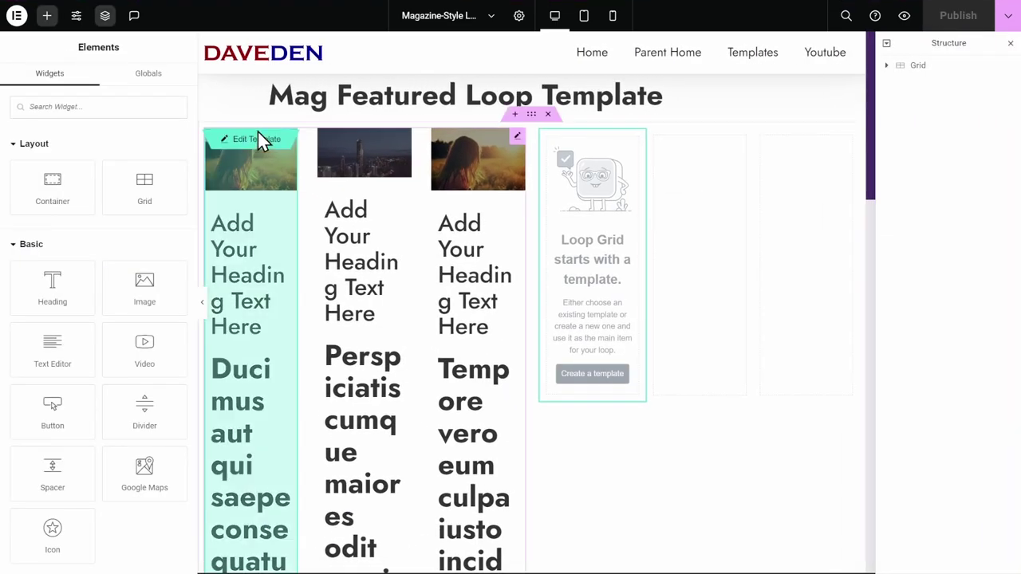
{"action": "left_click", "coordinate": [394, 210]}
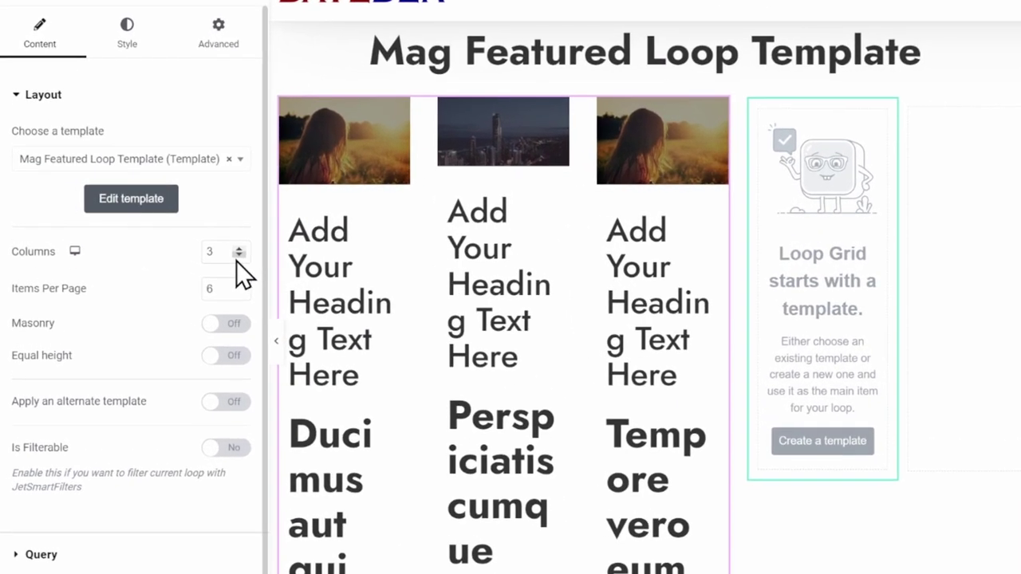
{"action": "left_click", "coordinate": [237, 257]}
{"action": "left_click", "coordinate": [237, 257]}
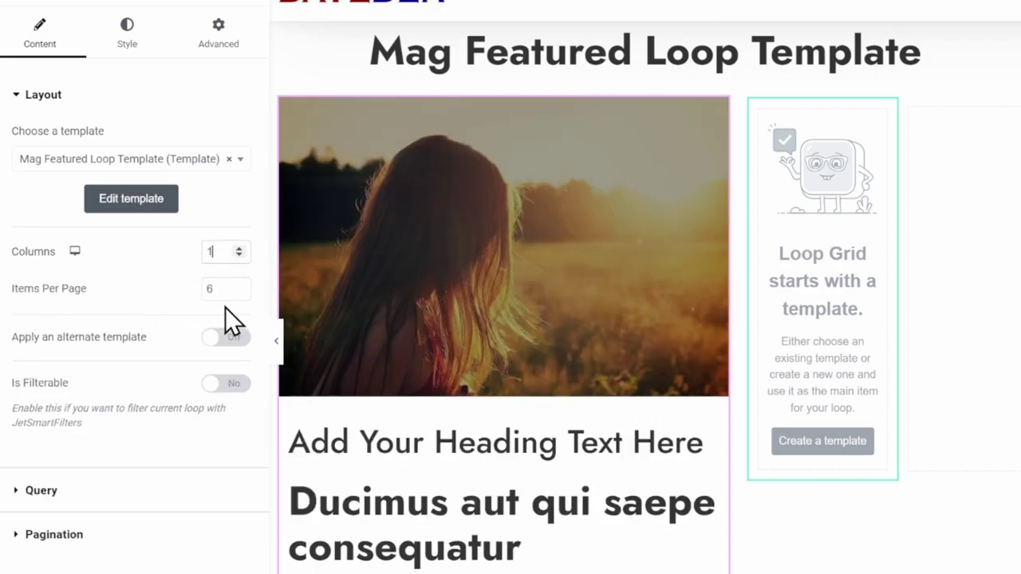
{"action": "left_click", "coordinate": [240, 293]}
{"action": "left_click", "coordinate": [241, 292]}
{"action": "left_click", "coordinate": [241, 293]}
{"action": "left_click", "coordinate": [241, 294]}
{"action": "left_click", "coordinate": [241, 294]}
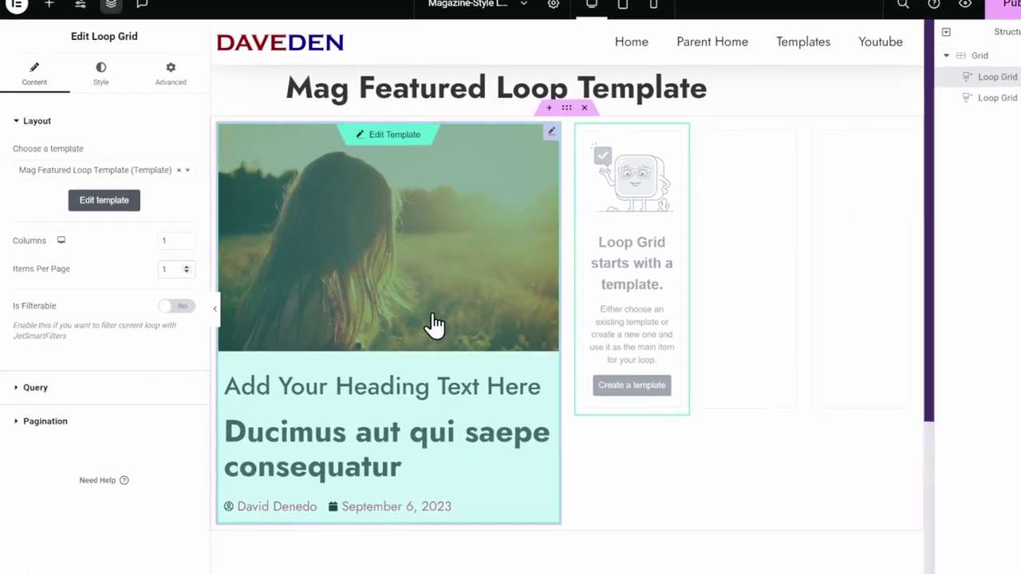
{"action": "left_click", "coordinate": [949, 18]}
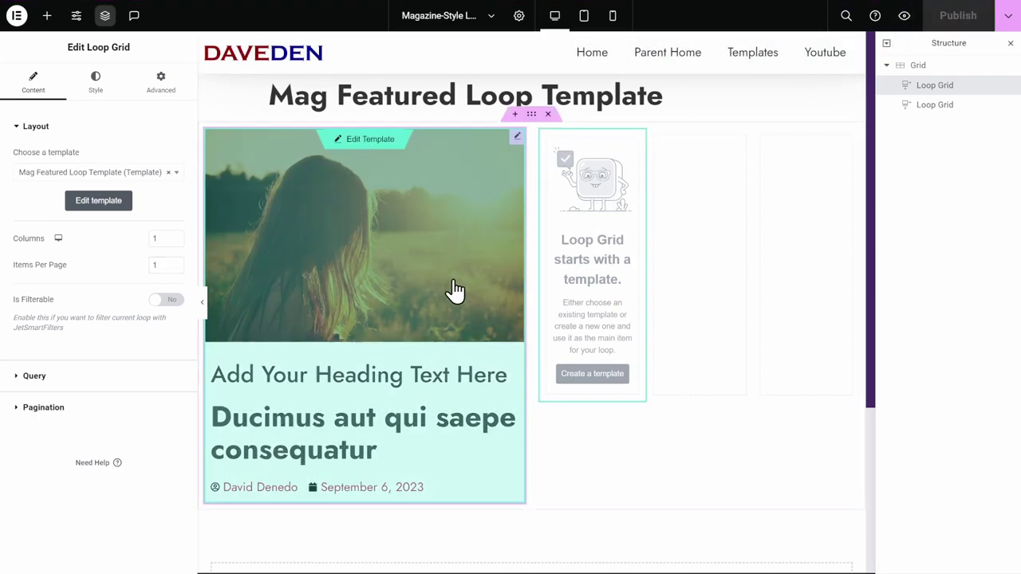
Open the featured loop template for editing and change its outer container's layout to Grid
{"action": "double_click", "coordinate": [453, 281]}
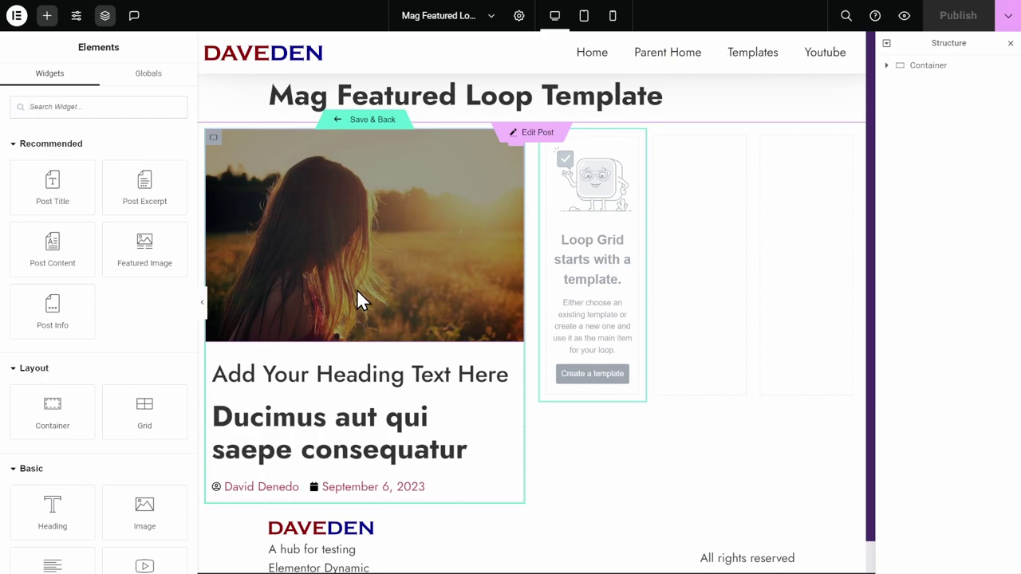
{"action": "left_click", "coordinate": [923, 69]}
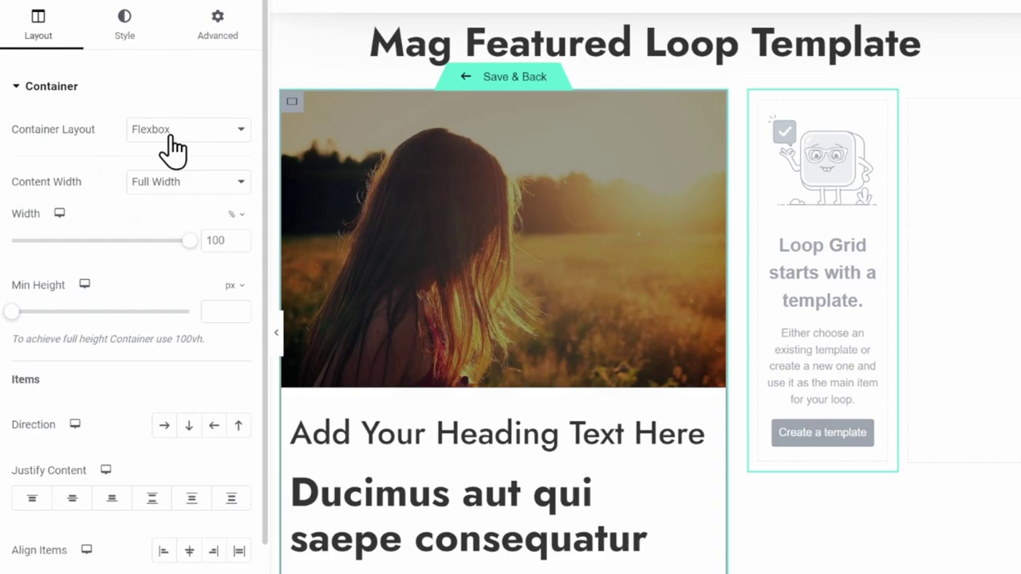
{"action": "left_click", "coordinate": [126, 158]}
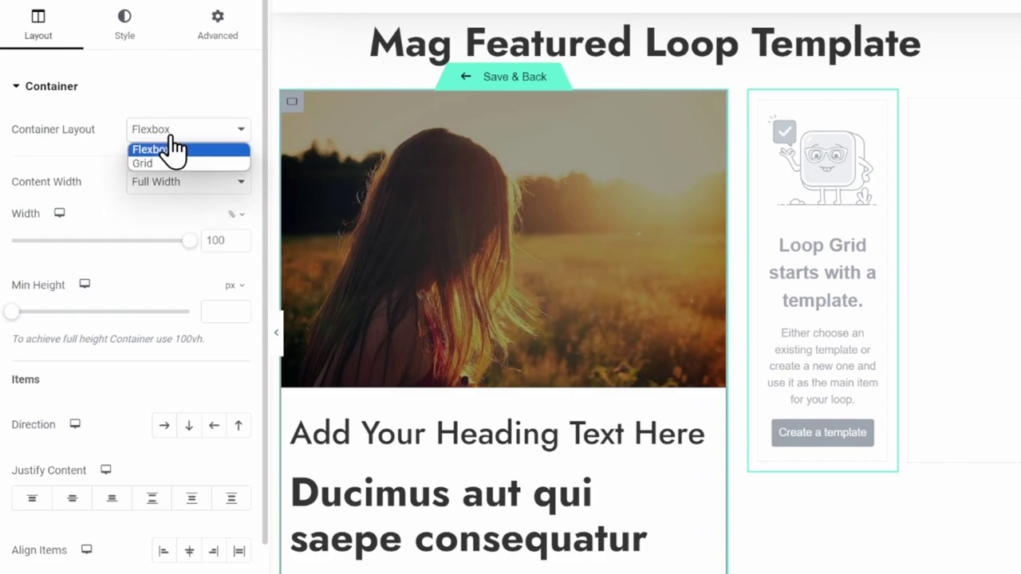
{"action": "left_click", "coordinate": [181, 164]}
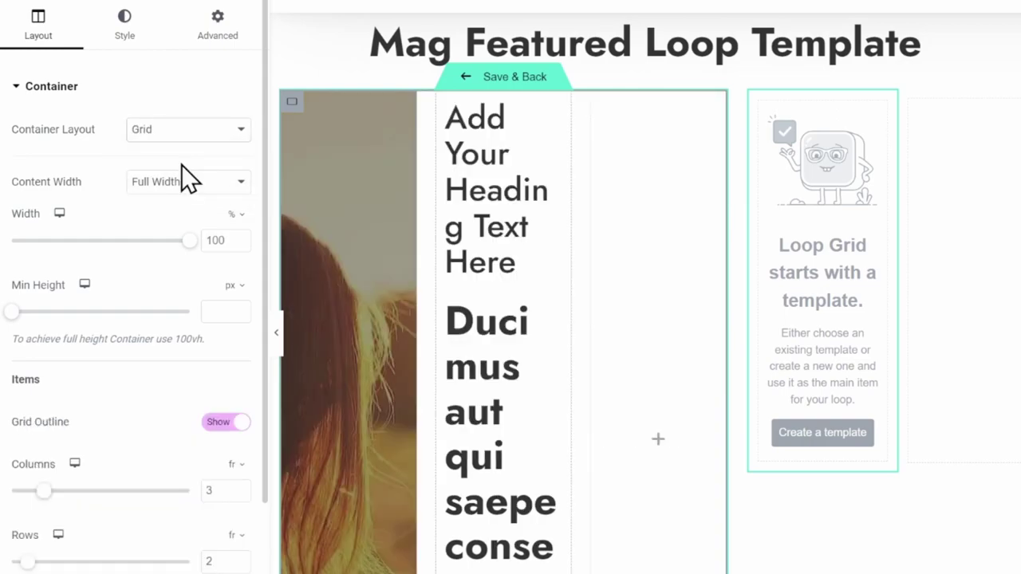
Hide the outer container's grid outline and set the grid to 1 column and 1 row
{"action": "left_click", "coordinate": [223, 323]}
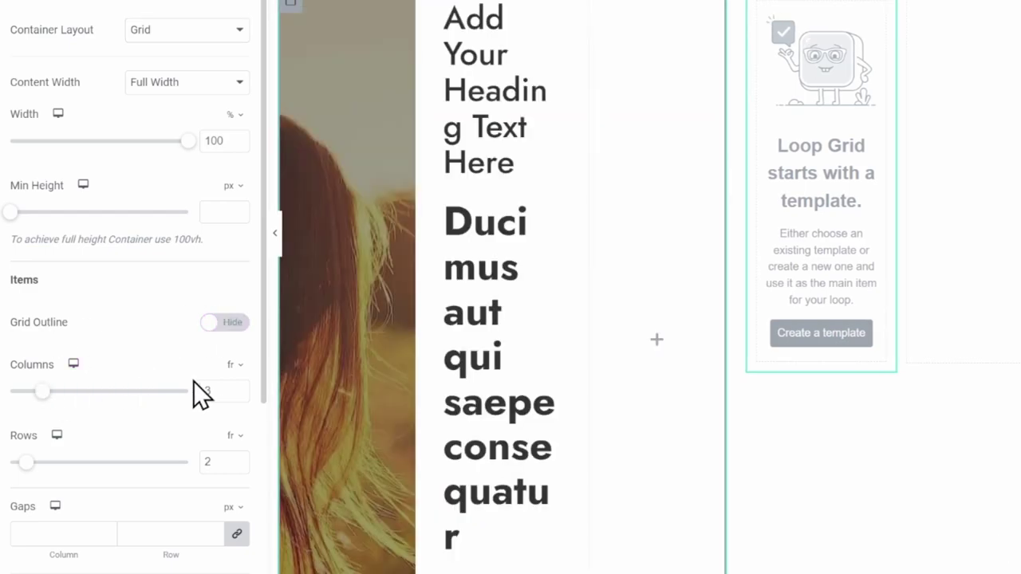
{"action": "left_click", "coordinate": [238, 395]}
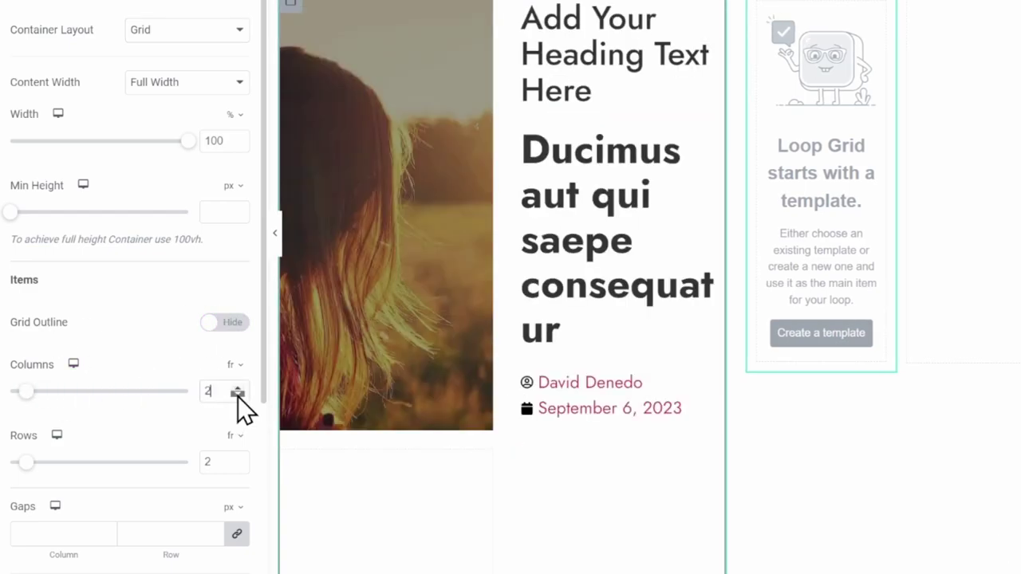
{"action": "left_click", "coordinate": [238, 396]}
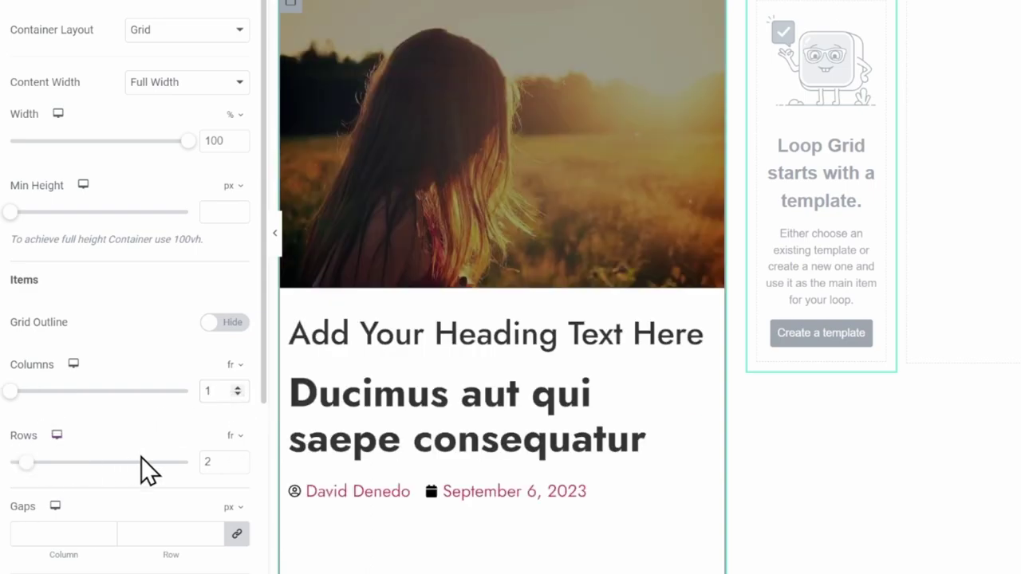
{"action": "left_click", "coordinate": [238, 466]}
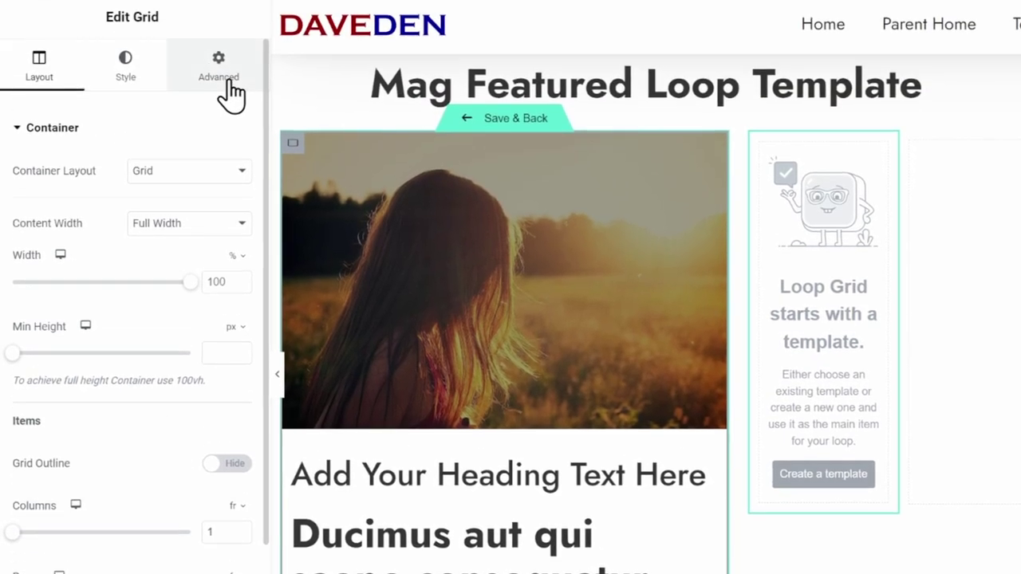
Add custom CSS to the outer grid container: selector > div{ grid-area: 1 / 1 / -1 / -1; }
{"action": "left_click", "coordinate": [224, 78]}
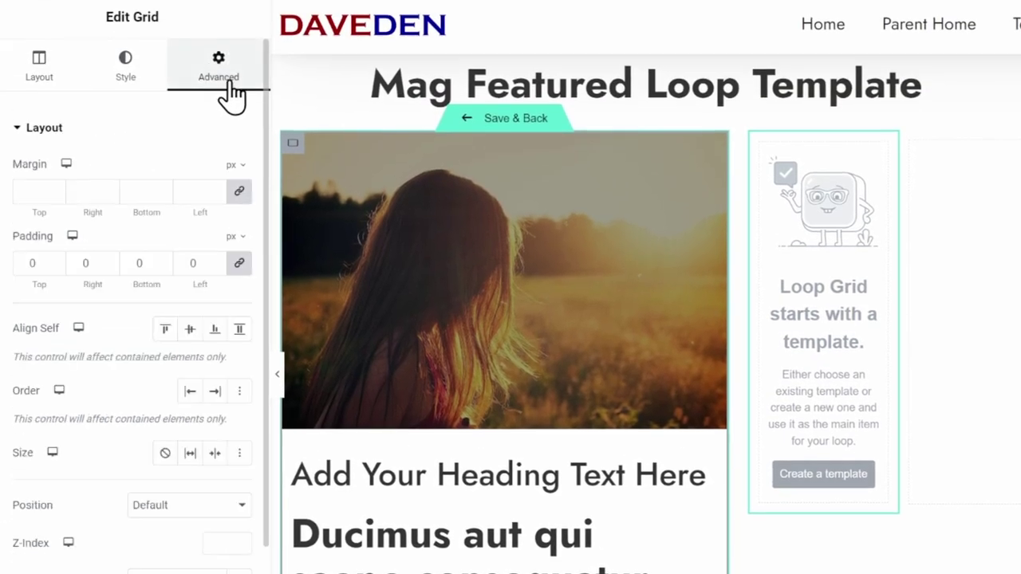
{"action": "scroll", "coordinate": [159, 458], "scroll_direction": "down", "scroll_amount": 4}
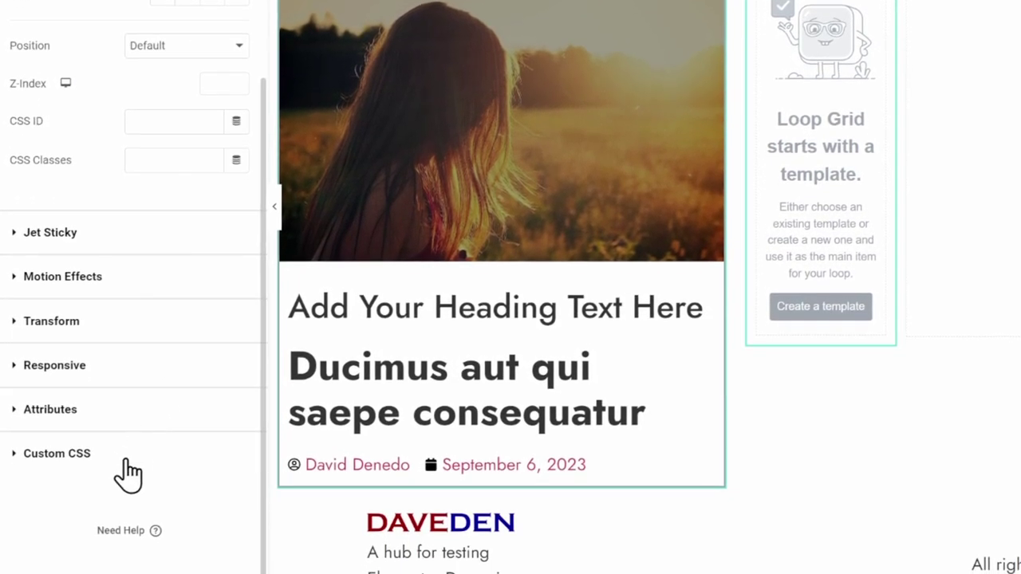
{"action": "left_click", "coordinate": [126, 461]}
{"action": "left_click", "coordinate": [167, 361]}
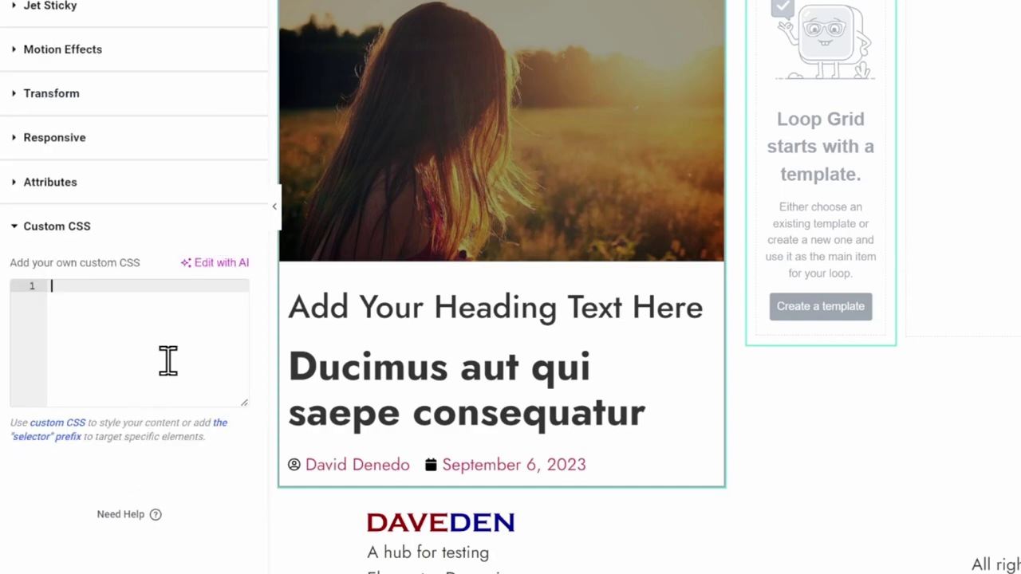
{"action": "type", "text": "selector > div{"}
{"action": "key", "text": "Return"}
{"action": "type", "text": "g"}
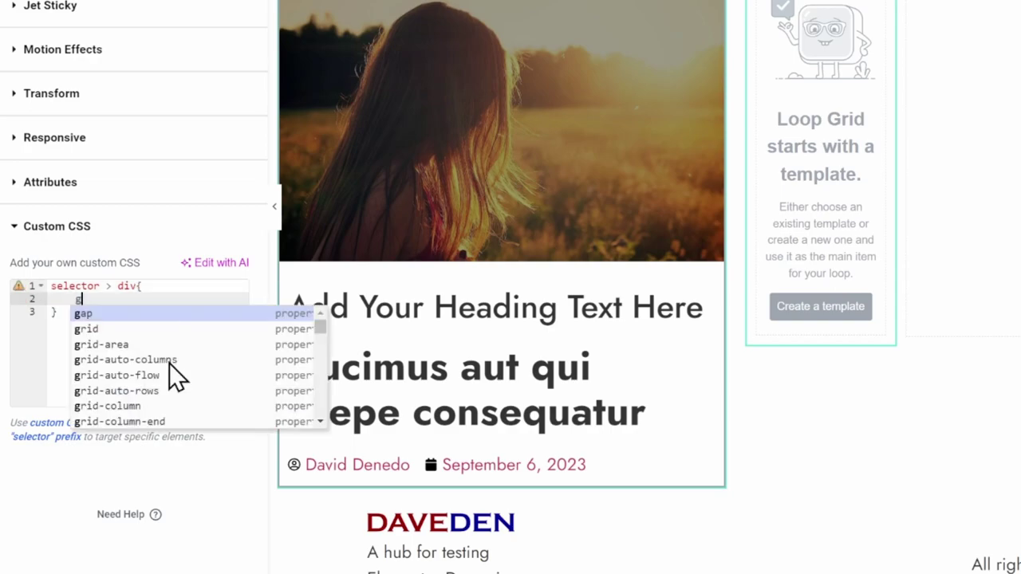
{"action": "type", "text": "rid-area: "}
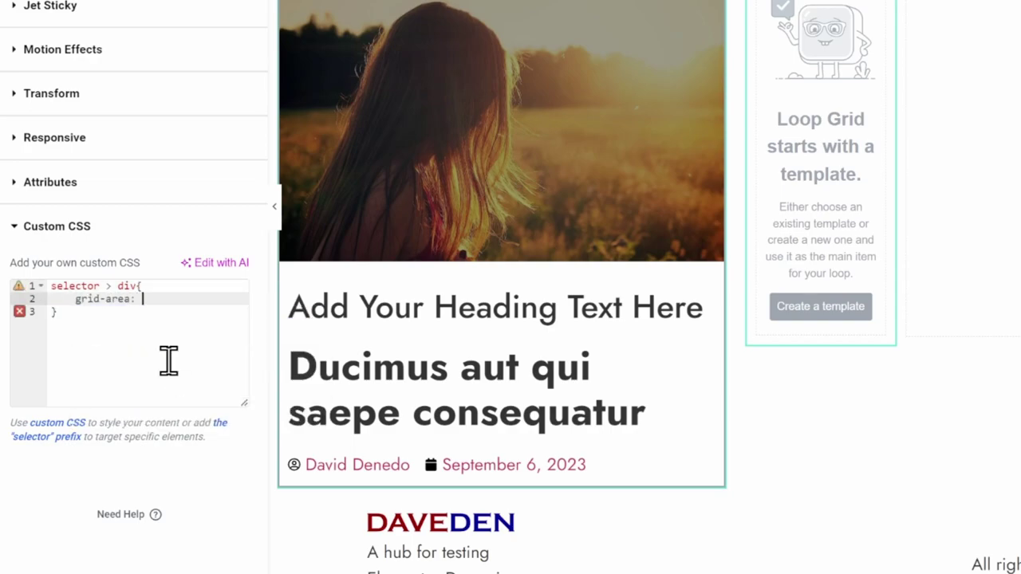
{"action": "type", "text": "1 / "}
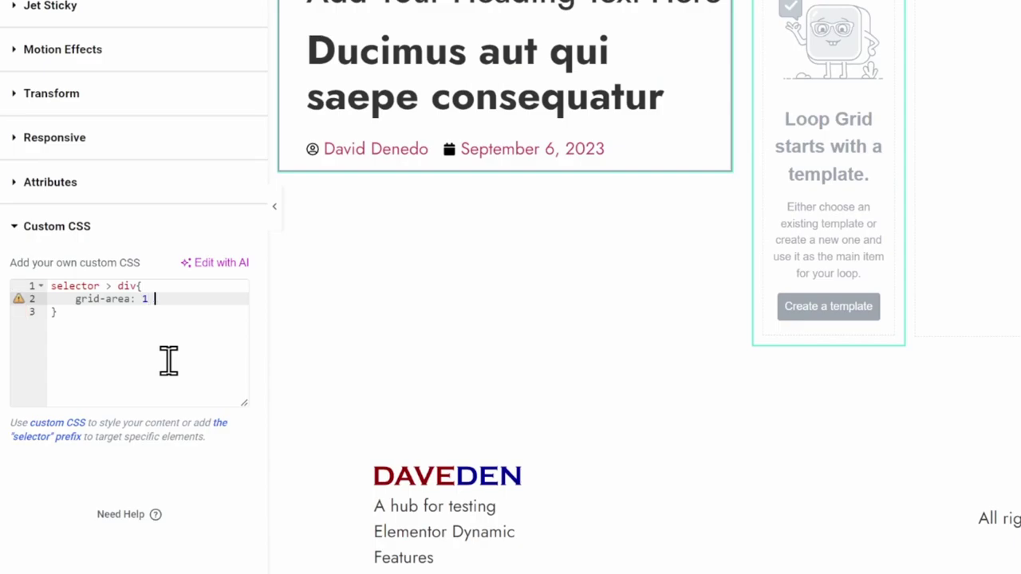
{"action": "type", "text": "1 / "}
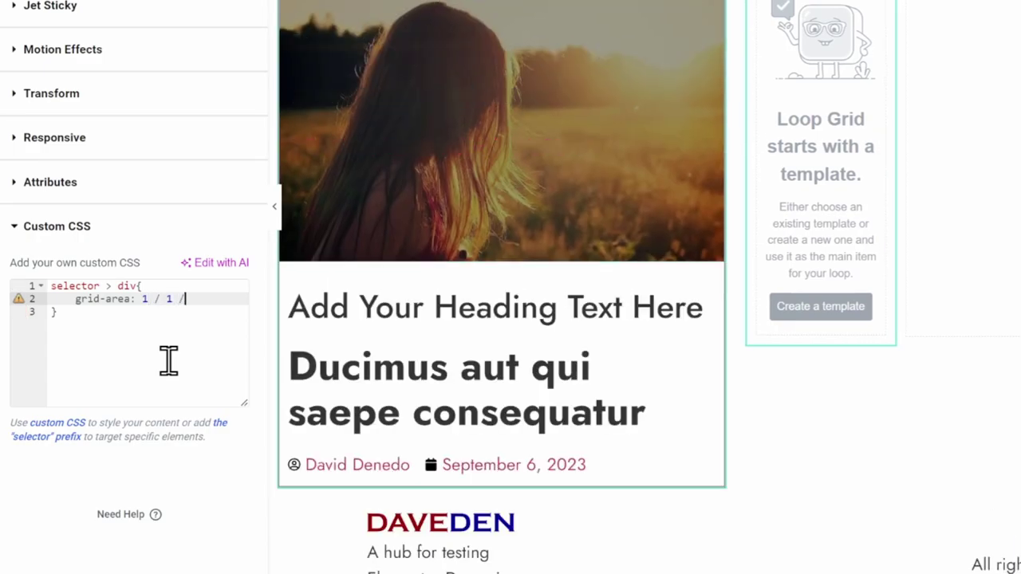
{"action": "type", "text": "-1 "}
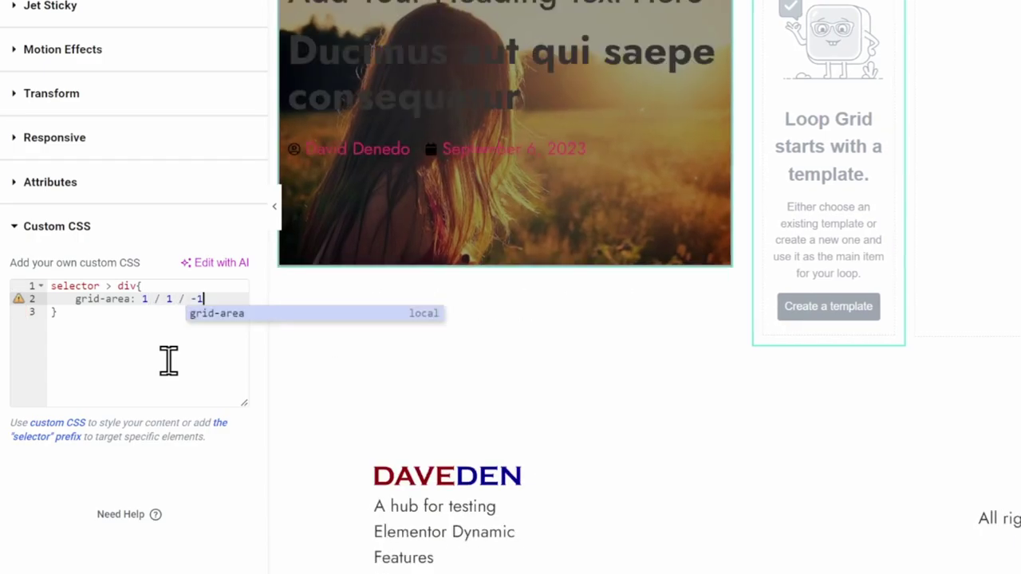
{"action": "type", "text": "/ "}
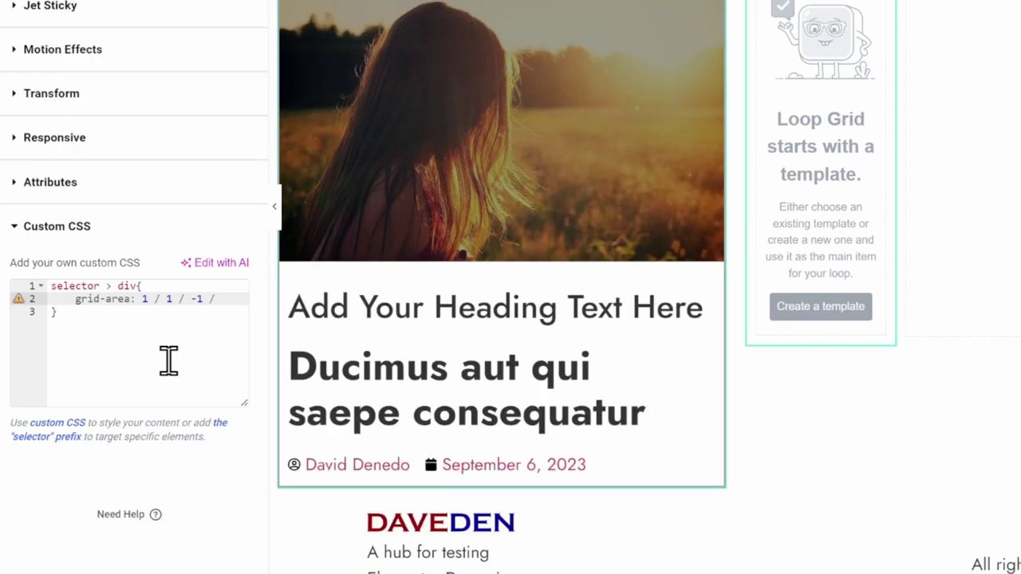
{"action": "type", "text": "-1;"}
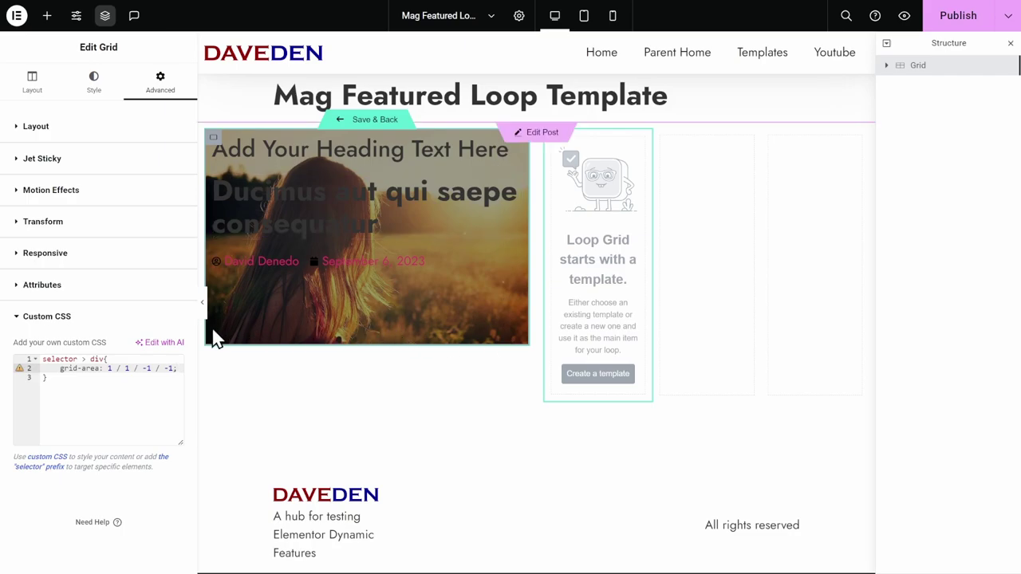
Set the Heading's title to the Post Terms dynamic tag and publish the template
{"action": "left_click", "coordinate": [392, 153]}
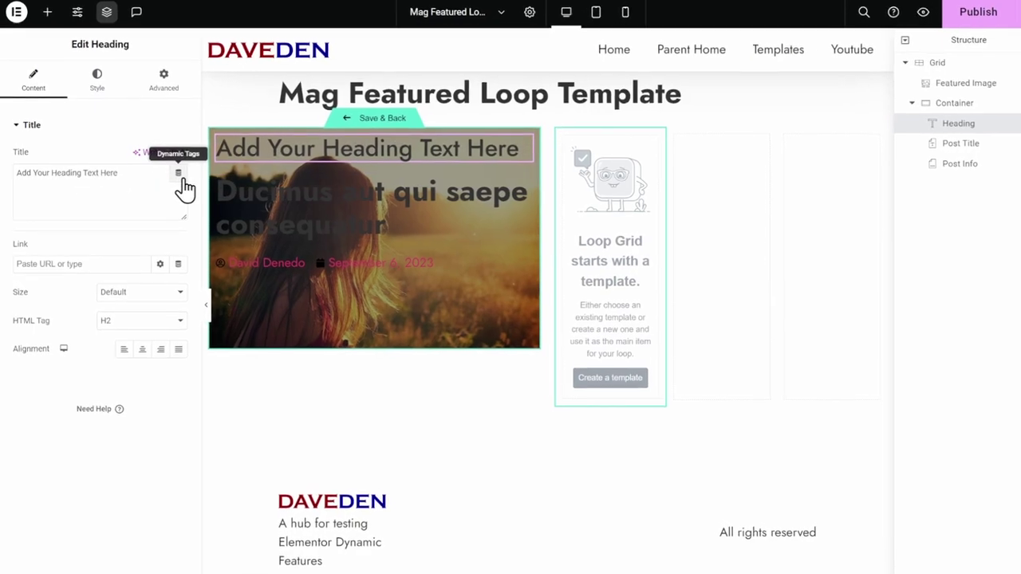
{"action": "left_click", "coordinate": [179, 175]}
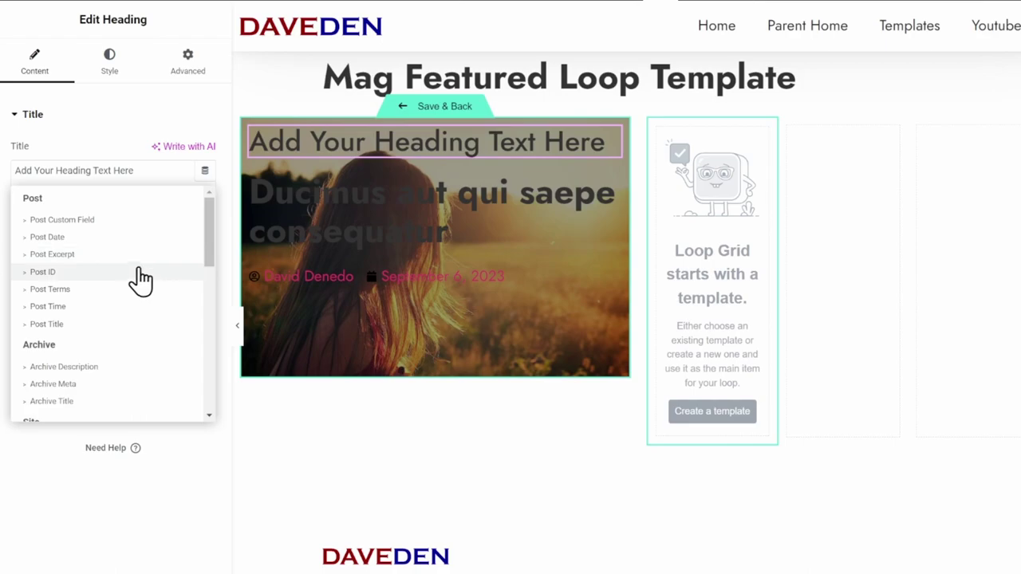
{"action": "left_click", "coordinate": [132, 297]}
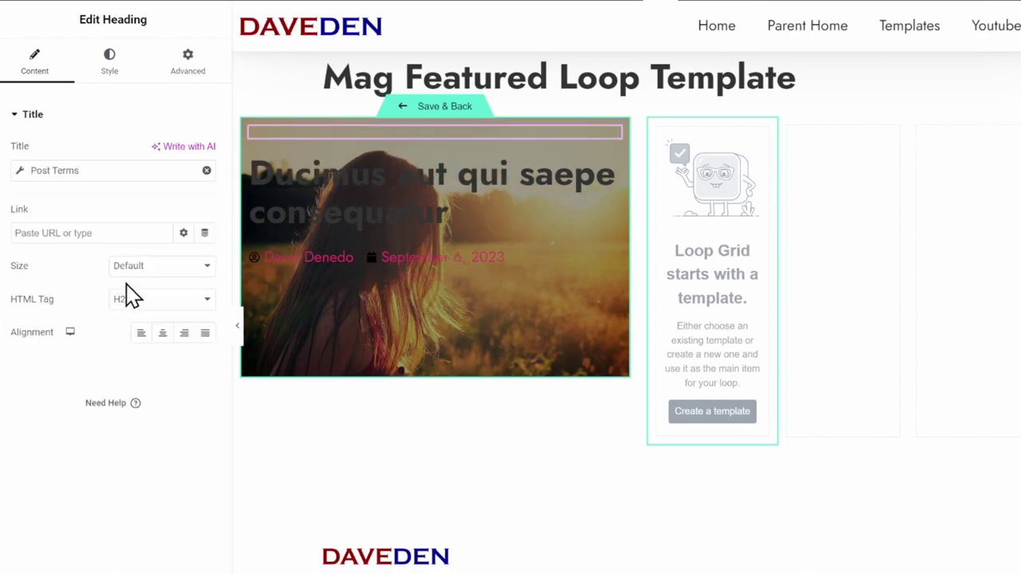
{"action": "left_click", "coordinate": [21, 176]}
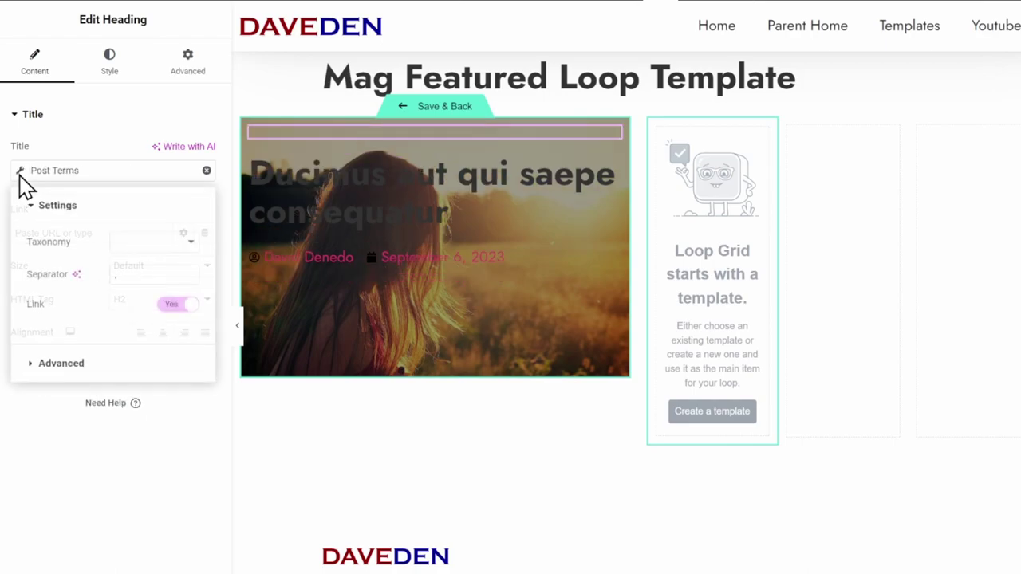
{"action": "left_click", "coordinate": [165, 244]}
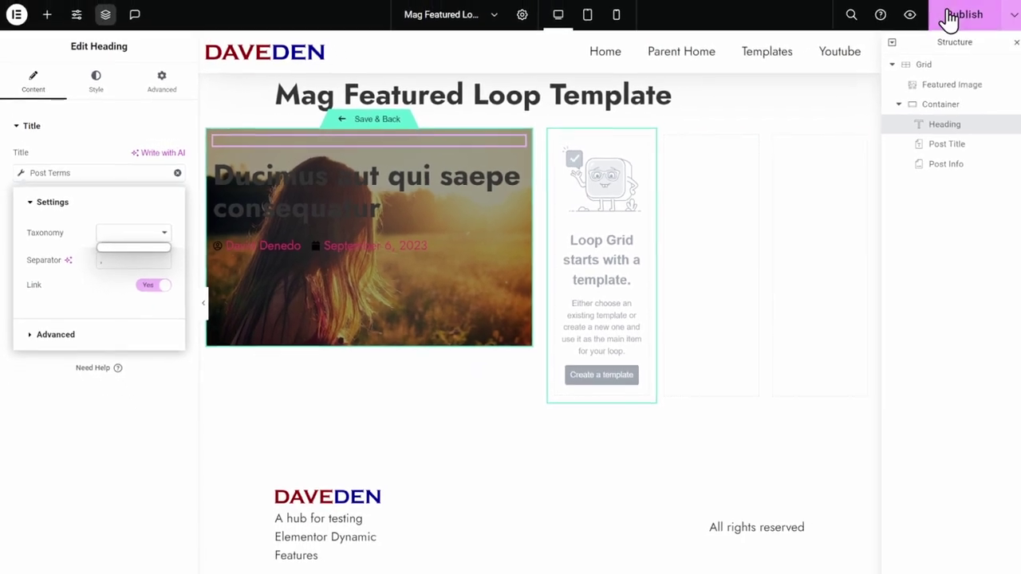
{"action": "left_click", "coordinate": [947, 17]}
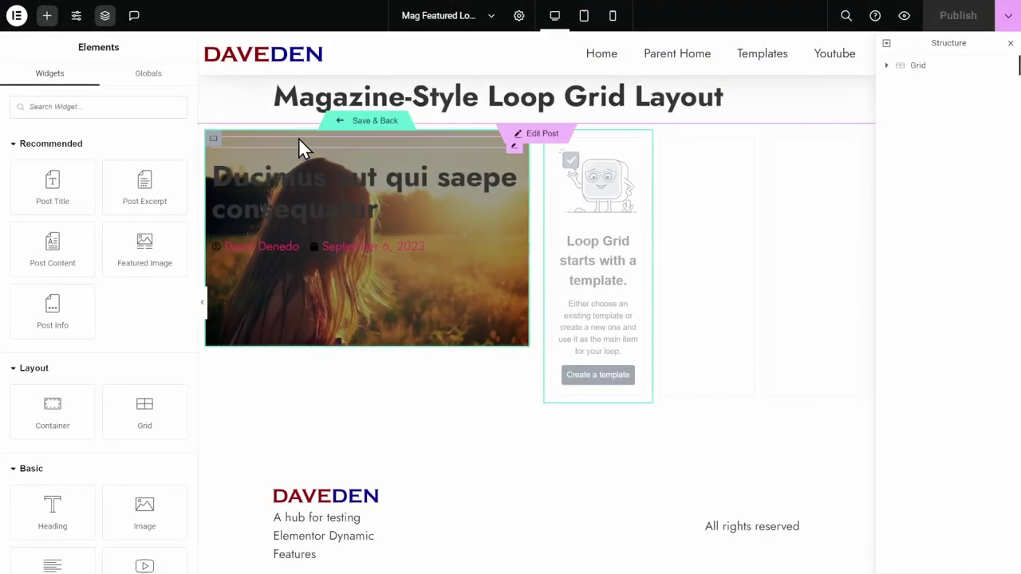
Set the Heading's Post Terms taxonomy to Categories and turn off its link
{"action": "left_click", "coordinate": [296, 144]}
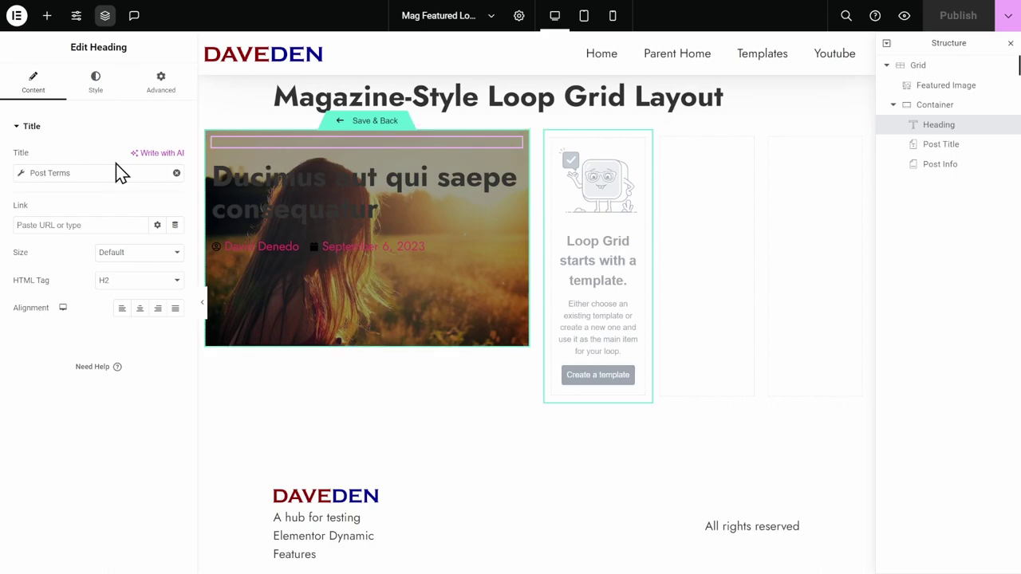
{"action": "left_click", "coordinate": [18, 173]}
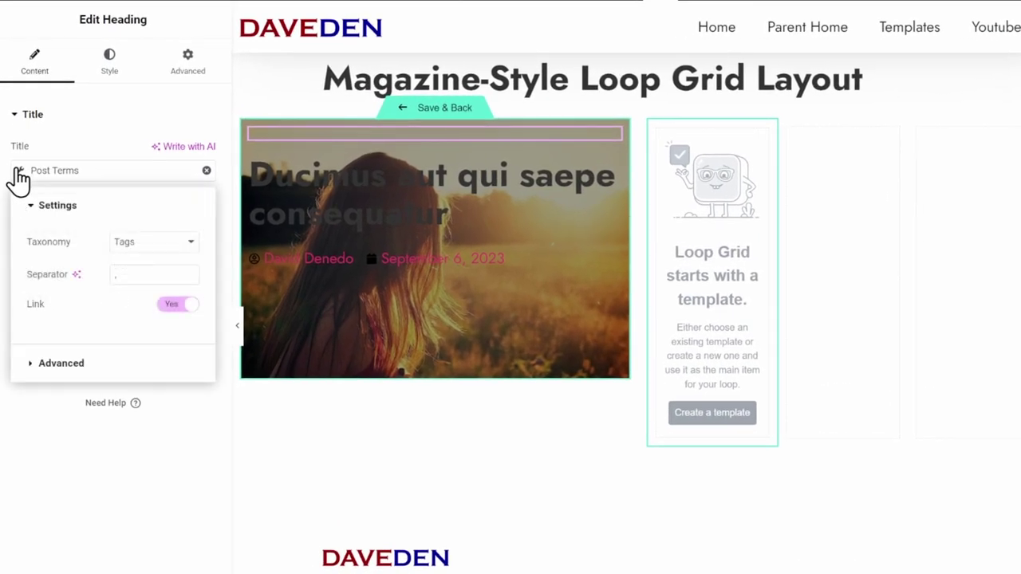
{"action": "left_click", "coordinate": [140, 244]}
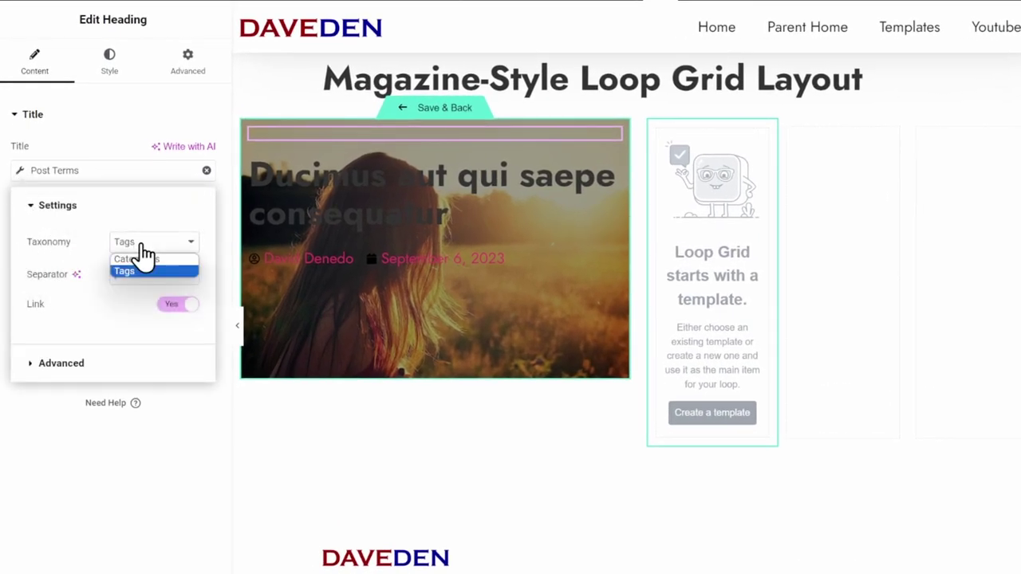
{"action": "left_click", "coordinate": [153, 259]}
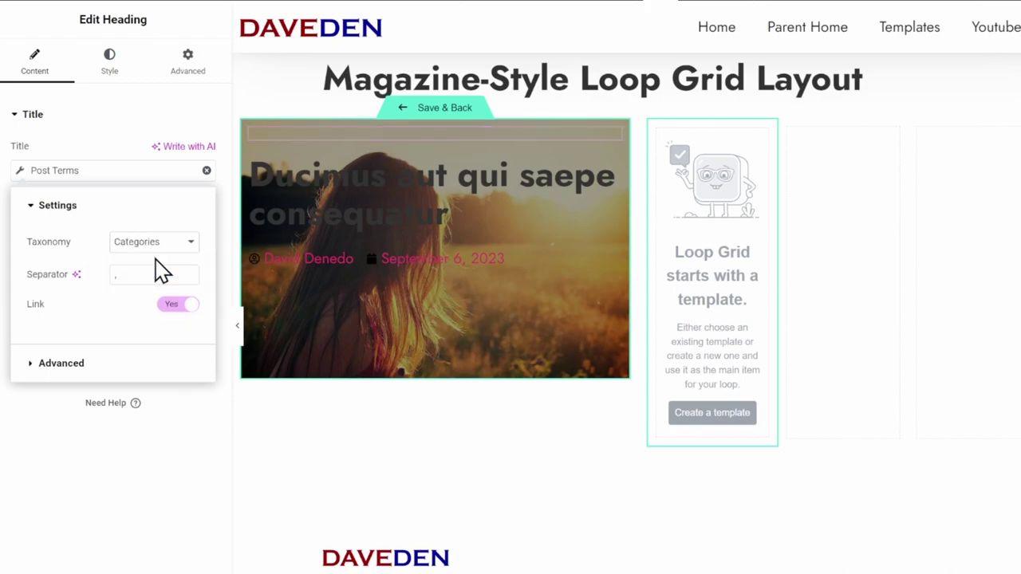
{"action": "left_click", "coordinate": [177, 305]}
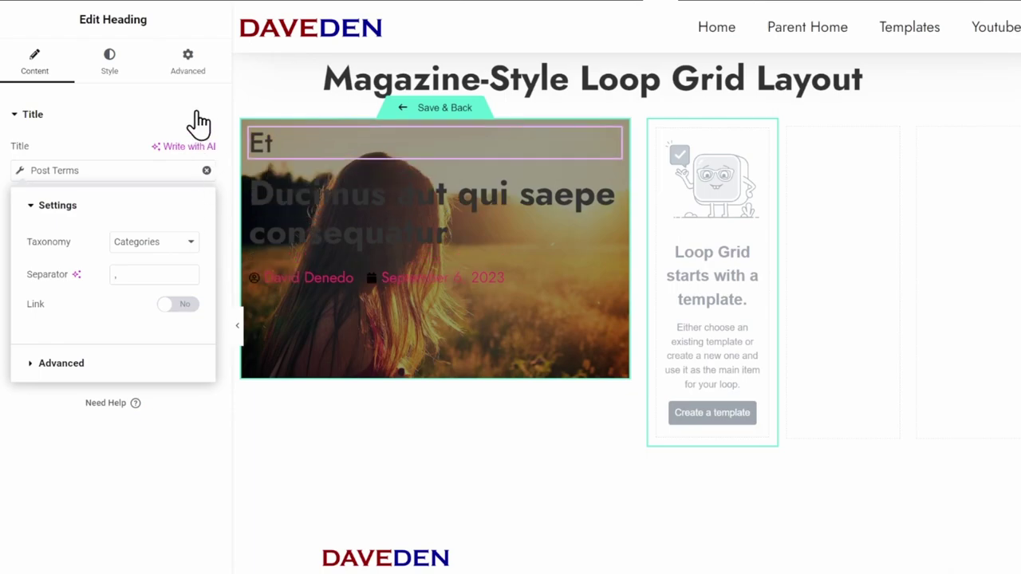
Set the category Heading's text color to a near-white global color
{"action": "left_click", "coordinate": [144, 114]}
{"action": "left_click", "coordinate": [125, 89]}
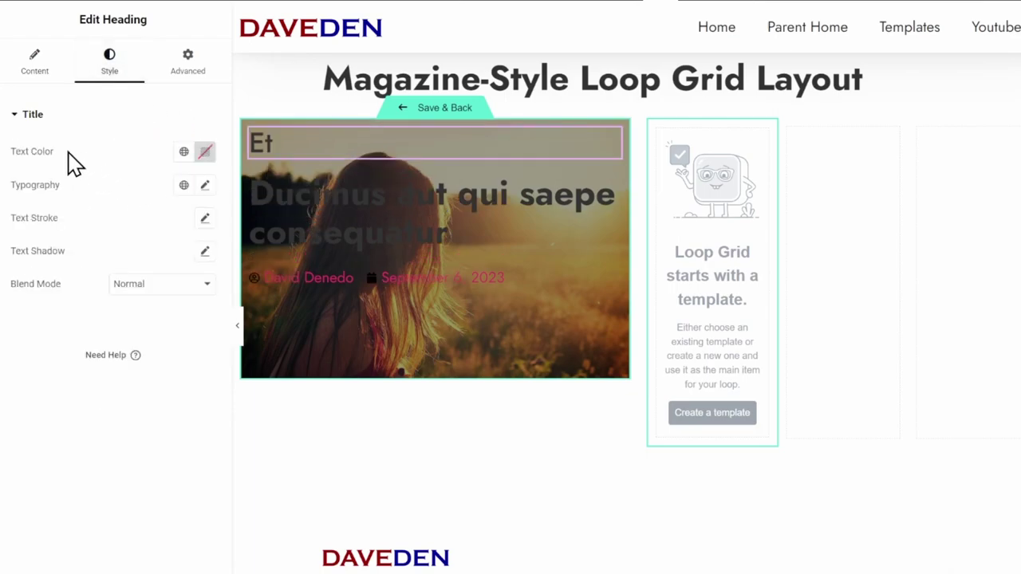
{"action": "left_click", "coordinate": [201, 152]}
{"action": "scroll", "coordinate": [148, 257], "scroll_direction": "down", "scroll_amount": 5}
{"action": "left_click", "coordinate": [125, 264]}
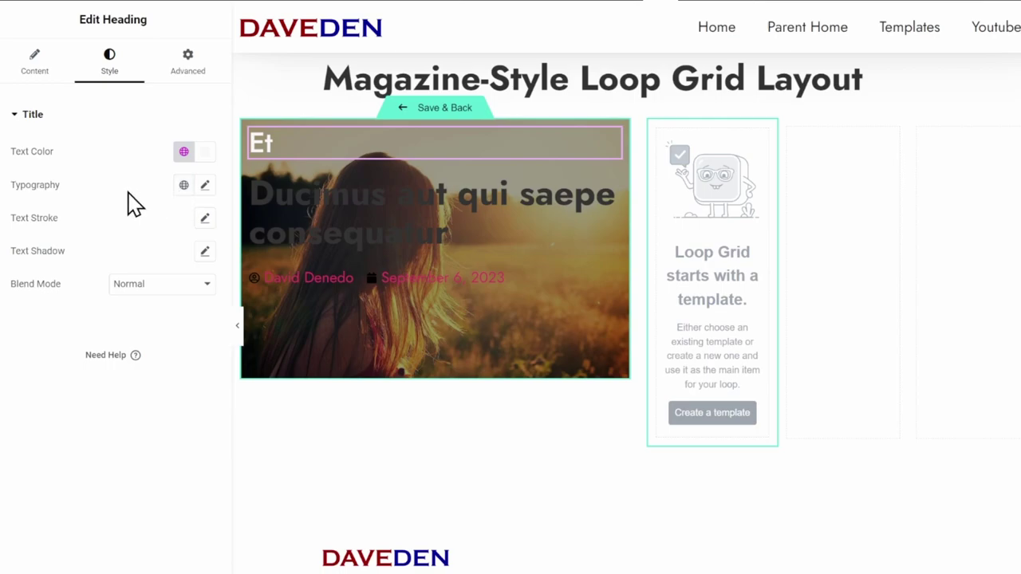
Give the category Heading a custom font size of var(--dd-fs-base)
{"action": "left_click", "coordinate": [205, 186]}
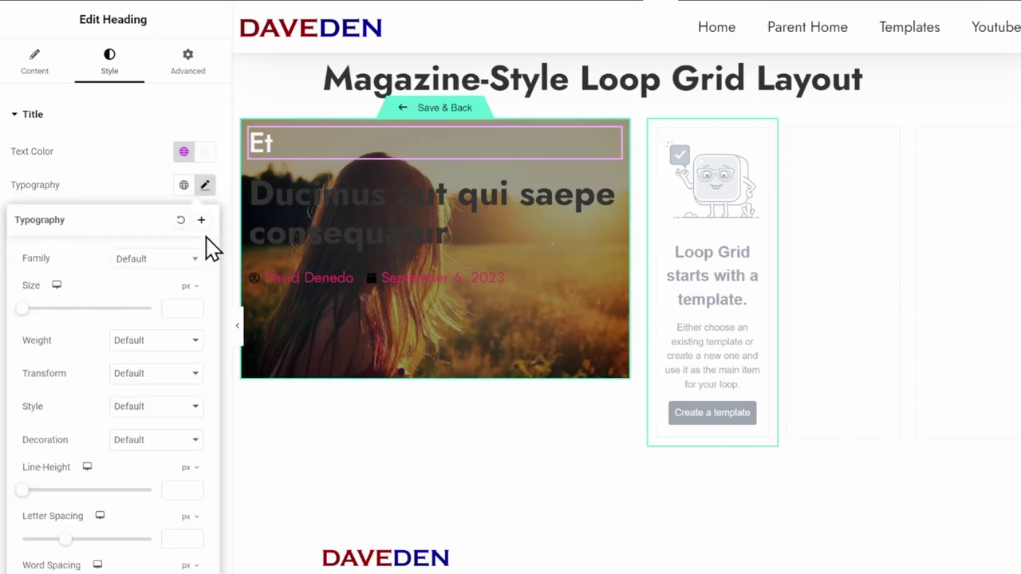
{"action": "left_click", "coordinate": [191, 287]}
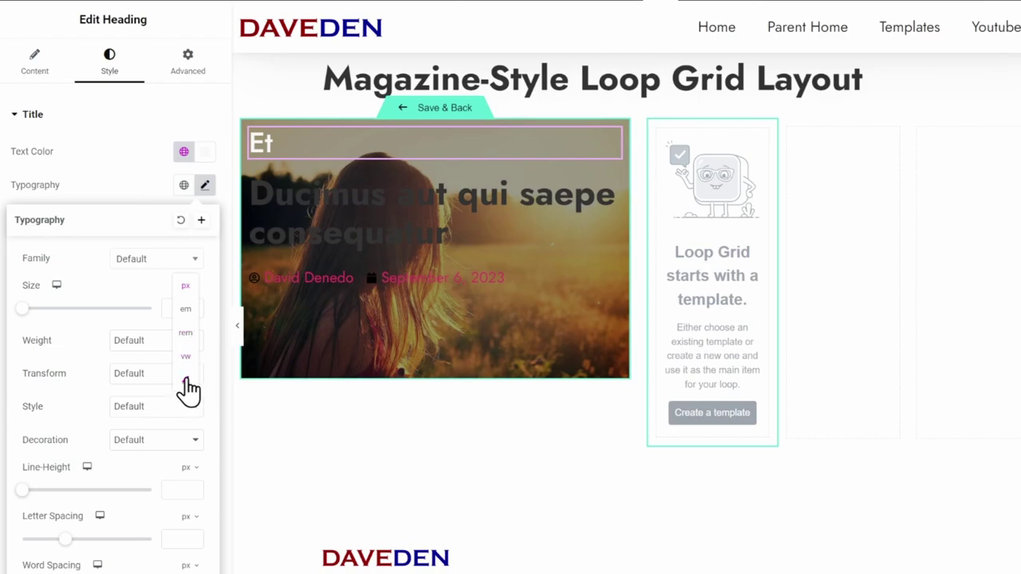
{"action": "left_click", "coordinate": [186, 385]}
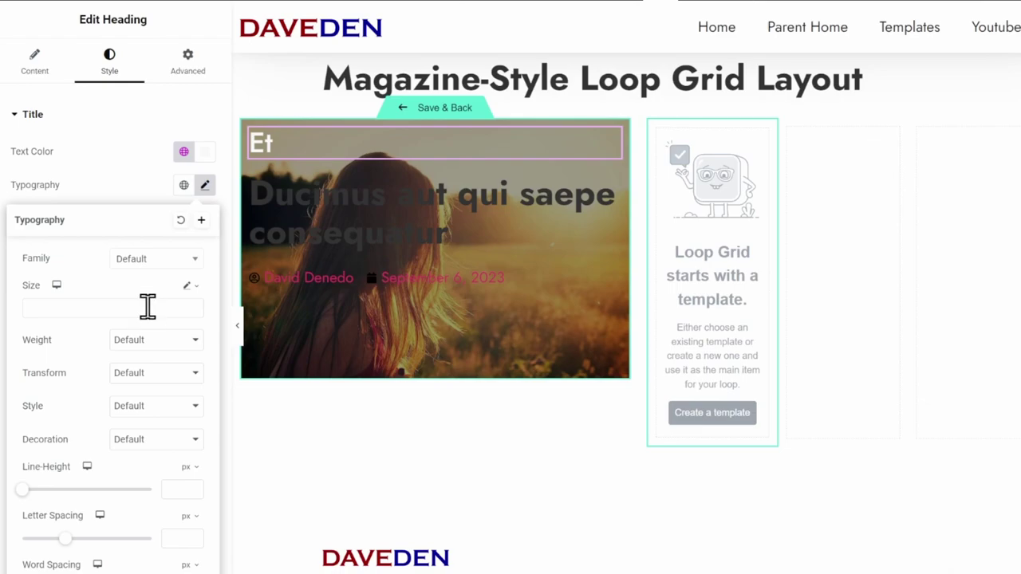
{"action": "left_click", "coordinate": [148, 307]}
{"action": "type", "text": "var(--dd-fs-bas"}
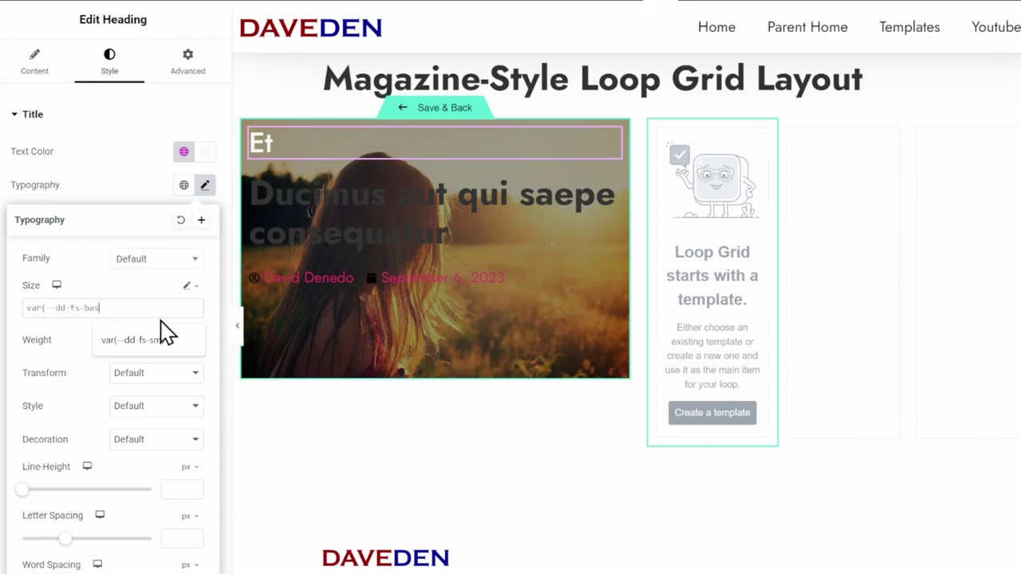
{"action": "type", "text": "e)"}
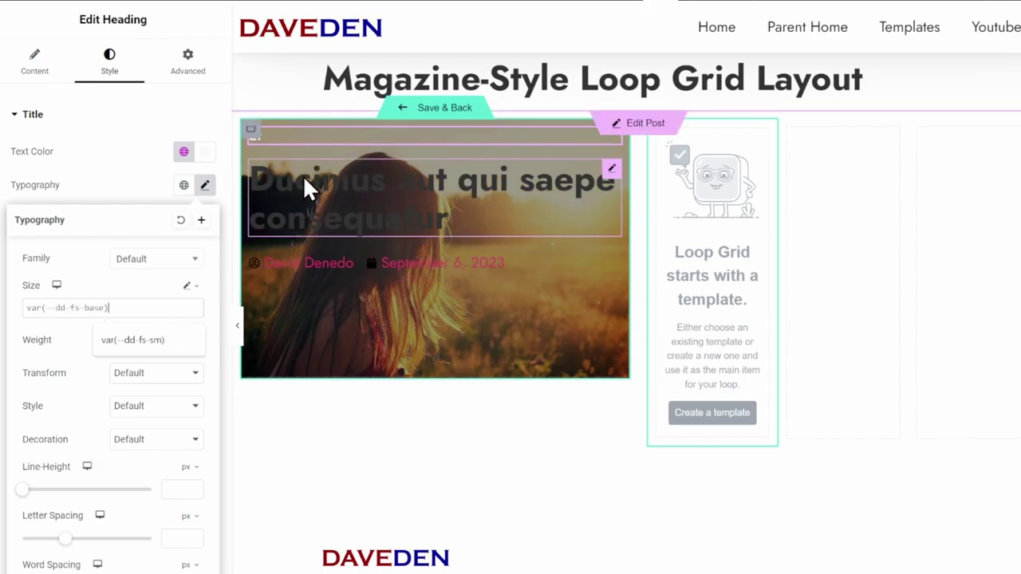
Change the Post Title's HTML tag to H2
{"action": "left_click", "coordinate": [390, 188]}
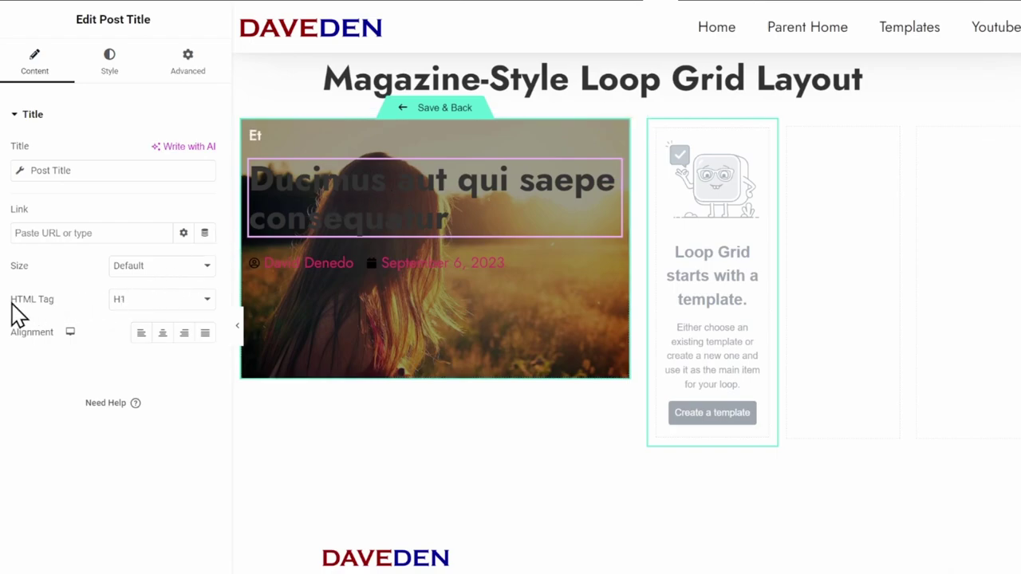
{"action": "left_click", "coordinate": [148, 305]}
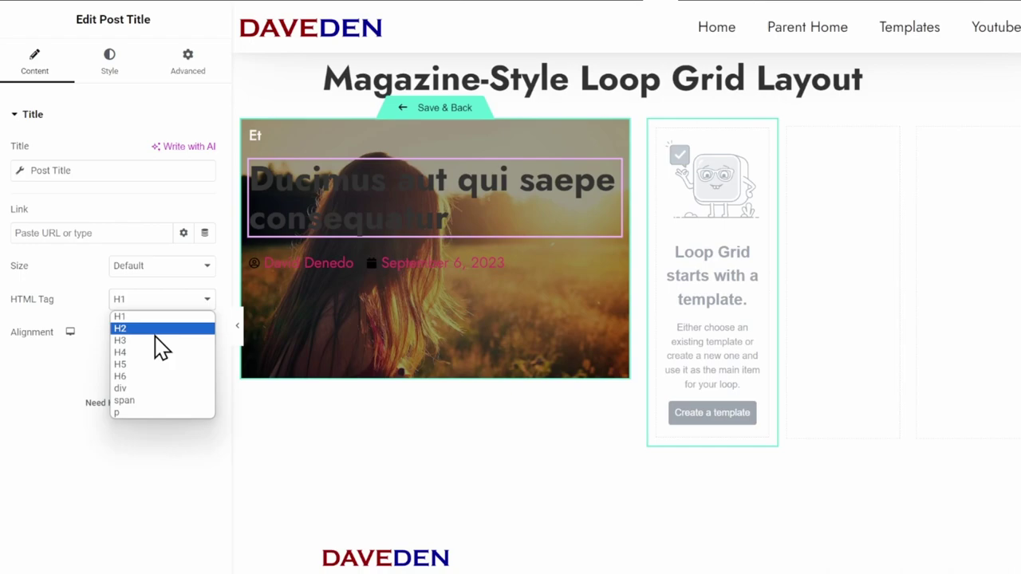
{"action": "left_click", "coordinate": [155, 330]}
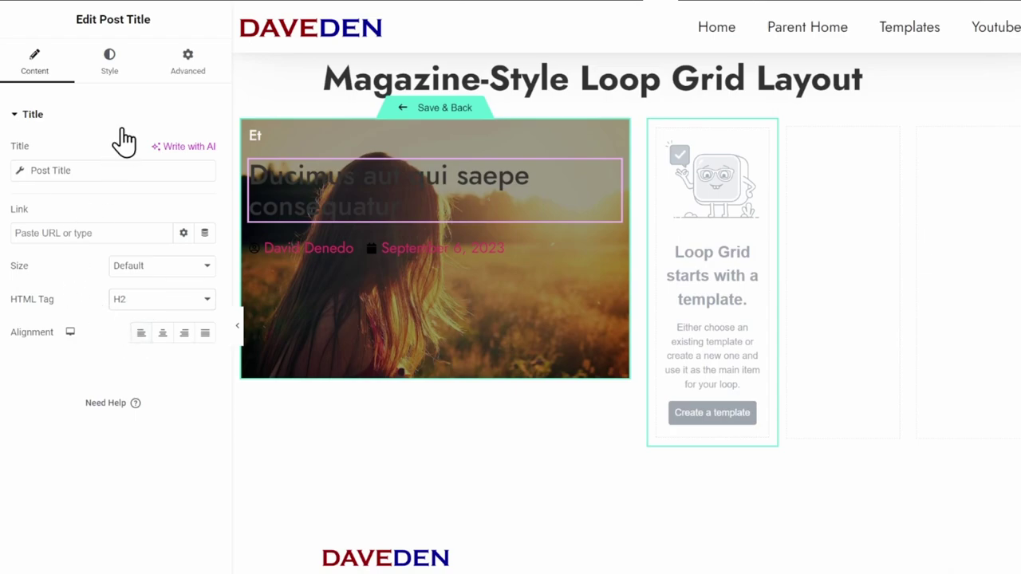
Set the Post Title's text color to a near-white global color
{"action": "left_click", "coordinate": [118, 77]}
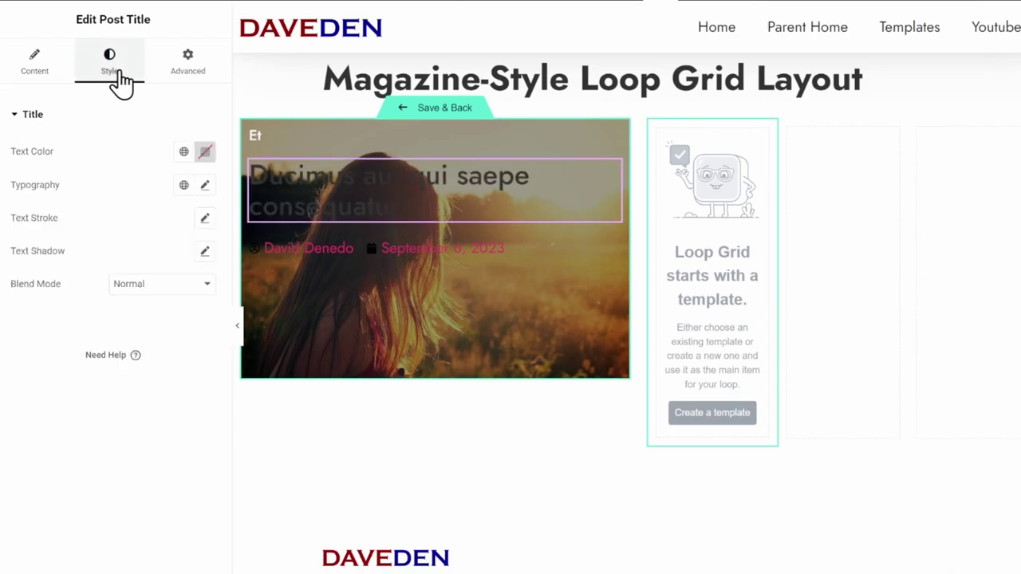
{"action": "left_click", "coordinate": [184, 151]}
{"action": "scroll", "coordinate": [168, 345], "scroll_direction": "down", "scroll_amount": 3}
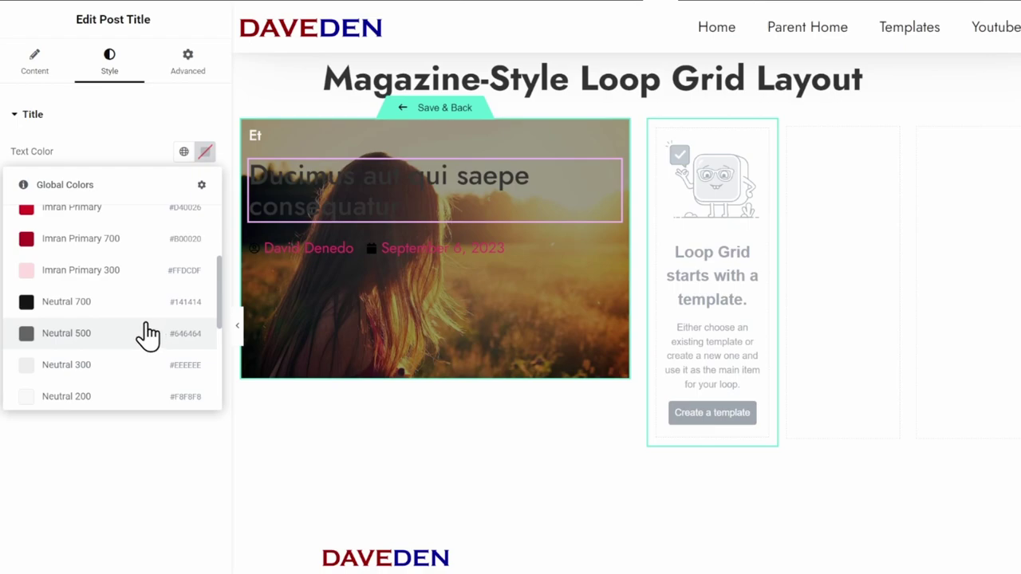
{"action": "scroll", "coordinate": [141, 327], "scroll_direction": "down", "scroll_amount": 3}
{"action": "left_click", "coordinate": [141, 268]}
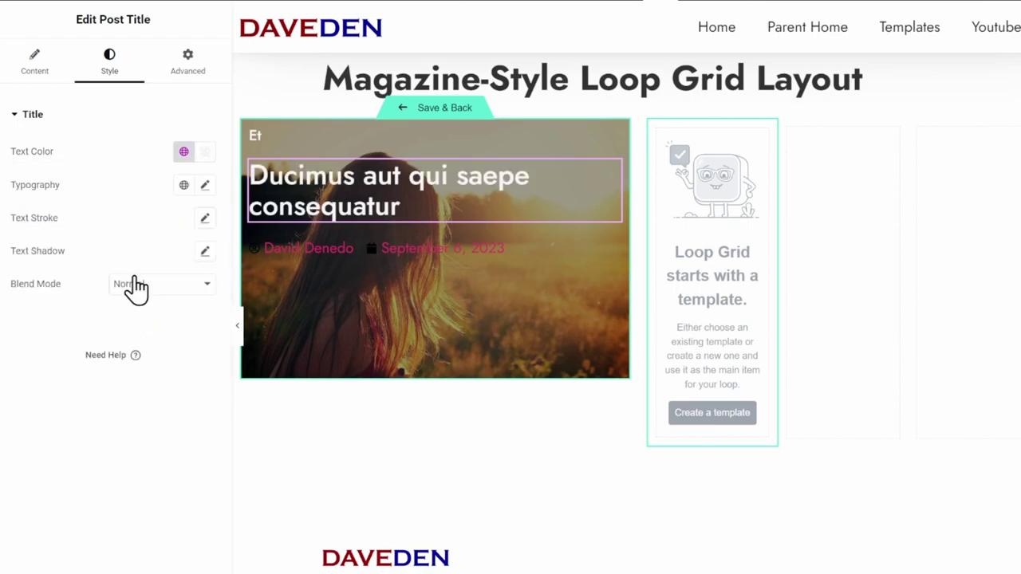
Give the Post Title a custom font size of var(--dd-fs-md)
{"action": "left_click", "coordinate": [205, 186]}
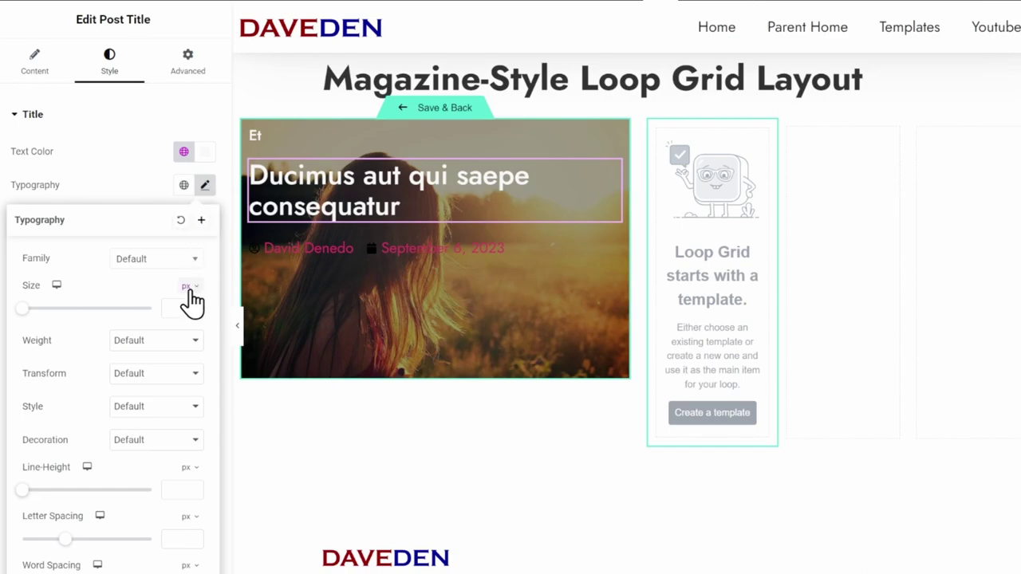
{"action": "left_click", "coordinate": [186, 380]}
{"action": "left_click", "coordinate": [130, 311]}
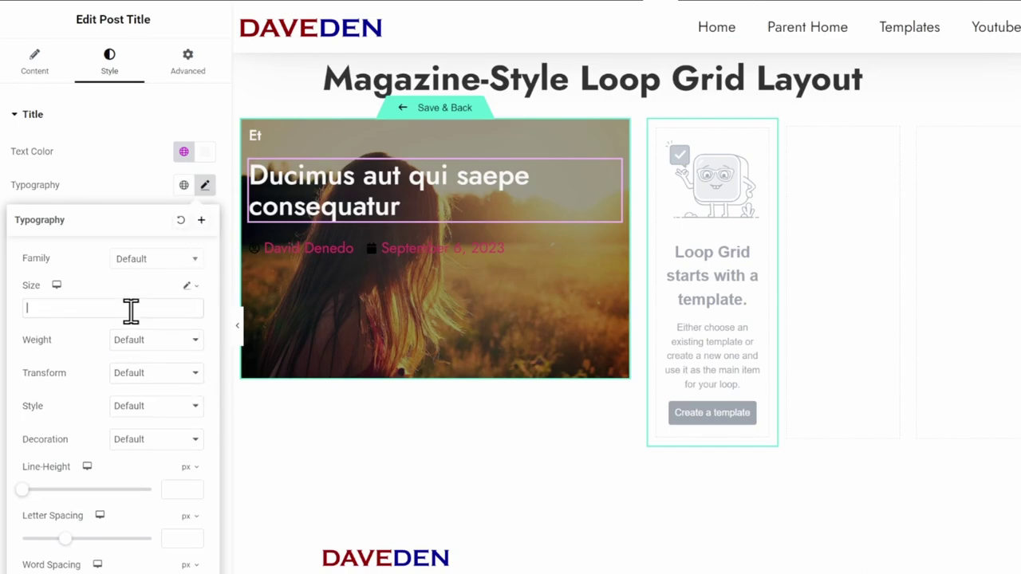
{"action": "type", "text": "var(--dd-fs-md)"}
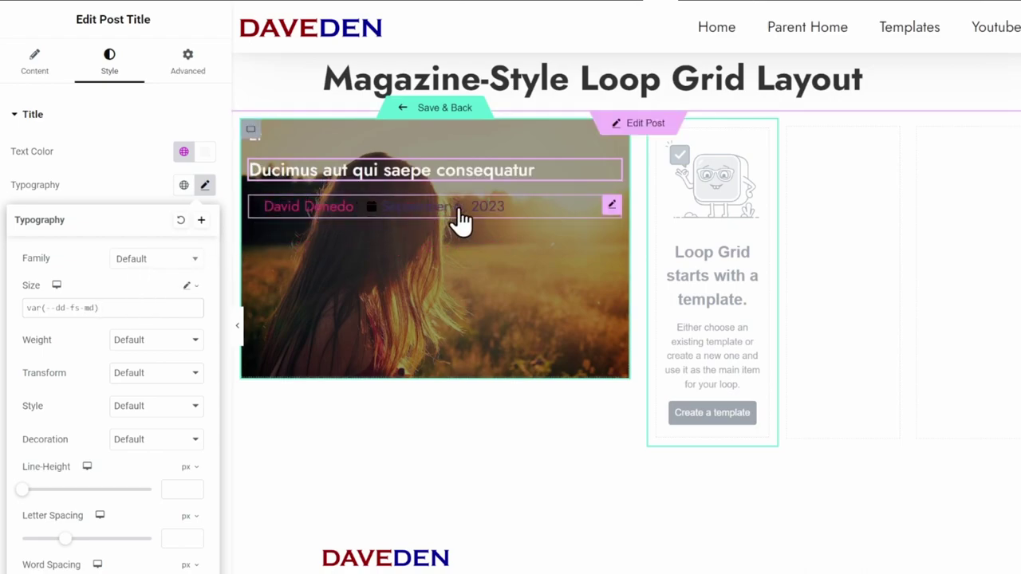
Turn off the links of the Author and Date items in the Post Info widget
{"action": "left_click", "coordinate": [560, 203]}
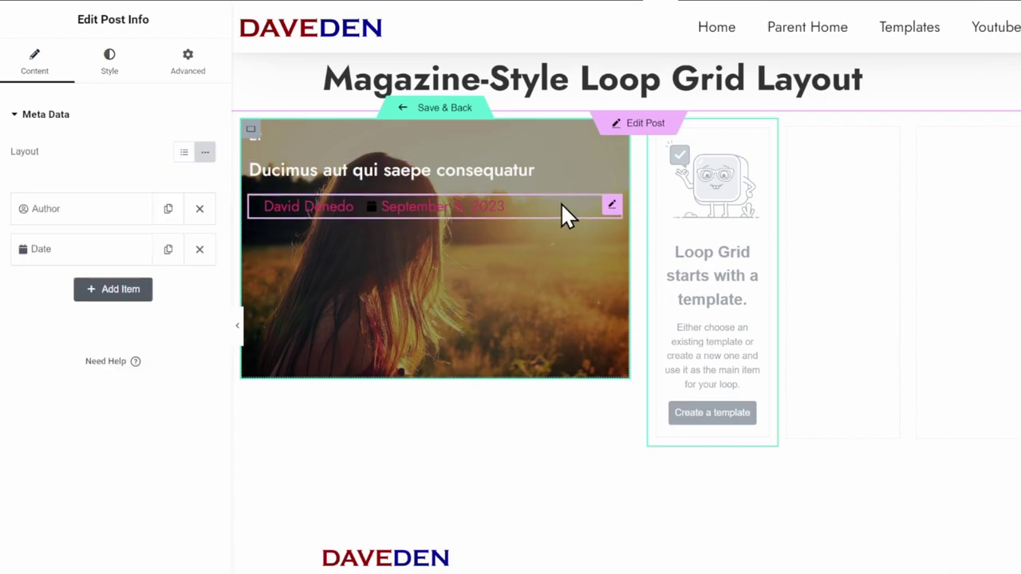
{"action": "left_click", "coordinate": [78, 210]}
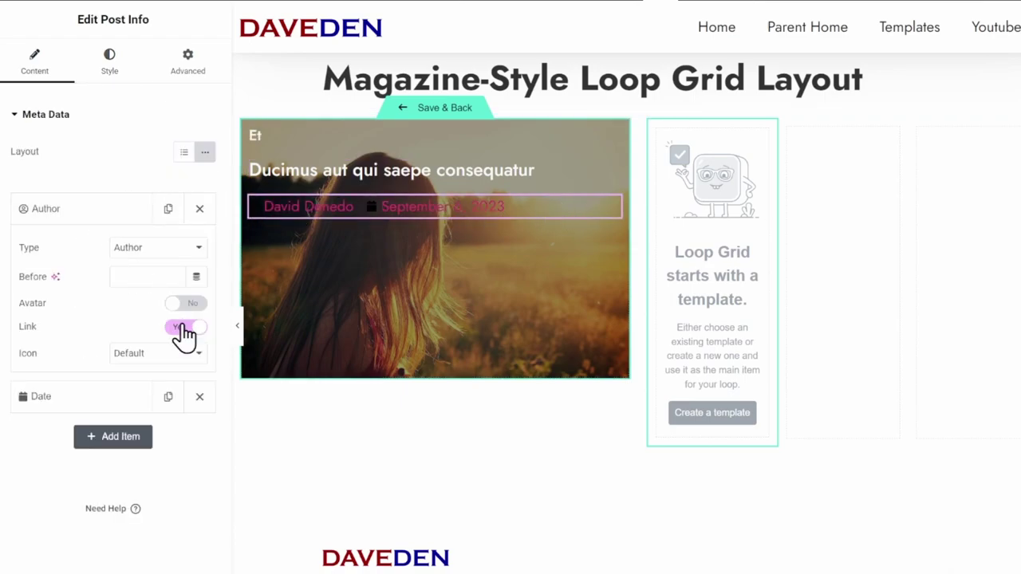
{"action": "left_click", "coordinate": [103, 395]}
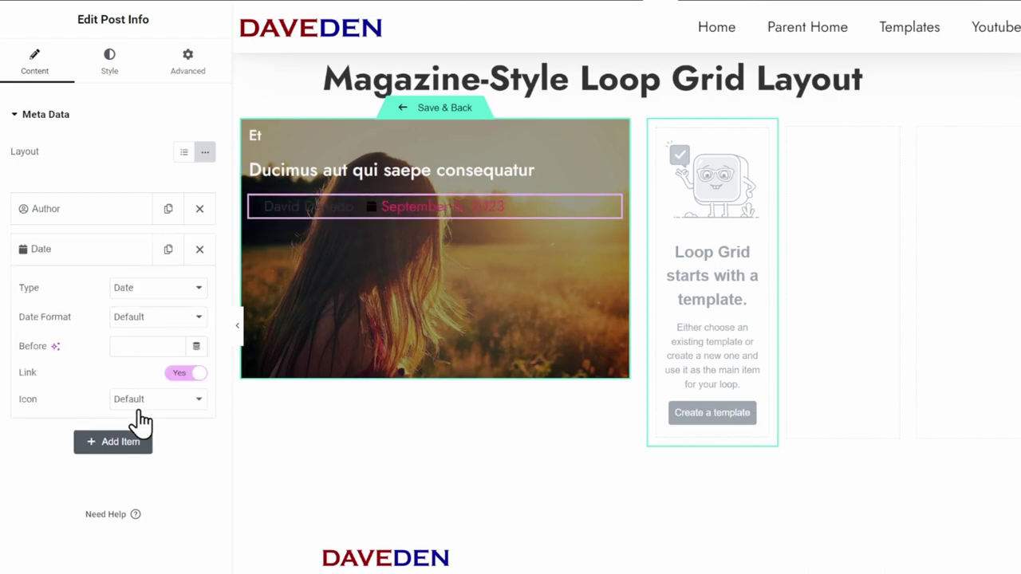
{"action": "left_click", "coordinate": [182, 374]}
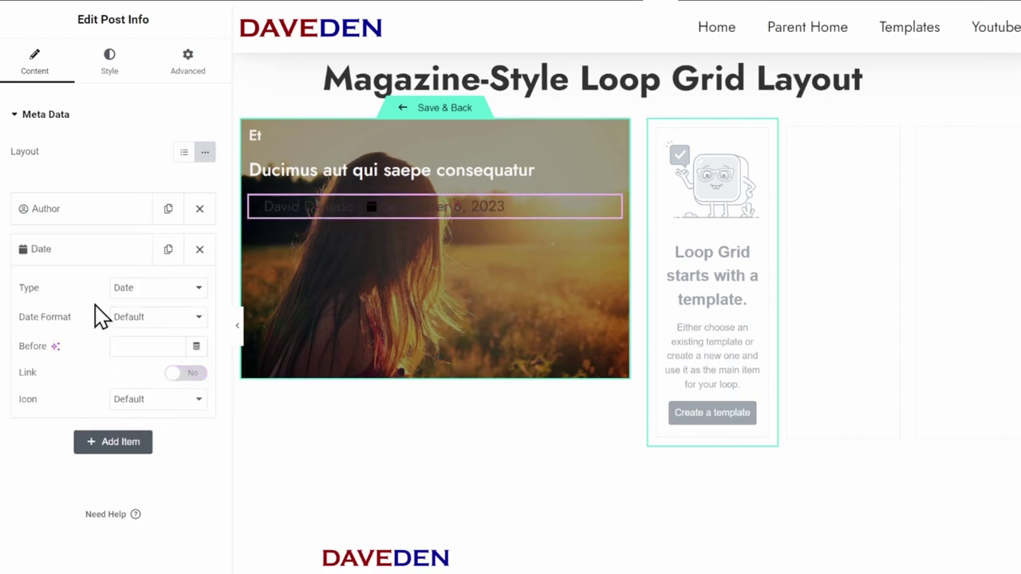
Set the Post Info icon color to the global color Neutral 200
{"action": "left_click", "coordinate": [109, 64]}
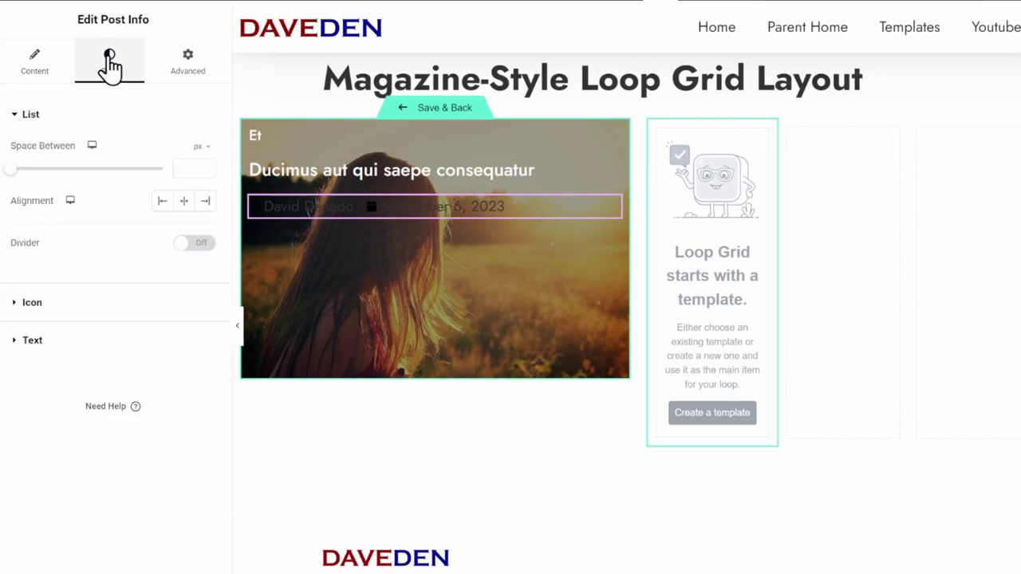
{"action": "left_click", "coordinate": [80, 311]}
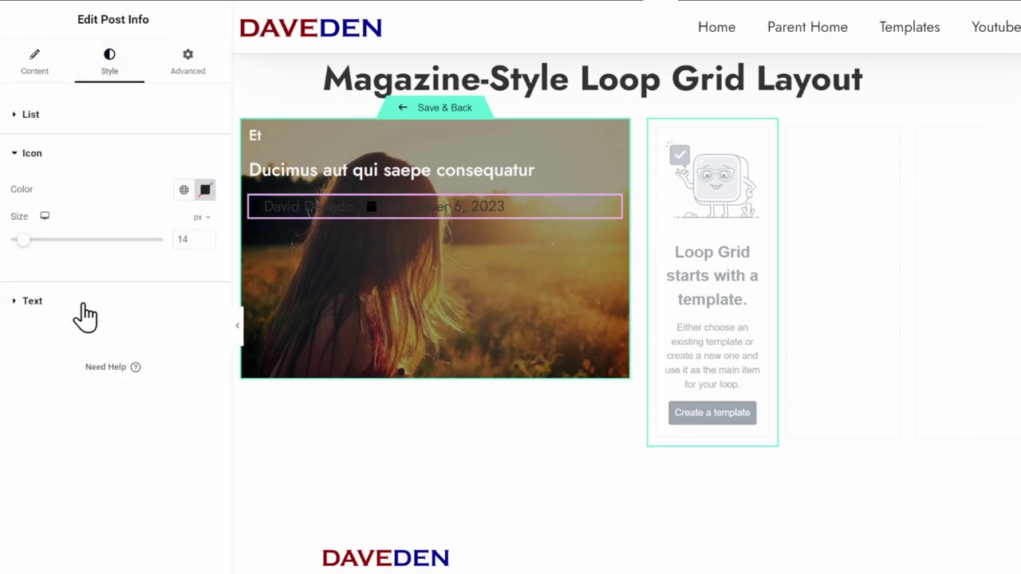
{"action": "left_click", "coordinate": [184, 191]}
{"action": "scroll", "coordinate": [165, 291], "scroll_direction": "down", "scroll_amount": 5}
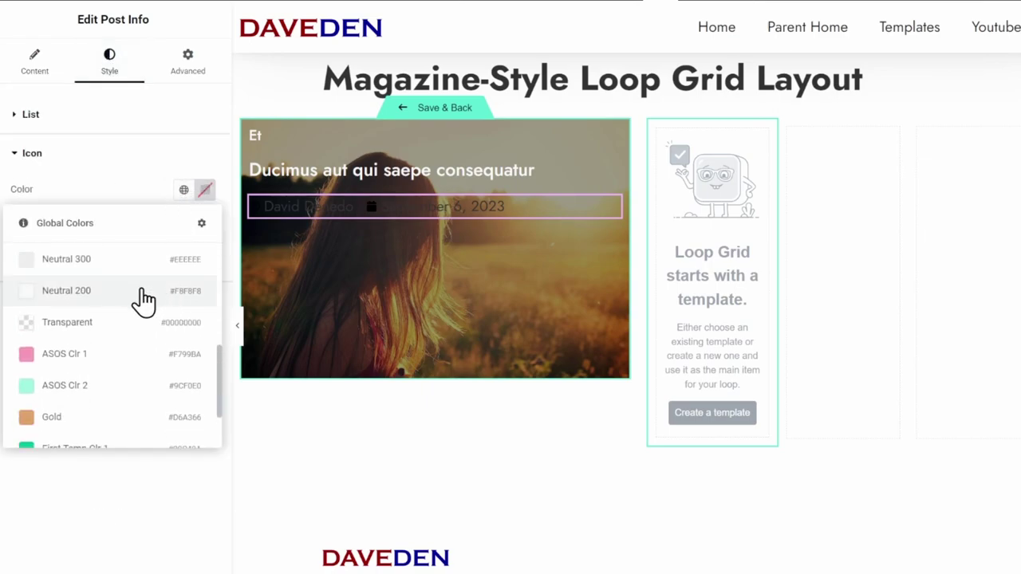
{"action": "left_click", "coordinate": [124, 288]}
Set the Post Info text color to the global color Neutral 200
{"action": "left_click", "coordinate": [64, 307]}
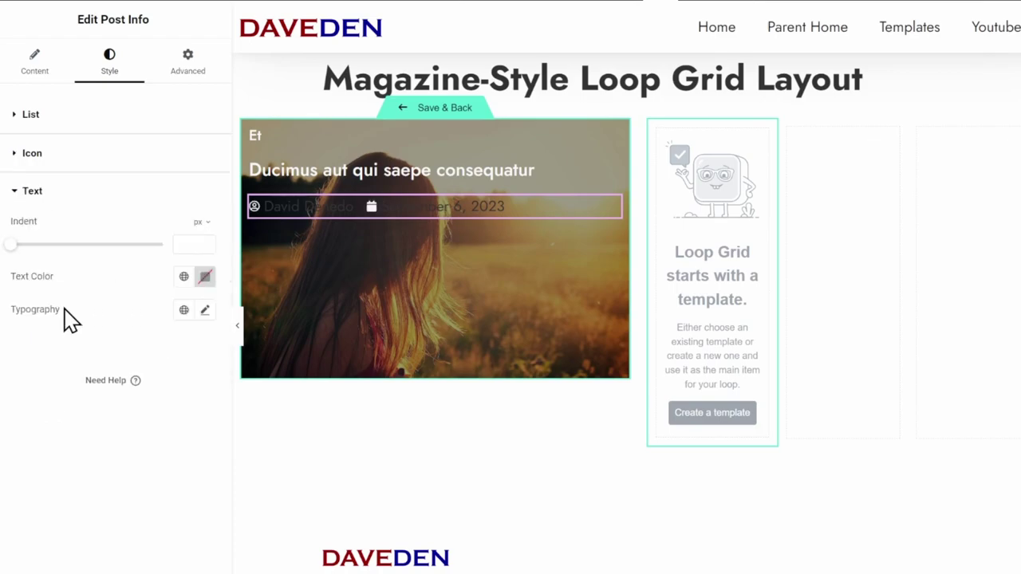
{"action": "left_click", "coordinate": [183, 276]}
{"action": "scroll", "coordinate": [156, 351], "scroll_direction": "down", "scroll_amount": 5}
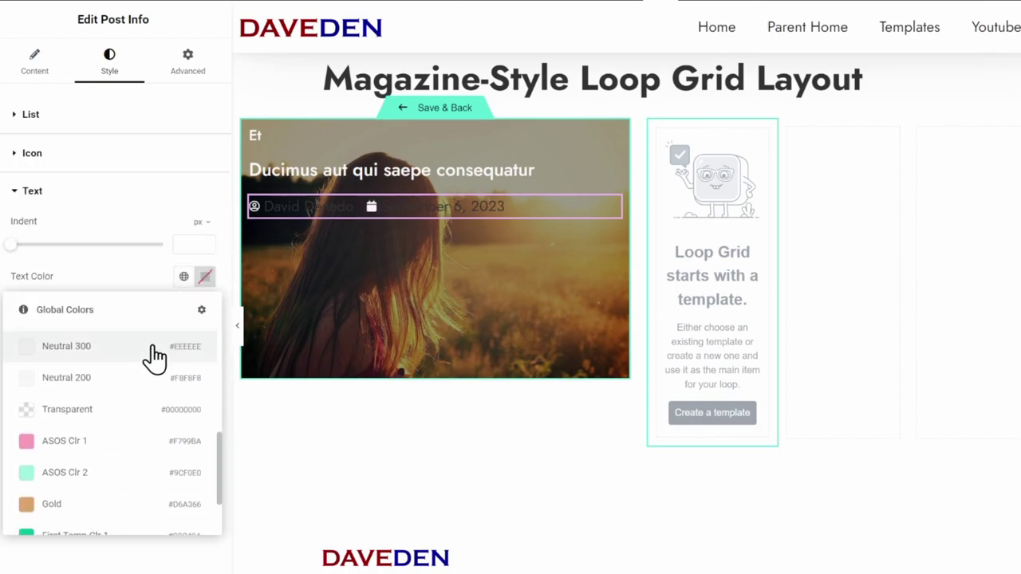
{"action": "left_click", "coordinate": [137, 386]}
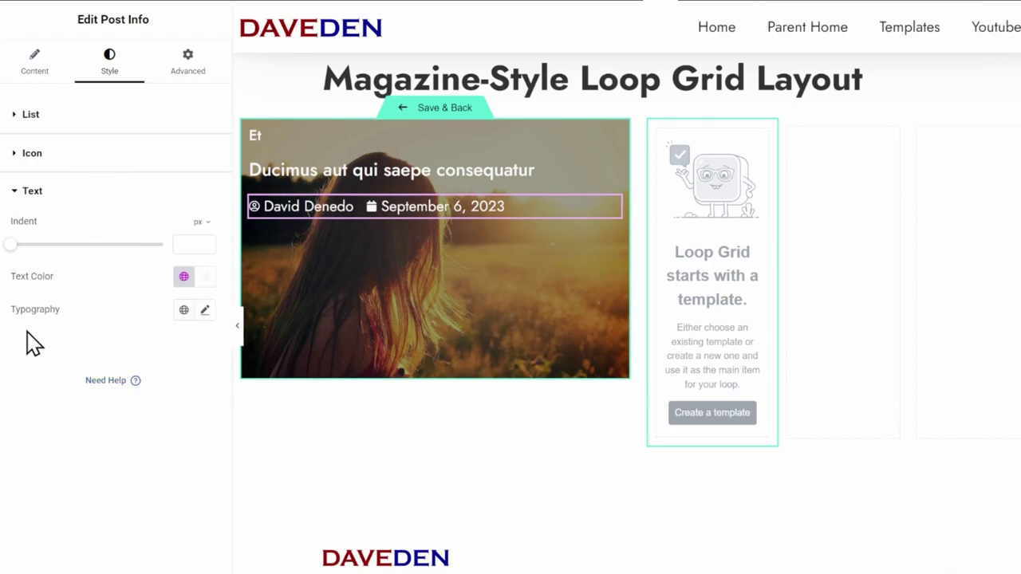
Give the Post Info text a custom font size of var(--dd-fs-base)
{"action": "left_click", "coordinate": [205, 310]}
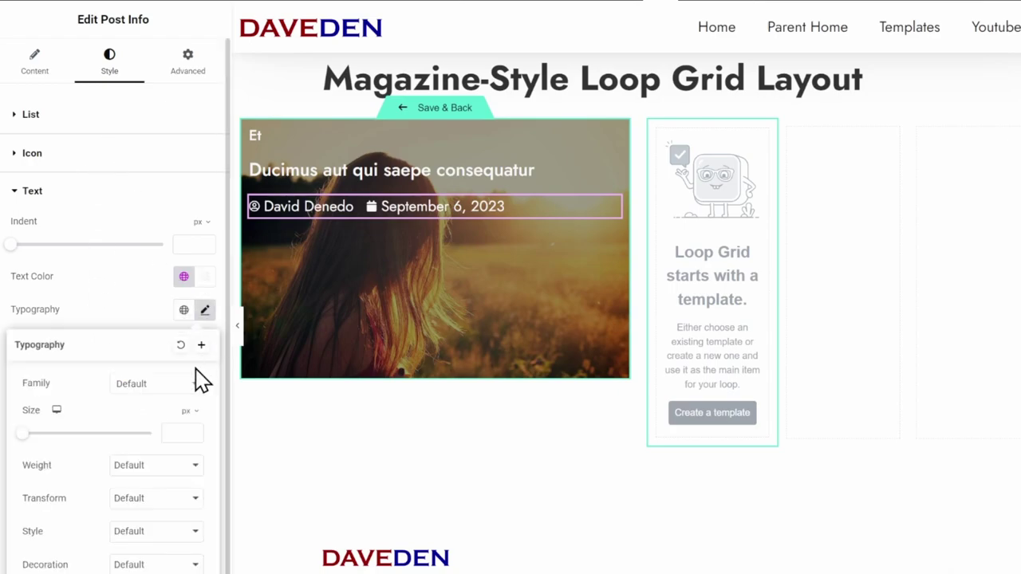
{"action": "left_click", "coordinate": [190, 411]}
{"action": "left_click", "coordinate": [191, 500]}
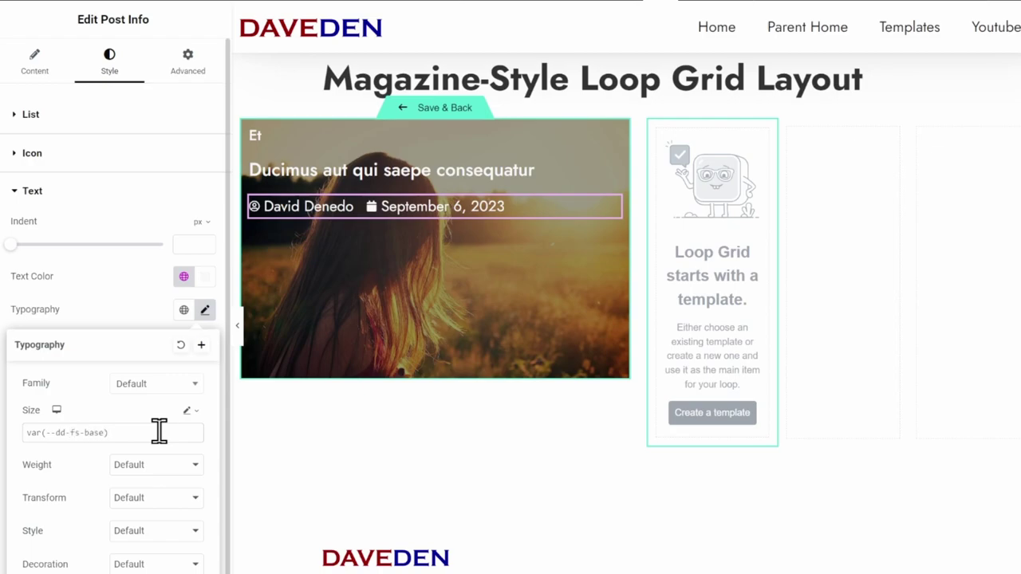
Change the Post Title's font size to var(--dd-fs-lg)
{"action": "left_click", "coordinate": [294, 168]}
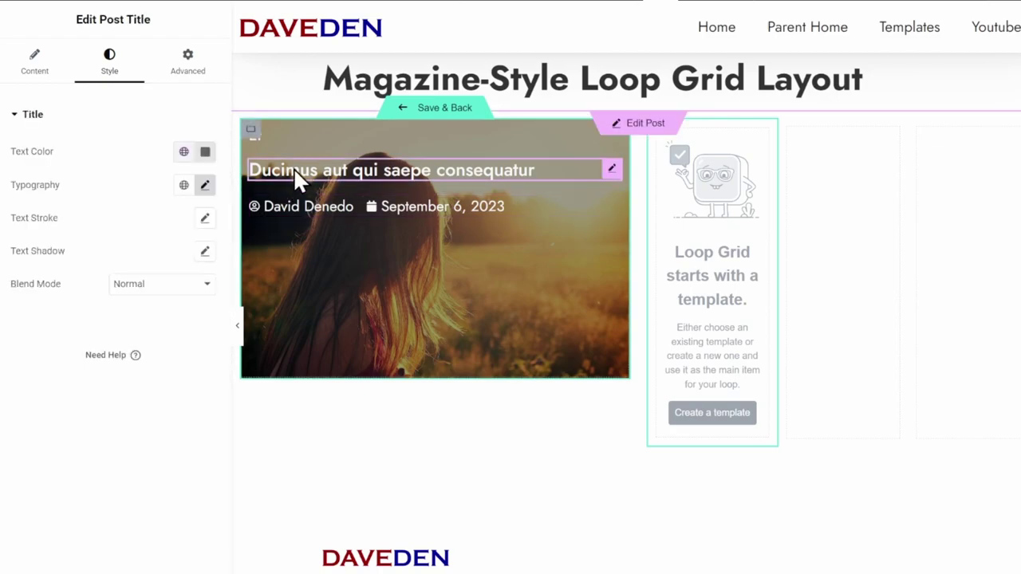
{"action": "left_click", "coordinate": [206, 186]}
{"action": "double_click", "coordinate": [88, 307]}
{"action": "type", "text": "lg"}
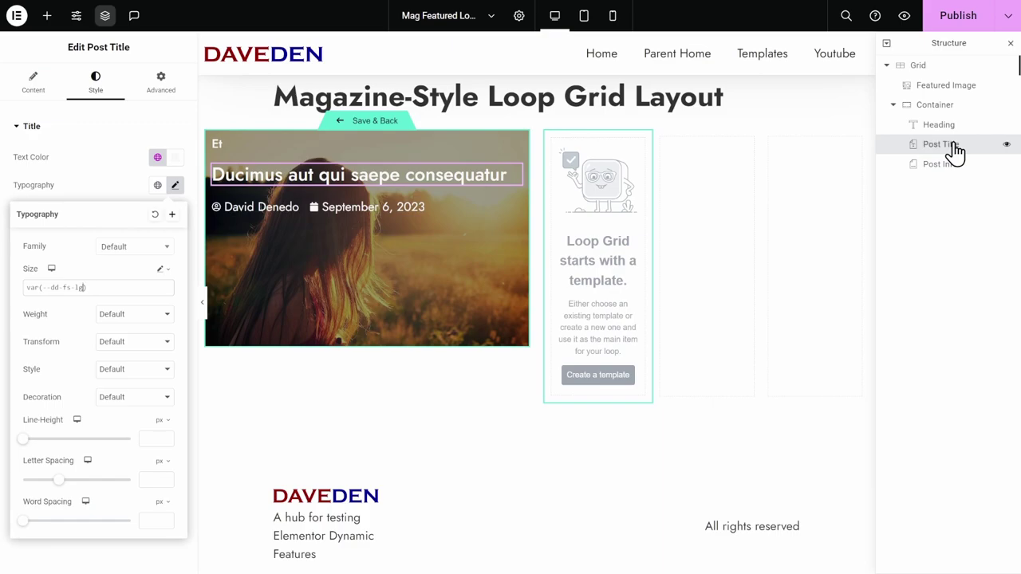
Move the Post Title above the Heading in the structure, and set the Heading's flex order to display first
{"action": "left_click_drag", "start_coordinate": [952, 152], "coordinate": [956, 130]}
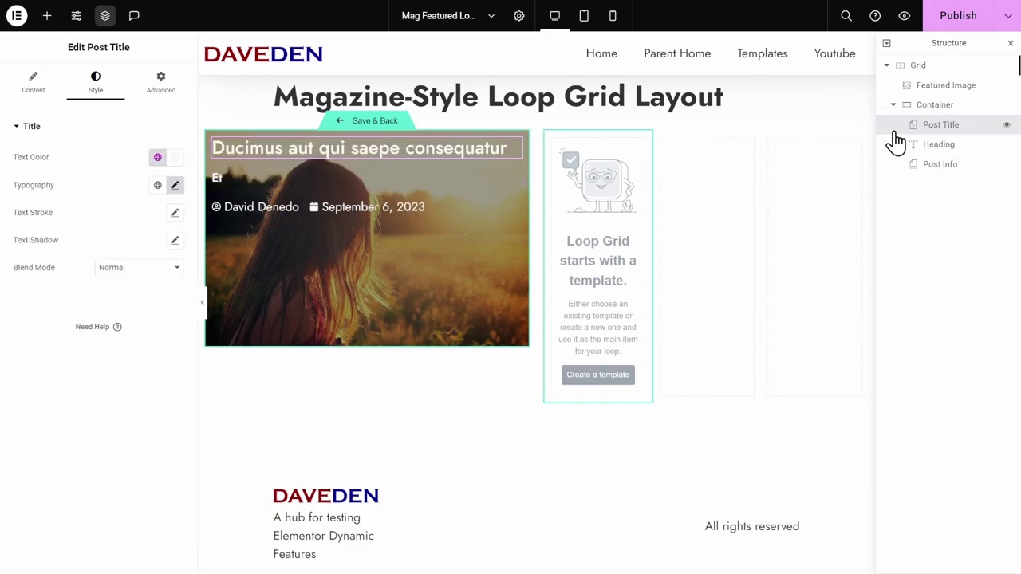
{"action": "left_click", "coordinate": [941, 147]}
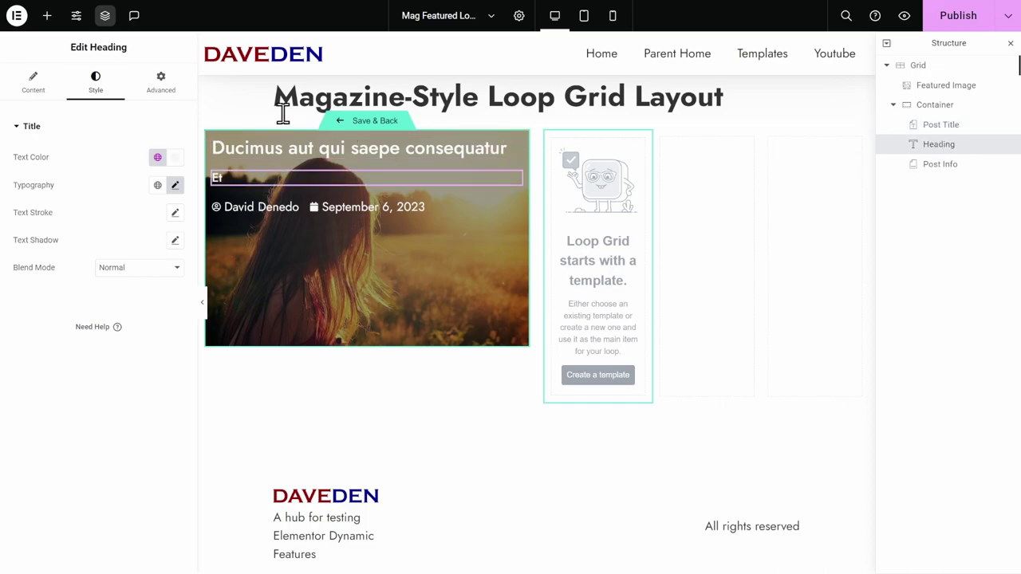
{"action": "left_click", "coordinate": [181, 90]}
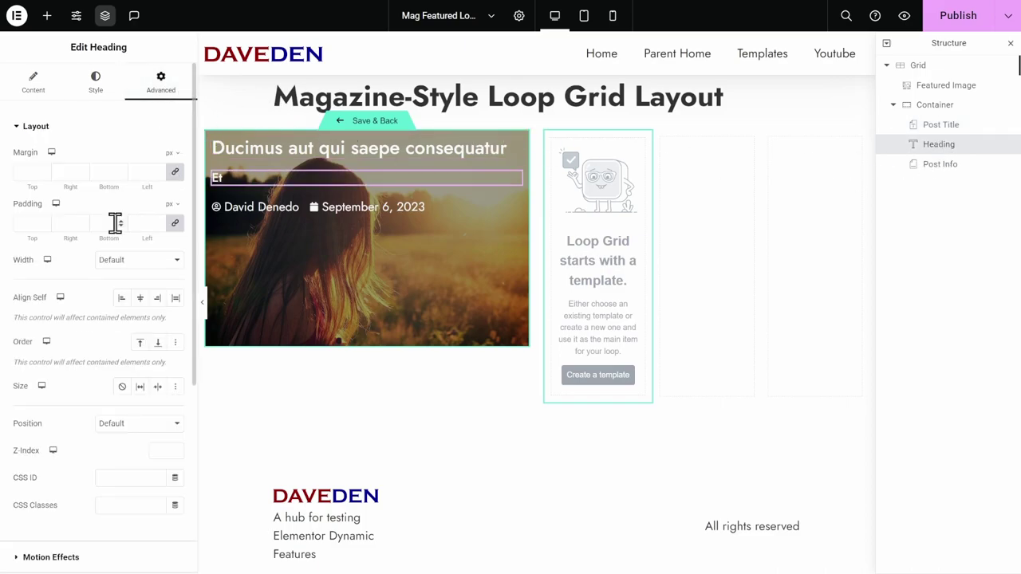
{"action": "left_click", "coordinate": [139, 344]}
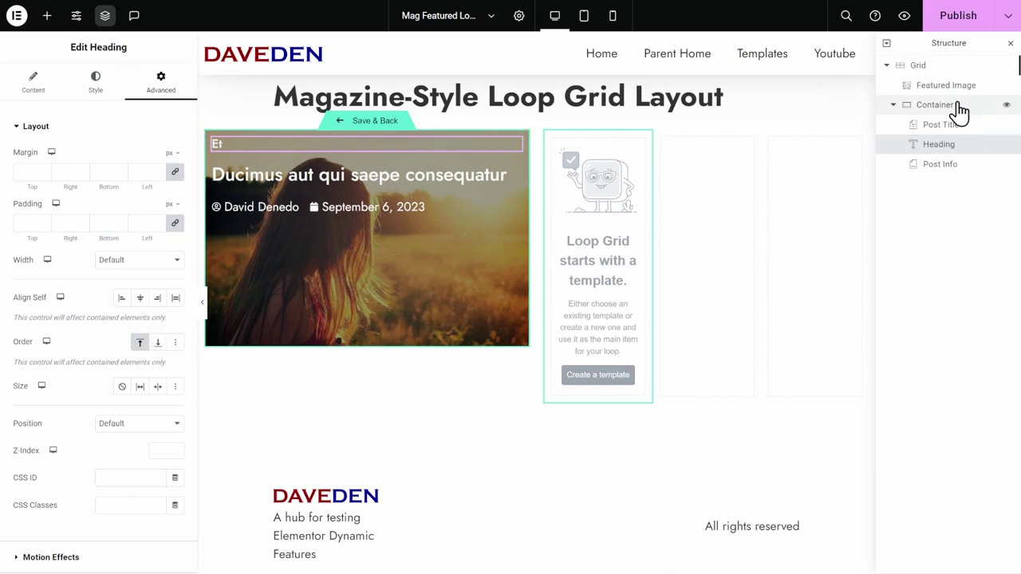
Move the inner text container above the Featured Image in the outer grid's structure
{"action": "left_click_drag", "start_coordinate": [957, 111], "coordinate": [960, 95]}
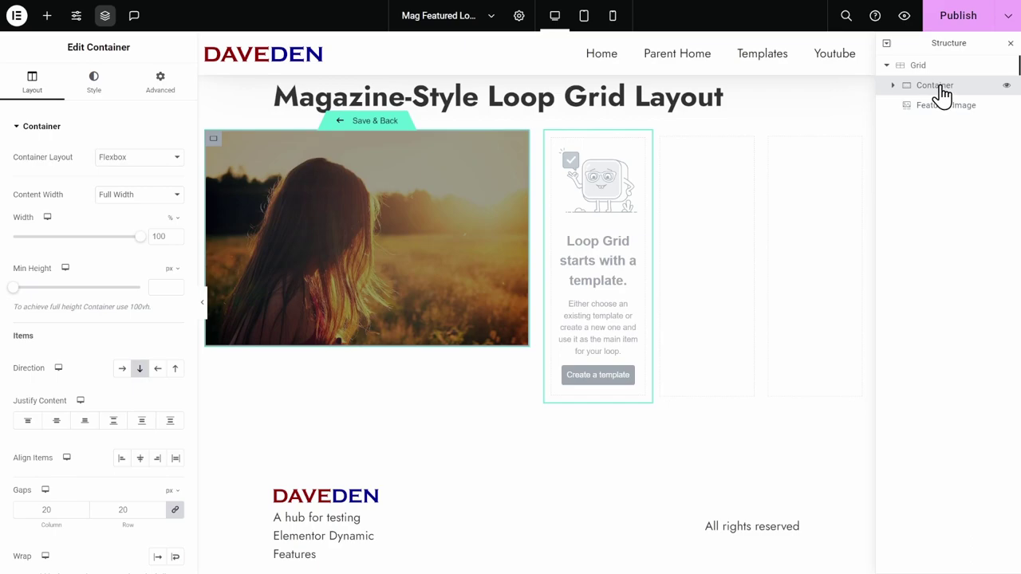
Set the inner text container's z-index to 1
{"action": "left_click", "coordinate": [156, 94]}
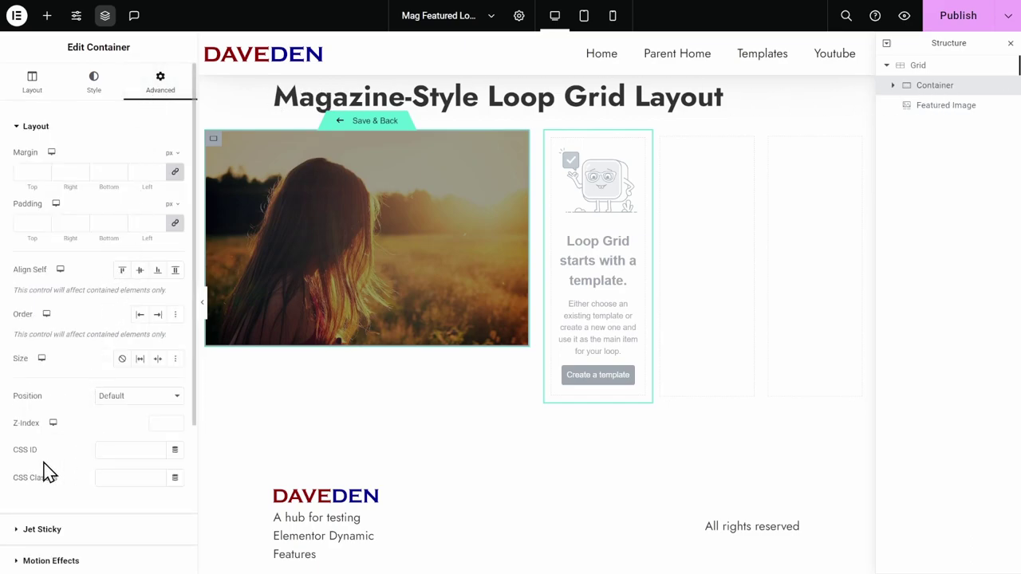
{"action": "left_click", "coordinate": [164, 426]}
{"action": "type", "text": "1"}
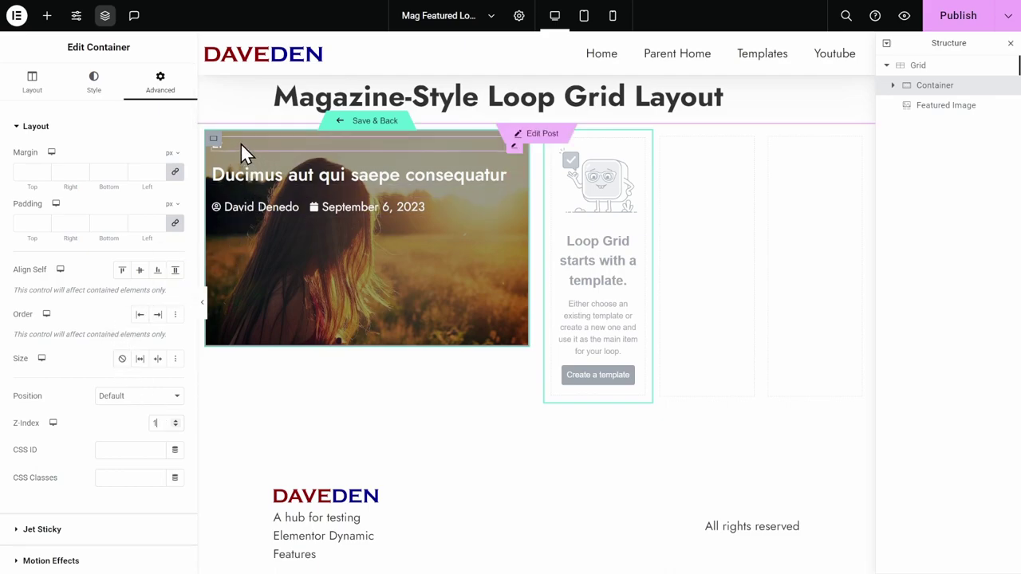
Add custom CSS to the Post Title that gives its selector "margin-top: auto;"
{"action": "left_click", "coordinate": [267, 184]}
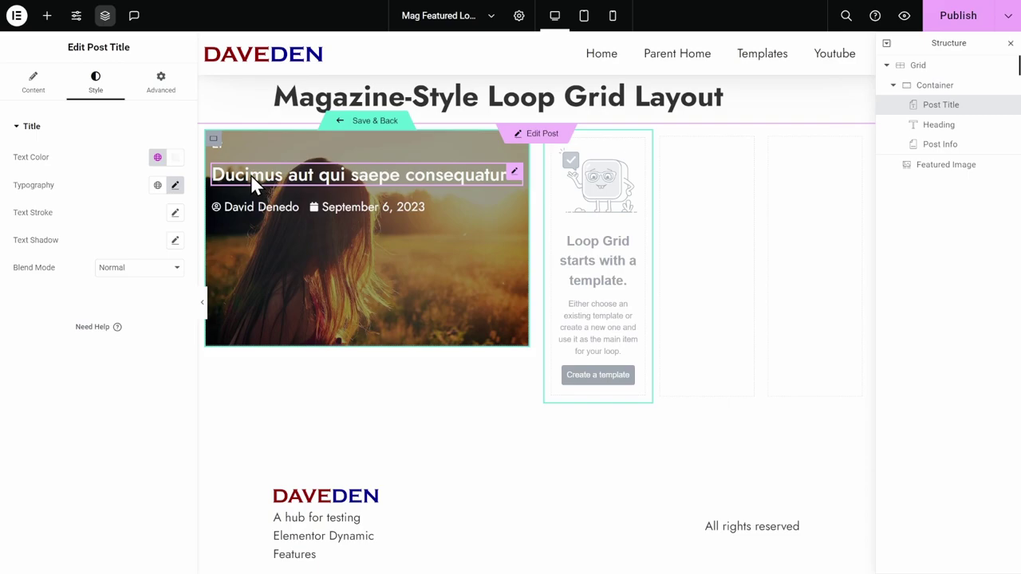
{"action": "left_click", "coordinate": [149, 89]}
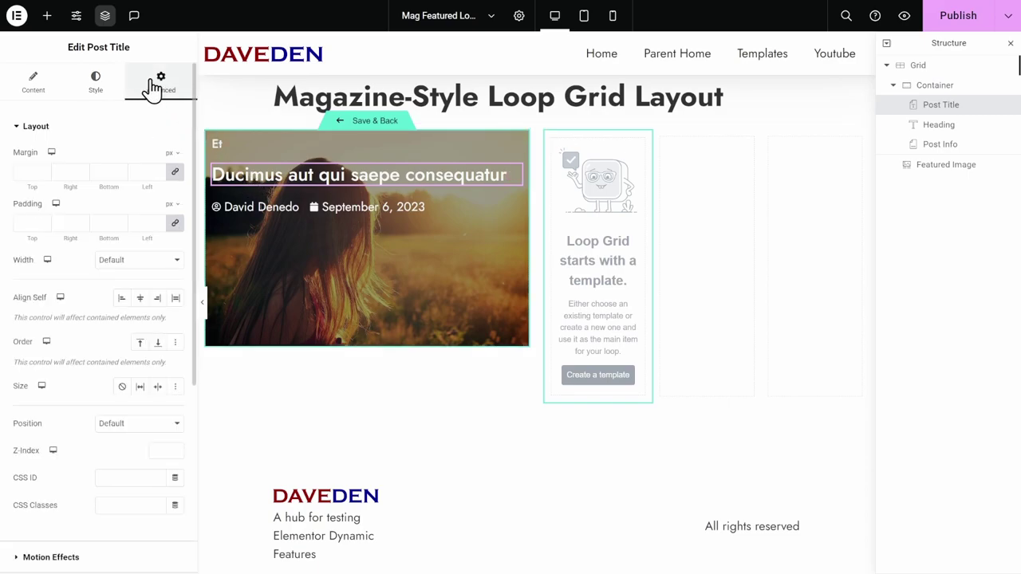
{"action": "scroll", "coordinate": [130, 293], "scroll_direction": "down", "scroll_amount": 4}
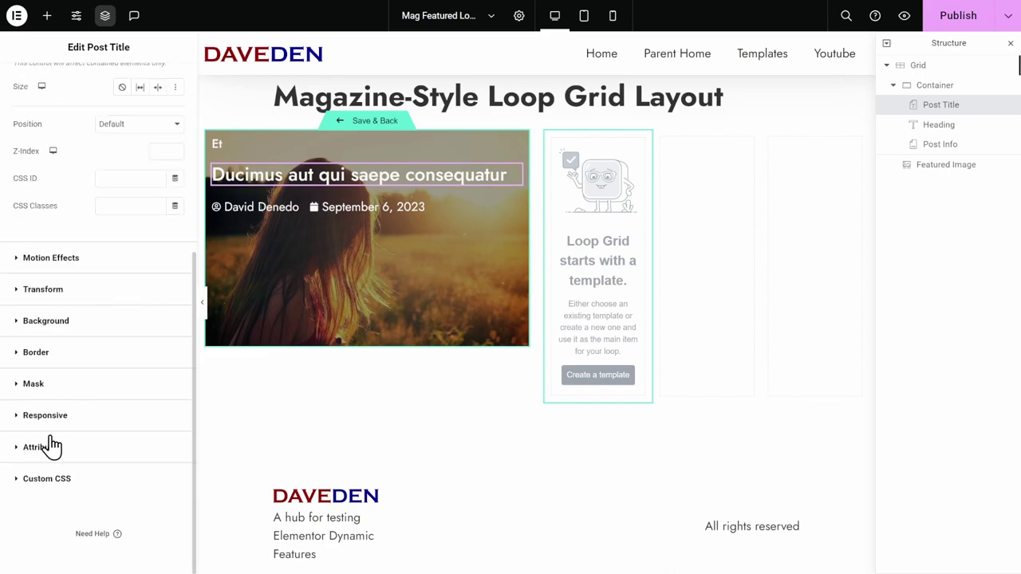
{"action": "left_click", "coordinate": [71, 482]}
{"action": "left_click", "coordinate": [90, 474]}
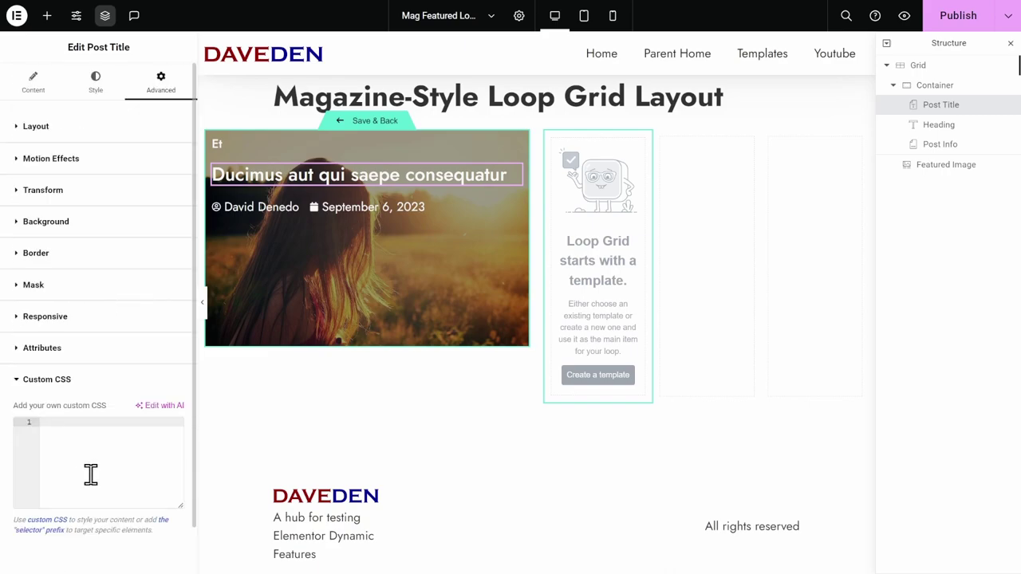
{"action": "type", "text": "see"}
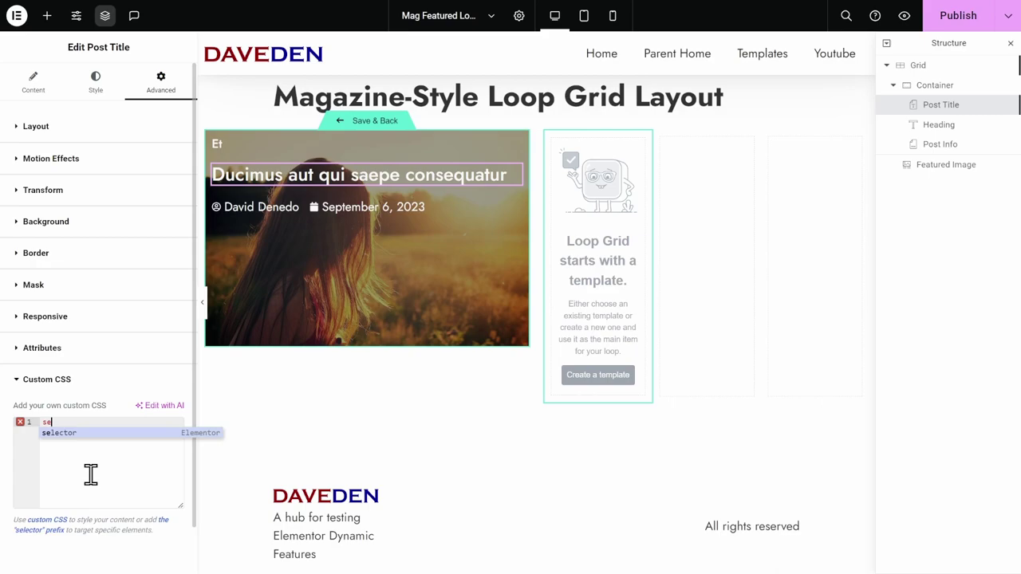
{"action": "key", "text": "Tab"}
{"action": "type", "text": "{"}
{"action": "key", "text": "Return"}
{"action": "type", "text": "m"}
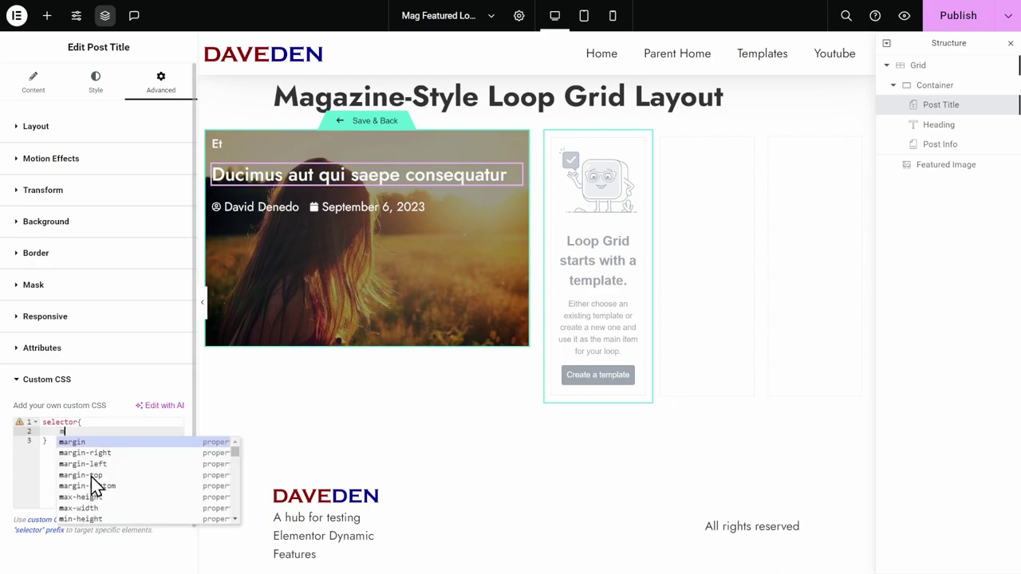
{"action": "type", "text": "argin-top: auto;"}
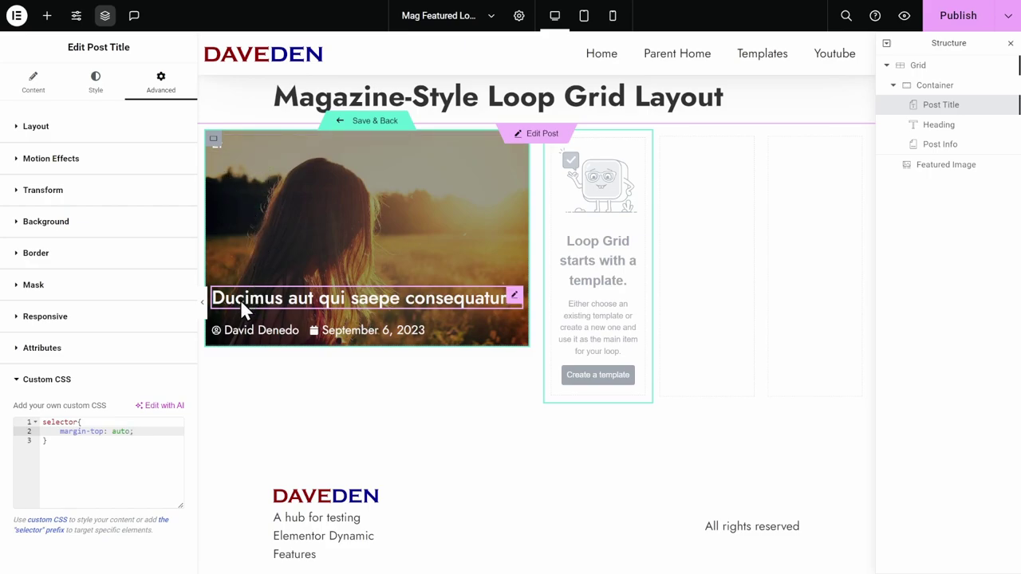
Switch the Post Title's margin unit to custom
{"action": "left_click", "coordinate": [47, 128]}
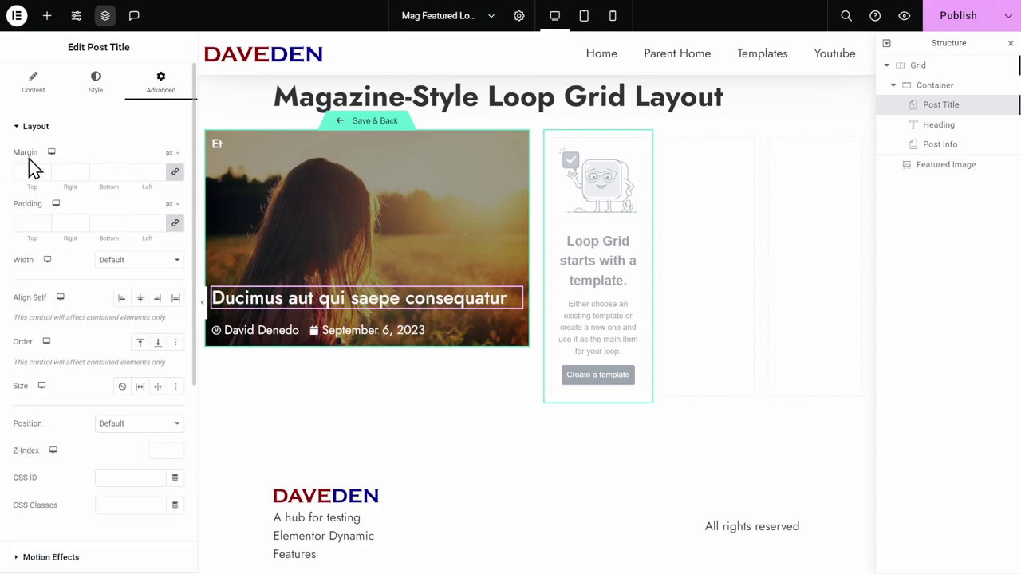
{"action": "left_click", "coordinate": [169, 153]}
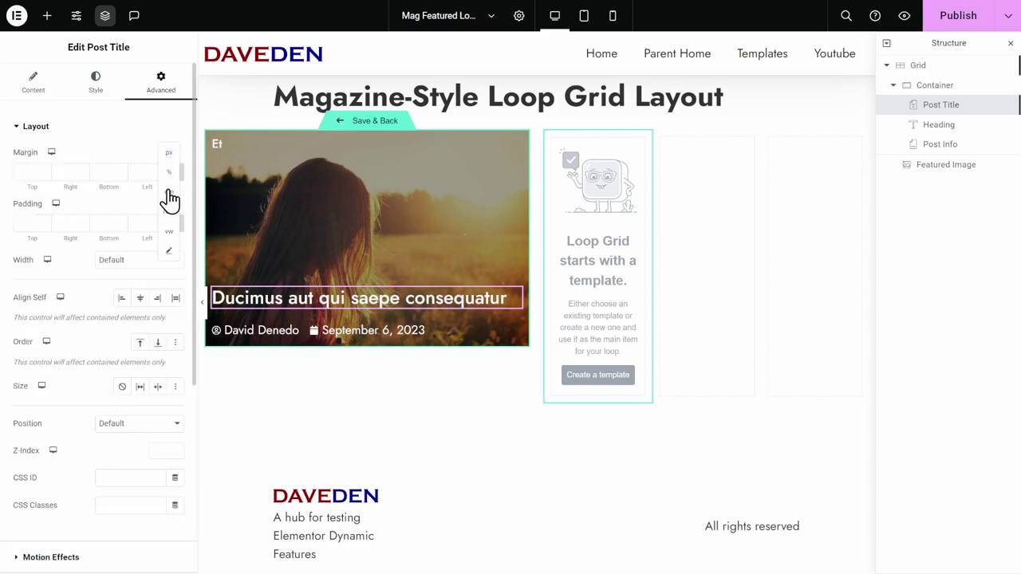
{"action": "left_click", "coordinate": [168, 257]}
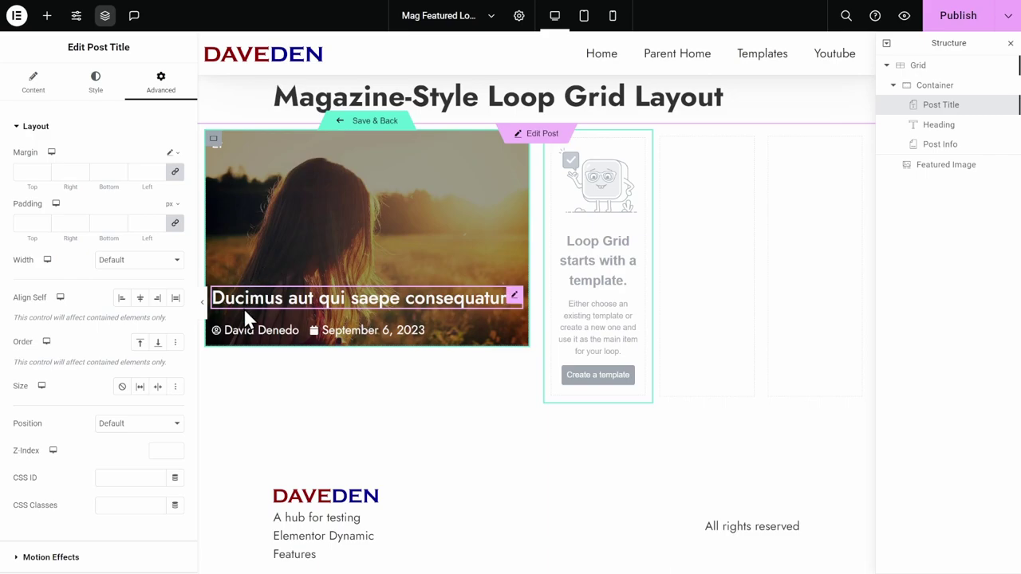
Set the inner text container's column and row gaps to 8 px
{"action": "left_click", "coordinate": [227, 198]}
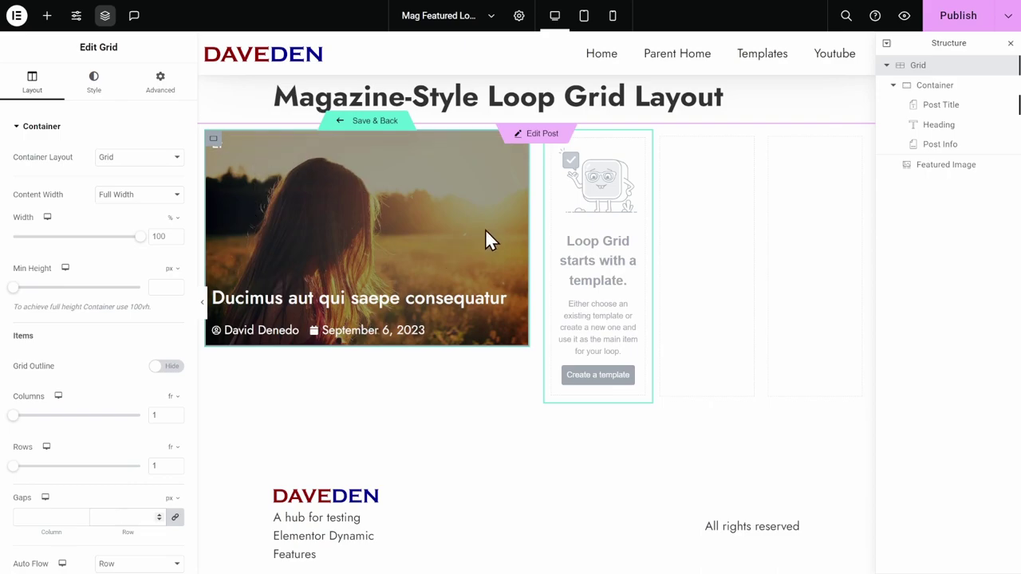
{"action": "left_click", "coordinate": [933, 87]}
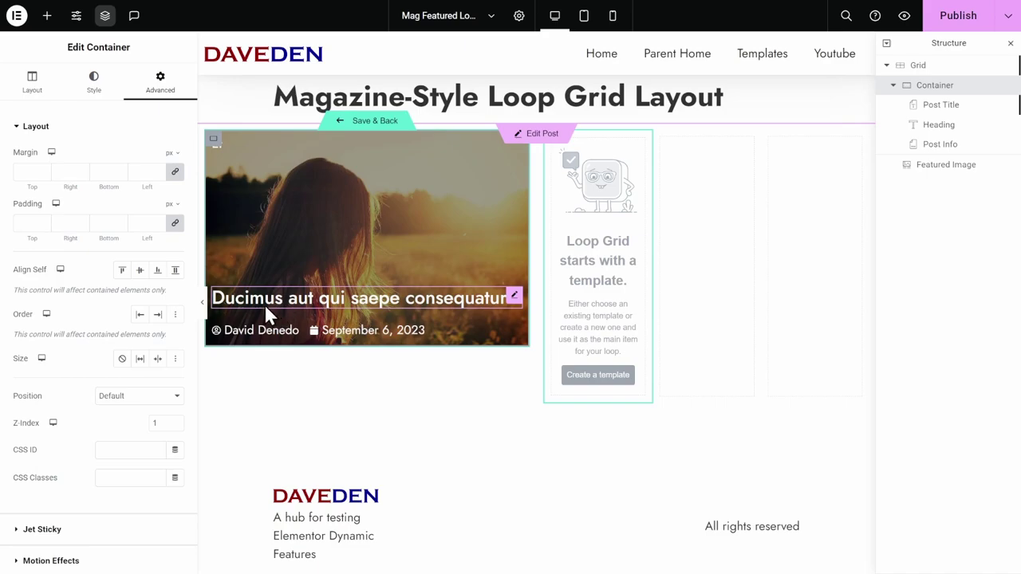
{"action": "left_click", "coordinate": [36, 94]}
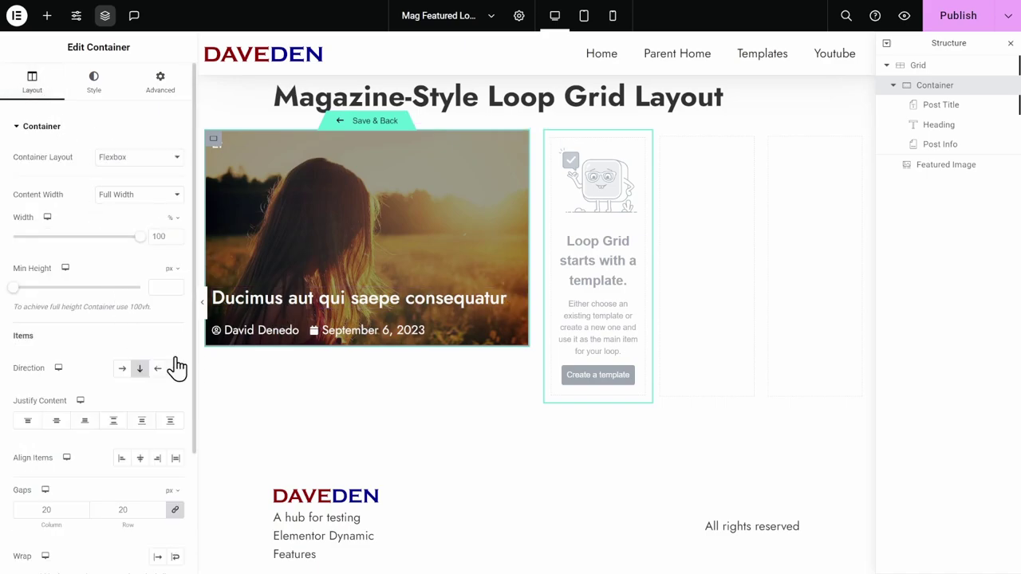
{"action": "scroll", "coordinate": [147, 391], "scroll_direction": "down", "scroll_amount": 3}
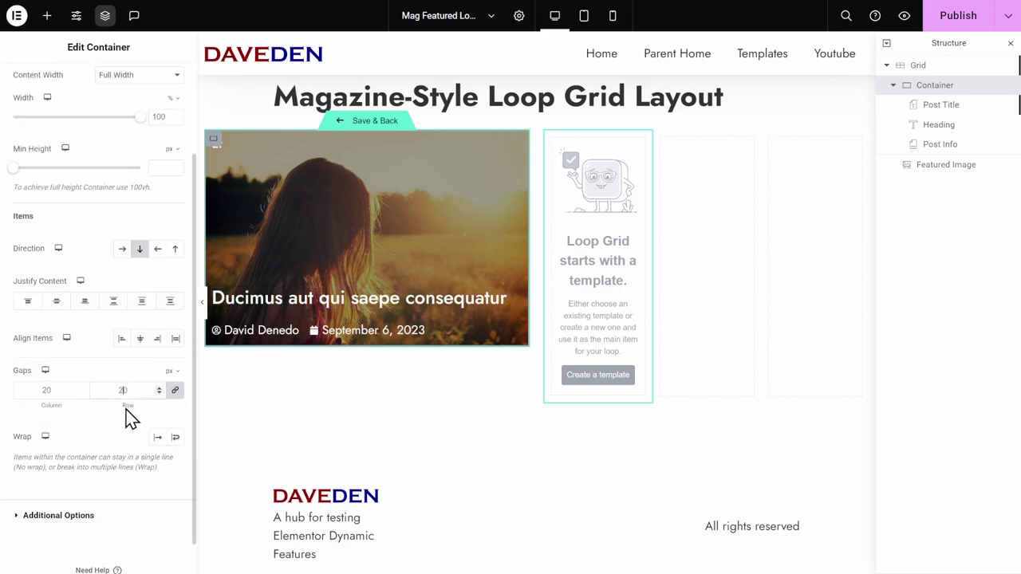
{"action": "left_click", "coordinate": [175, 438]}
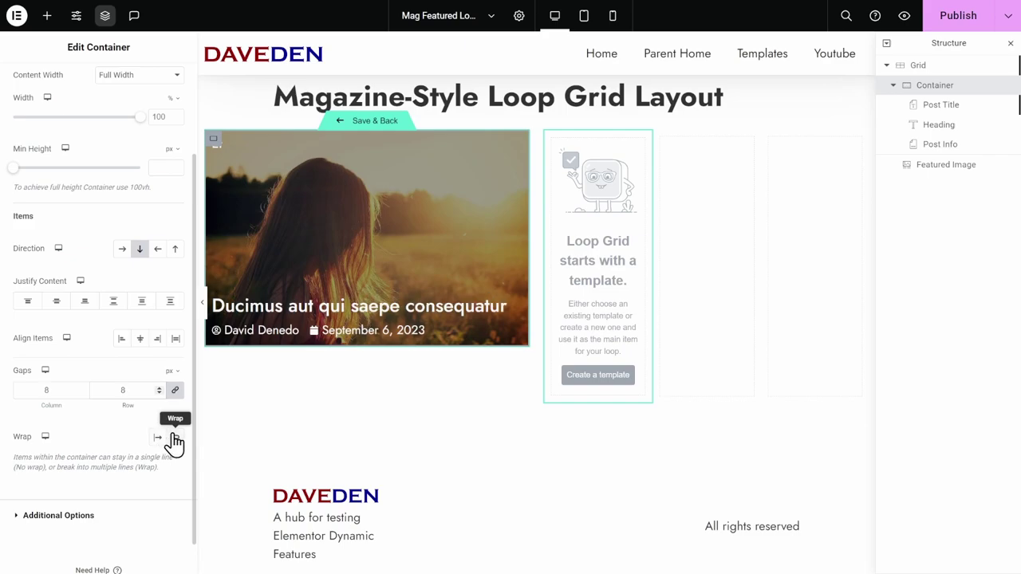
{"action": "scroll", "coordinate": [164, 239], "scroll_direction": "up", "scroll_amount": 3}
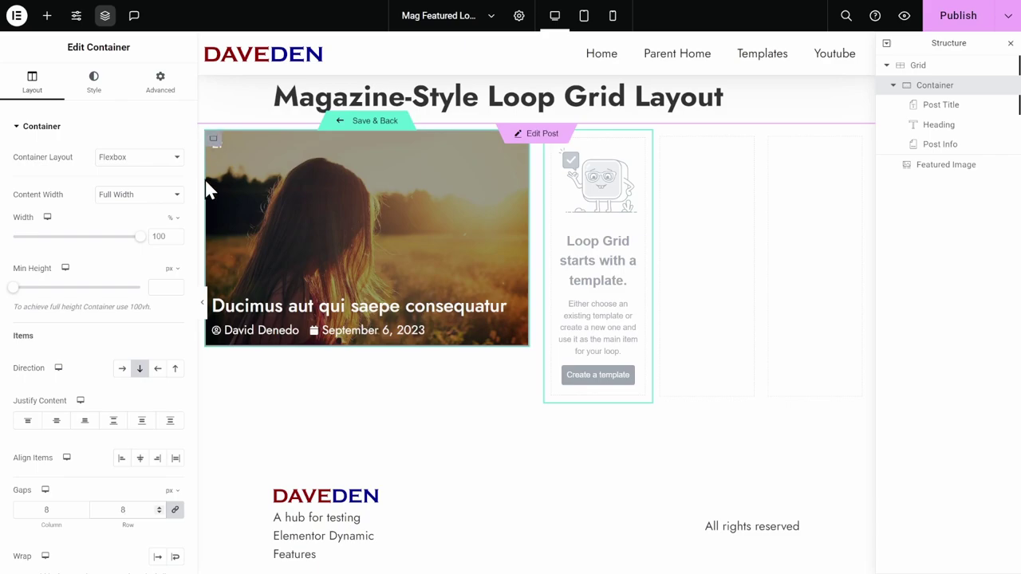
Give the inner text container 1 em of padding on all sides
{"action": "left_click", "coordinate": [164, 90]}
{"action": "left_click", "coordinate": [149, 218]}
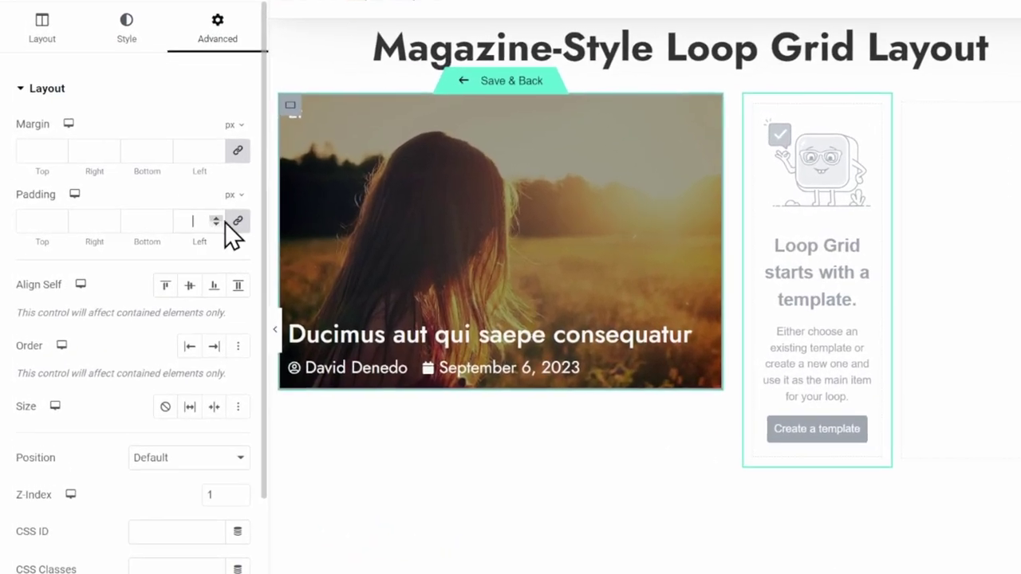
{"action": "mouse_move", "coordinate": [250, 209]}
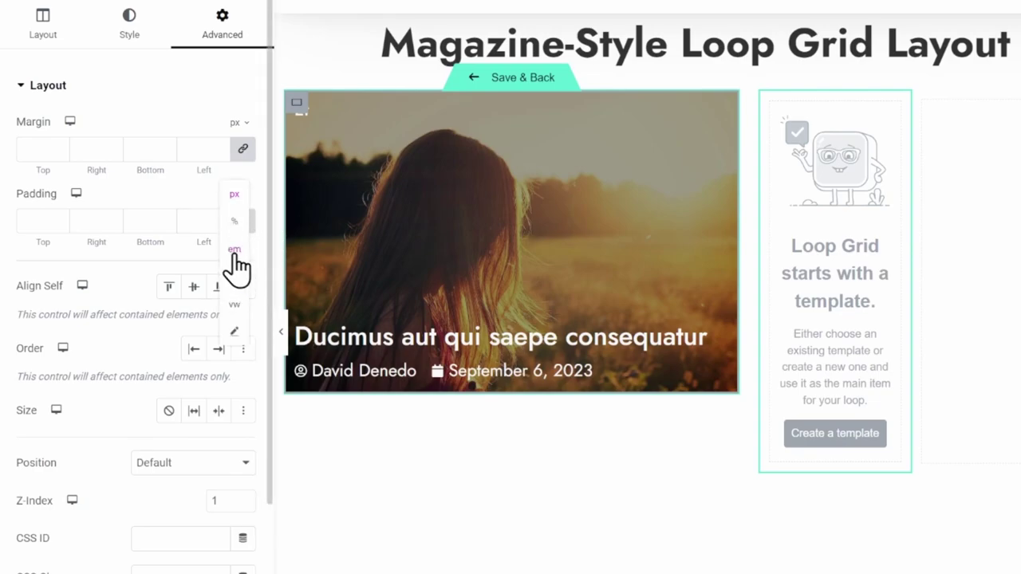
{"action": "left_click", "coordinate": [236, 254]}
{"action": "left_click", "coordinate": [212, 221]}
{"action": "type", "text": "1"}
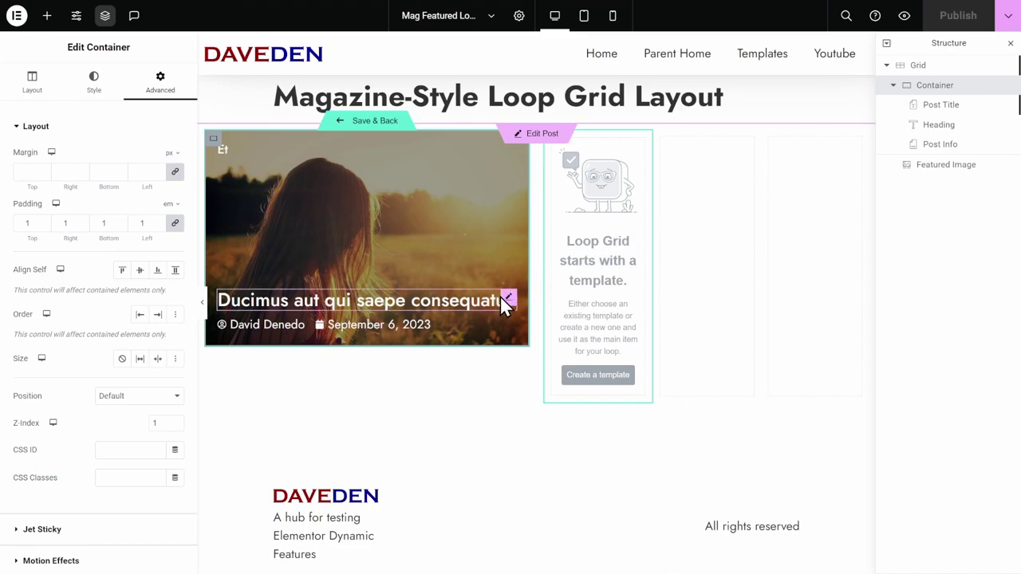
Link the Post Title to the dynamic Post URL
{"action": "left_click", "coordinate": [508, 302]}
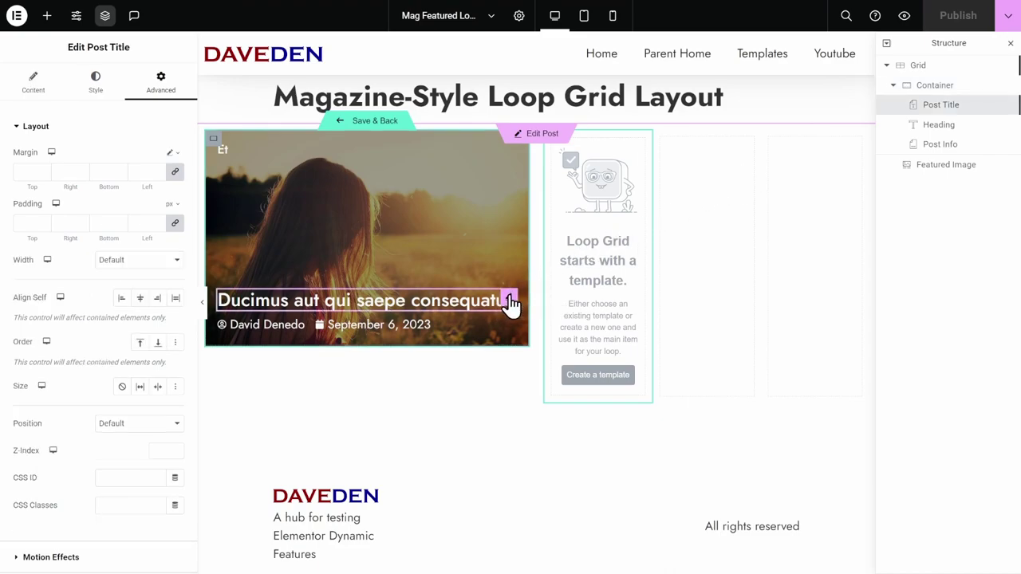
{"action": "left_click", "coordinate": [31, 88]}
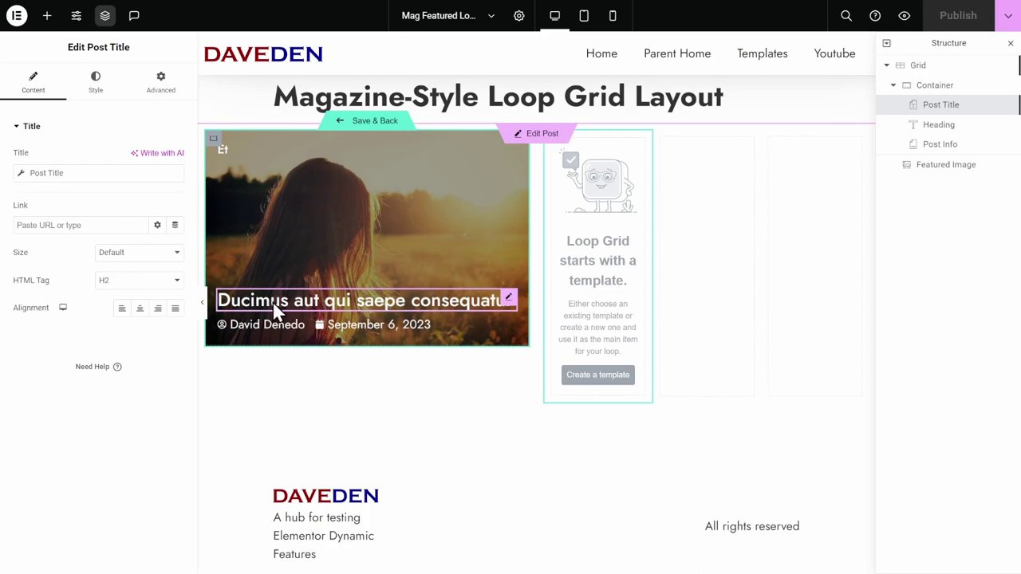
{"action": "left_click", "coordinate": [175, 236]}
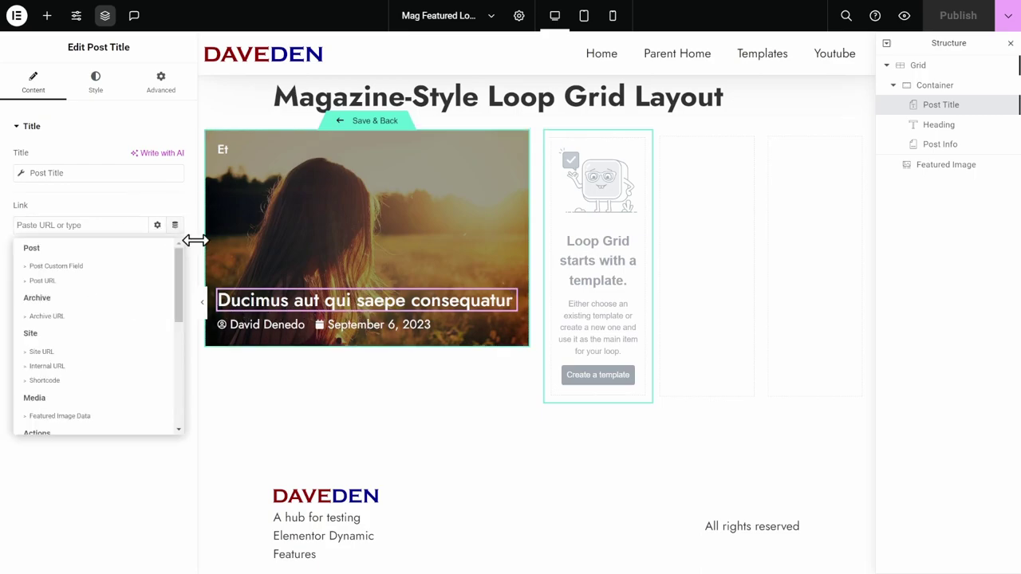
{"action": "left_click", "coordinate": [100, 284]}
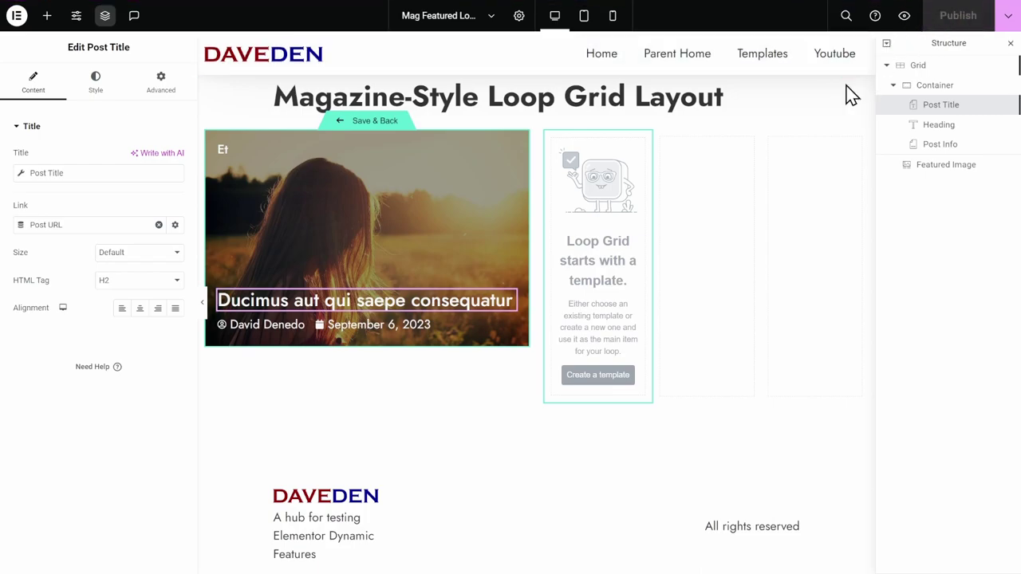
Save the loop template, return to the page and open the first Loop Grid's settings from the structure
{"action": "left_click", "coordinate": [378, 123]}
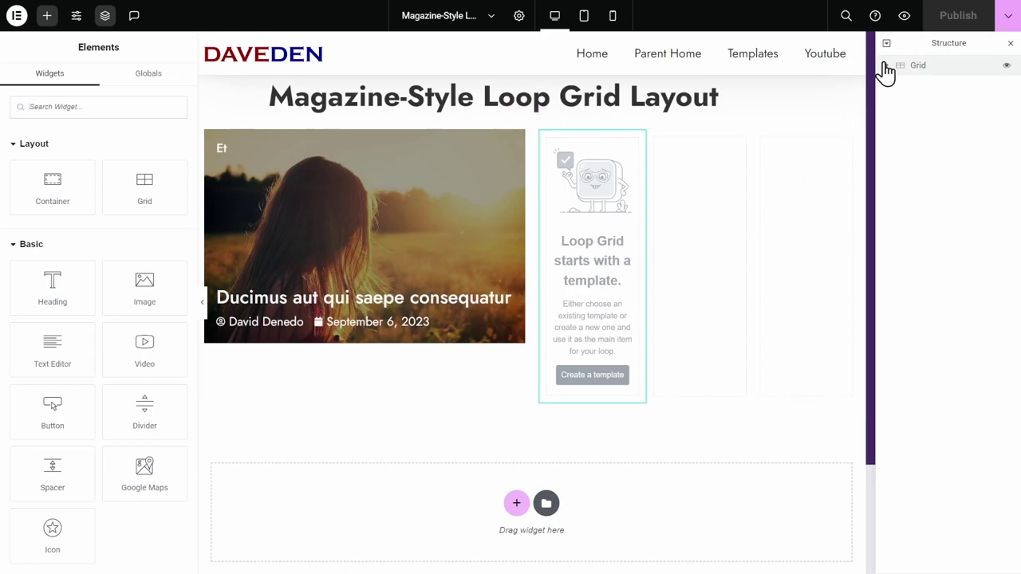
{"action": "left_click", "coordinate": [885, 67]}
{"action": "left_click", "coordinate": [923, 86]}
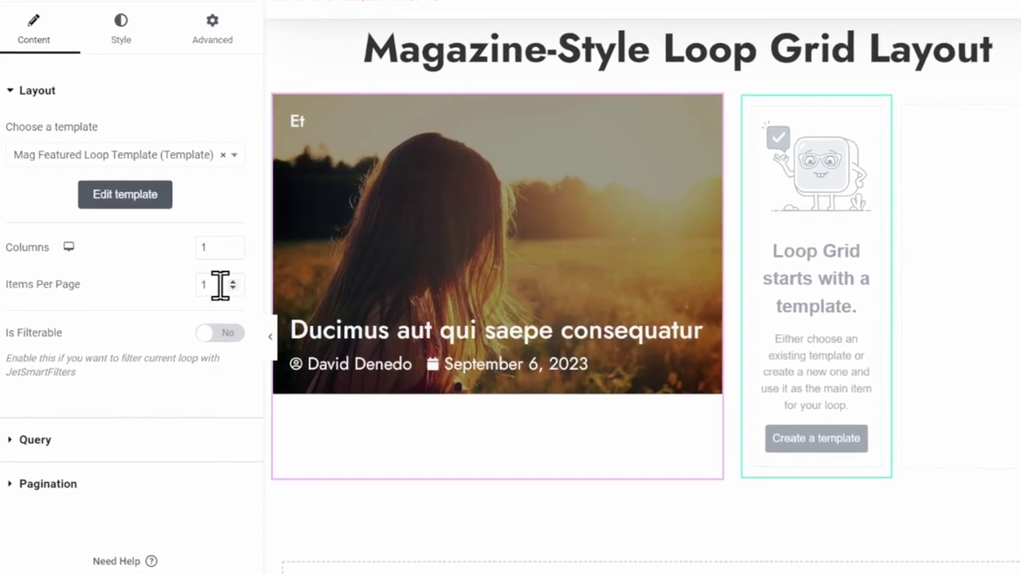
Try two columns, two items per page and equal height on the featured Loop Grid, and restore one column and one item
{"action": "left_click", "coordinate": [233, 282]}
{"action": "left_click", "coordinate": [232, 244]}
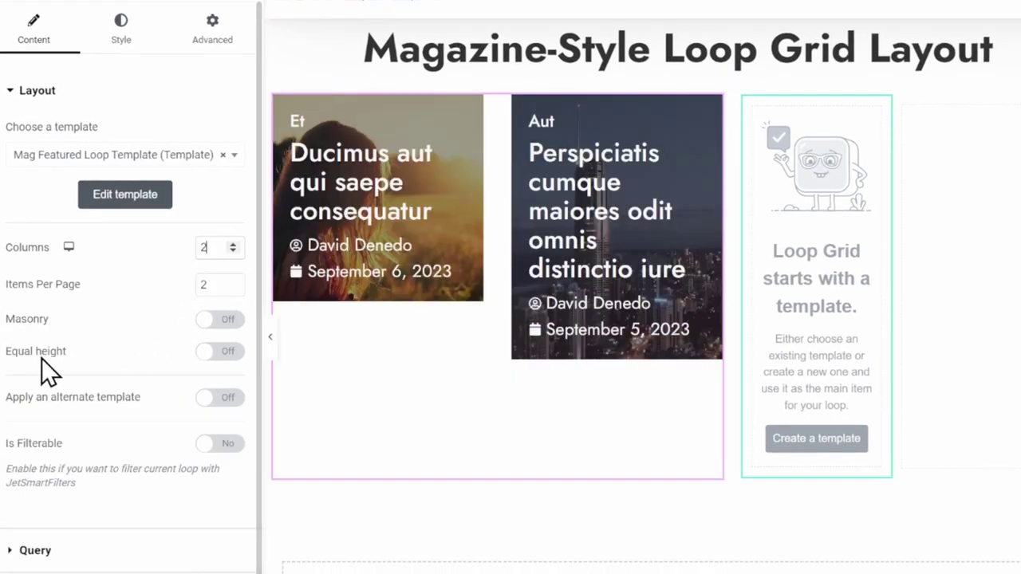
{"action": "left_click", "coordinate": [220, 351]}
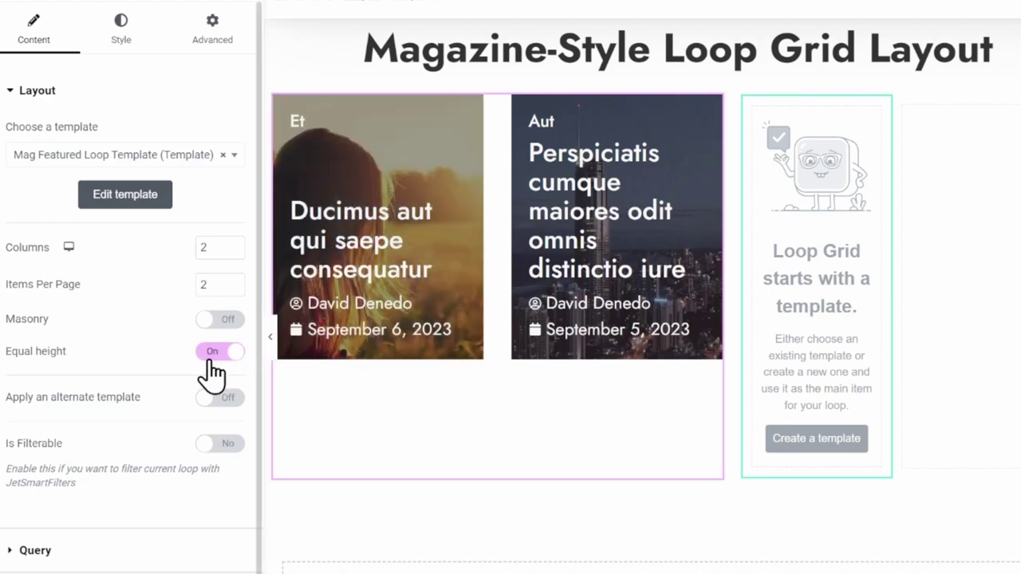
{"action": "left_click", "coordinate": [232, 287]}
{"action": "left_click", "coordinate": [229, 251]}
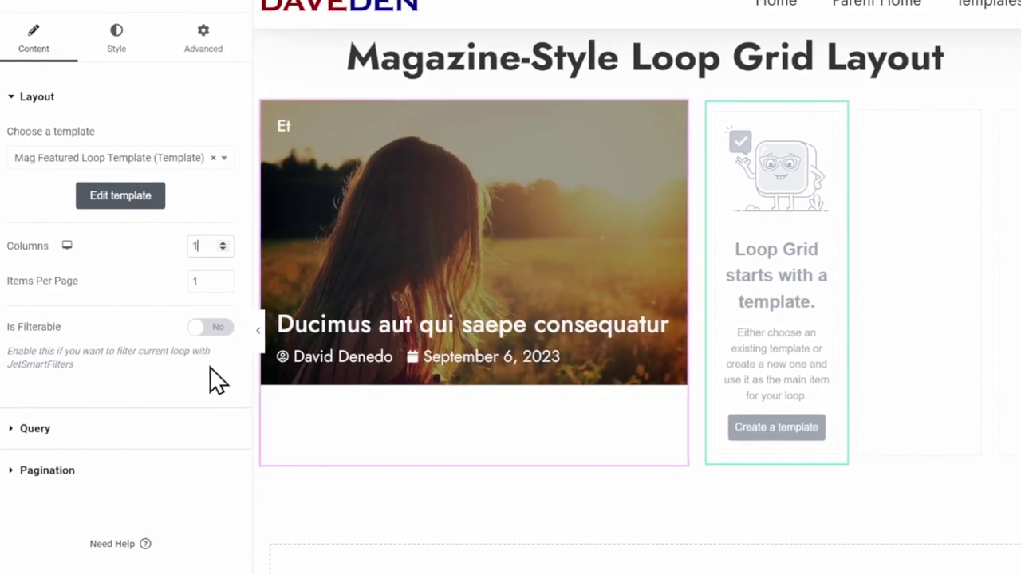
Add custom CSS to the featured Loop Grid setting "selector :is(.elementor-loop-container, .e-loop-item, .e-parent)" to height: 100%
{"action": "left_click", "coordinate": [196, 39]}
{"action": "scroll", "coordinate": [177, 311], "scroll_direction": "down", "scroll_amount": 4}
{"action": "scroll", "coordinate": [174, 327], "scroll_direction": "down", "scroll_amount": 3}
{"action": "left_click", "coordinate": [103, 466]}
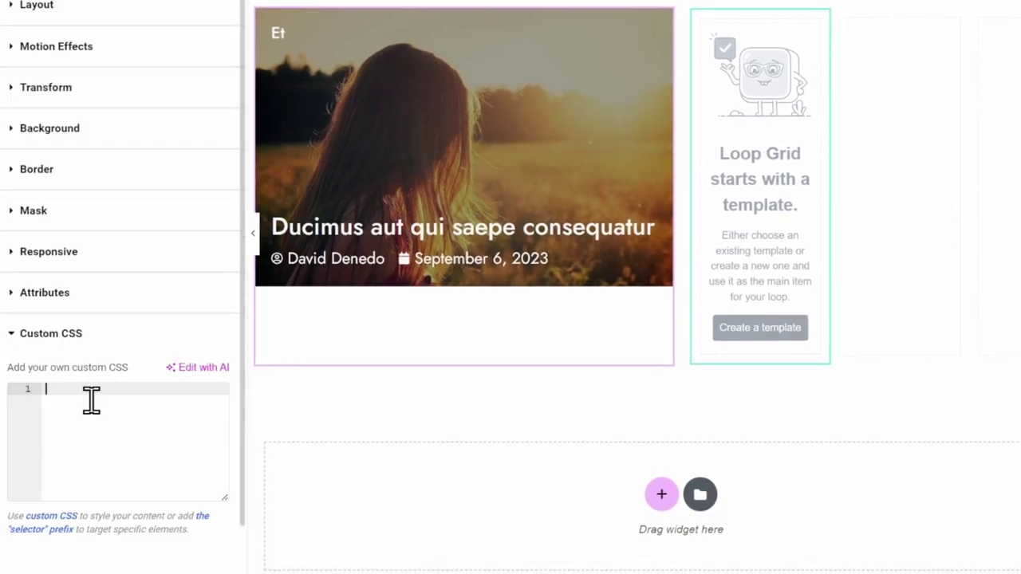
{"action": "type", "text": "selector :is(.elementor-loop-container, .e-loop-item, .e-parent){     height: 100% }"}
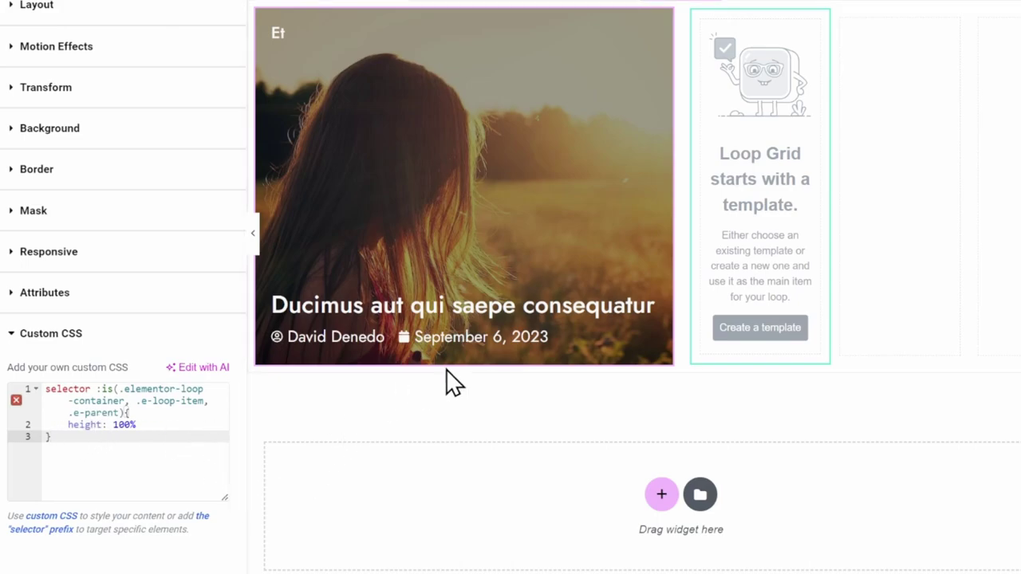
Reopen the featured loop template and bind the category heading's normal background color to the dynamic Term Field tag
{"action": "mouse_move", "coordinate": [459, 351]}
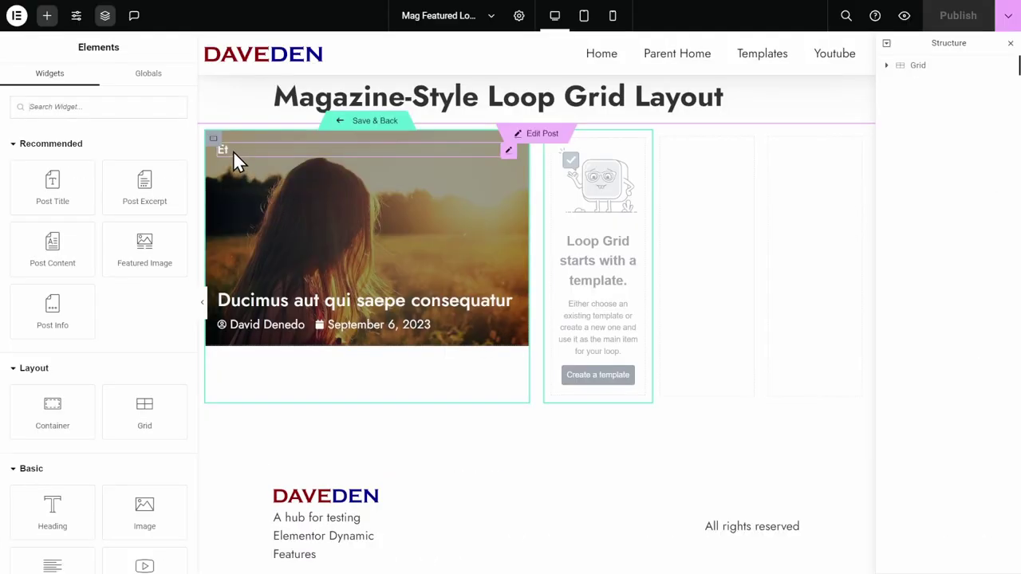
{"action": "left_click", "coordinate": [233, 151]}
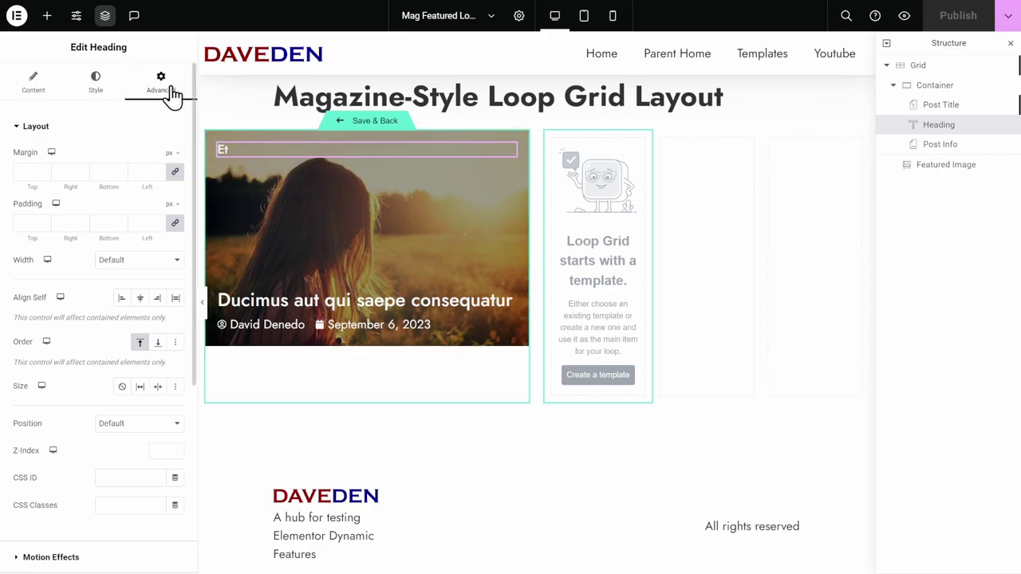
{"action": "scroll", "coordinate": [164, 271], "scroll_direction": "down", "scroll_amount": 4}
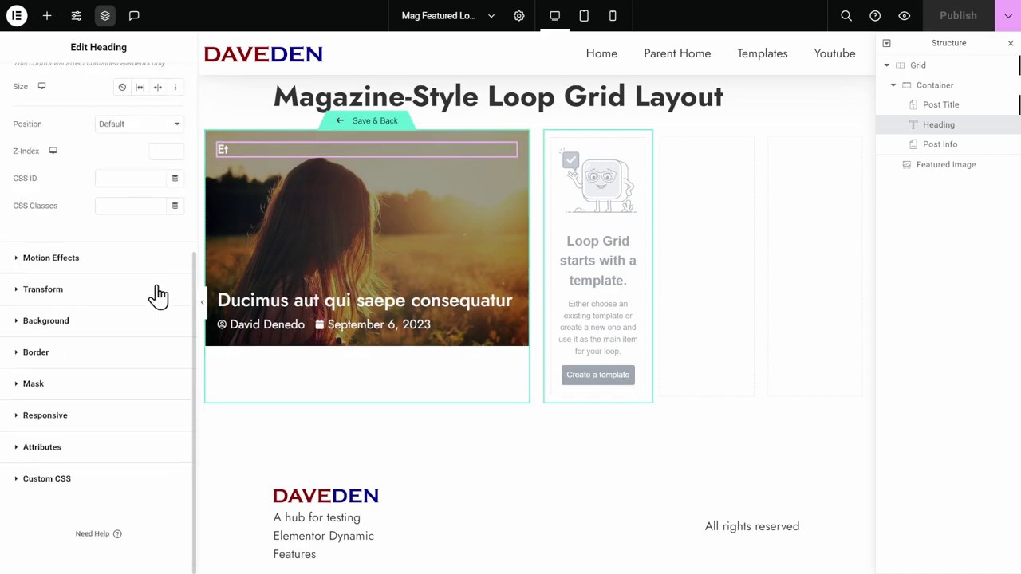
{"action": "left_click", "coordinate": [90, 322]}
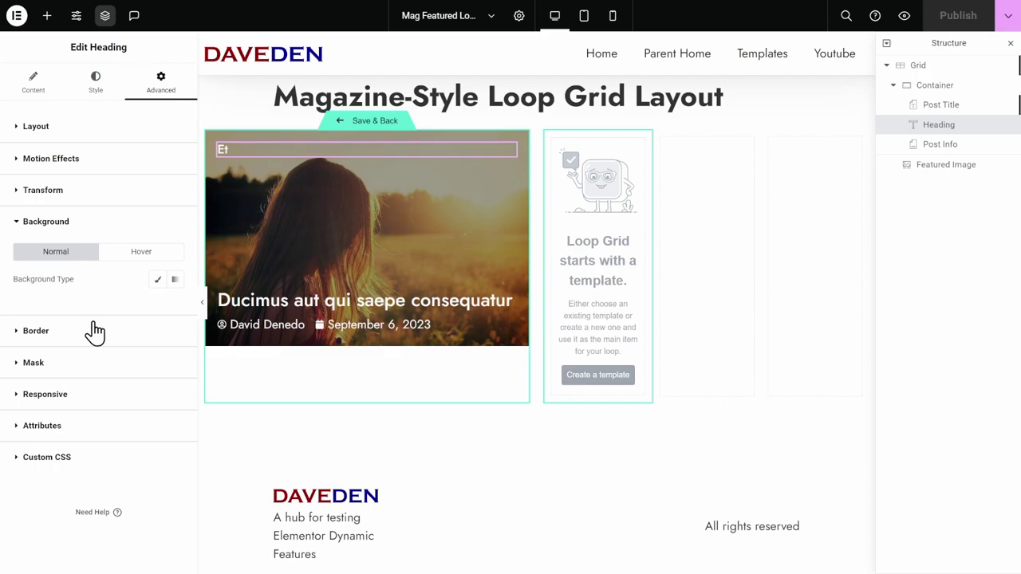
{"action": "left_click", "coordinate": [157, 280]}
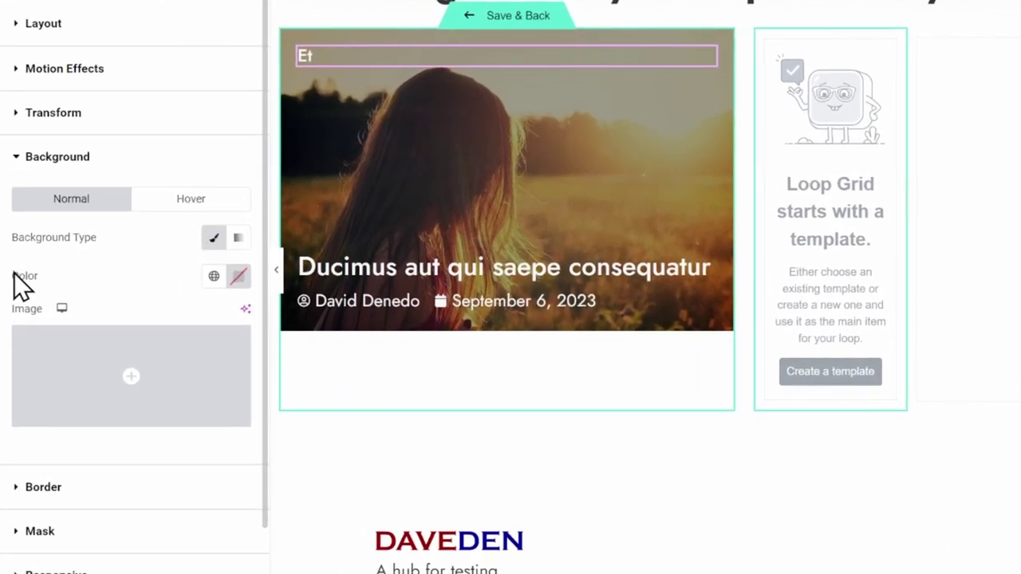
{"action": "left_click", "coordinate": [238, 276]}
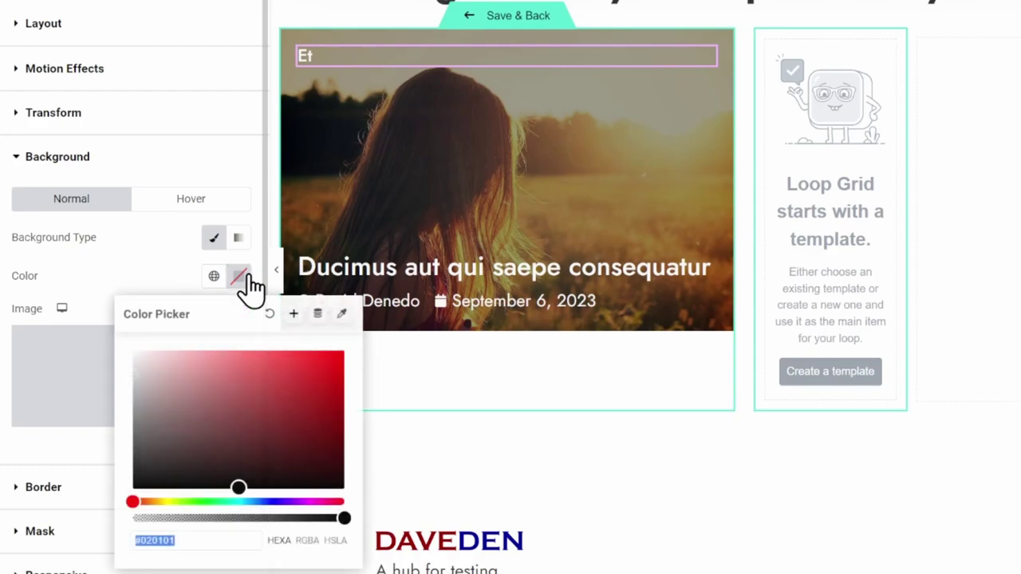
{"action": "left_click", "coordinate": [317, 314]}
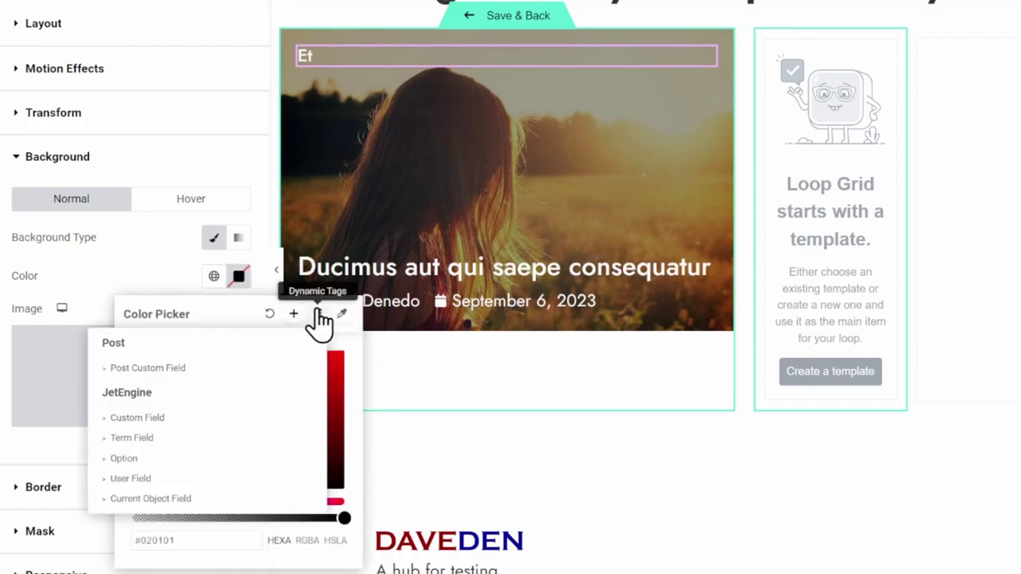
{"action": "left_click", "coordinate": [214, 453]}
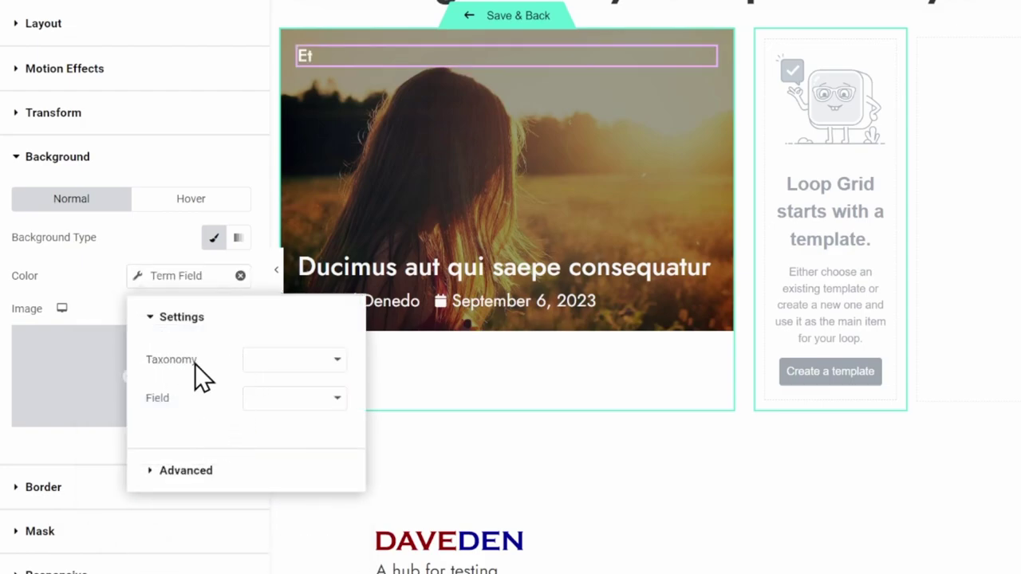
Configure the background's Term Field with the first Categories taxonomy, the Meta field option and the meta field "label-bg-color"
{"action": "left_click", "coordinate": [294, 360]}
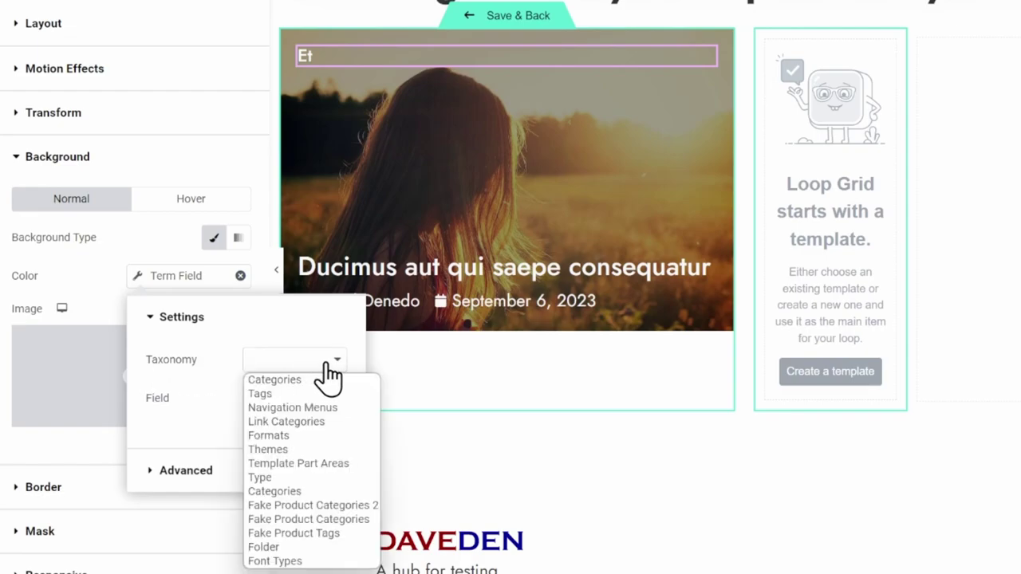
{"action": "left_click", "coordinate": [335, 380]}
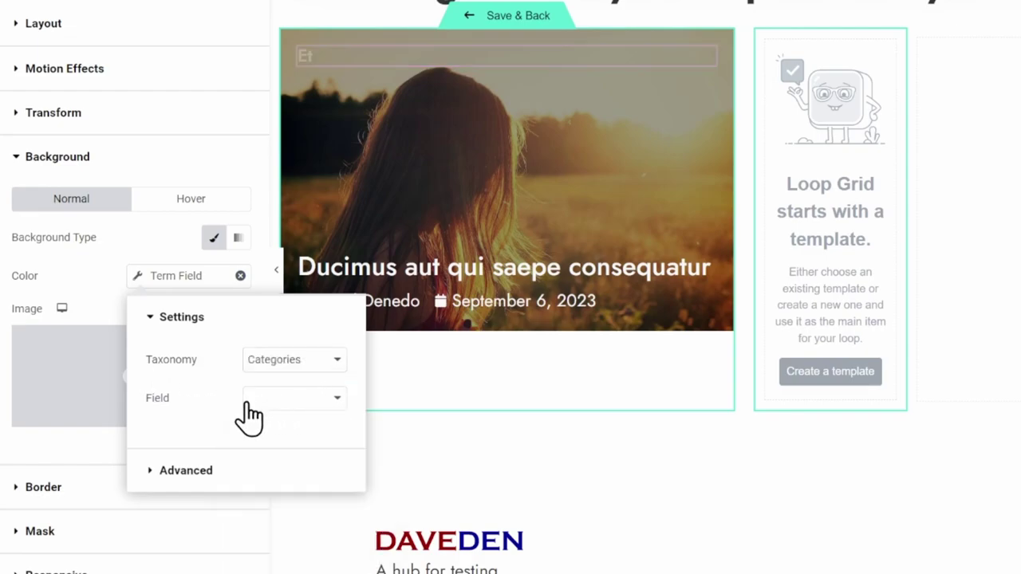
{"action": "left_click", "coordinate": [271, 403]}
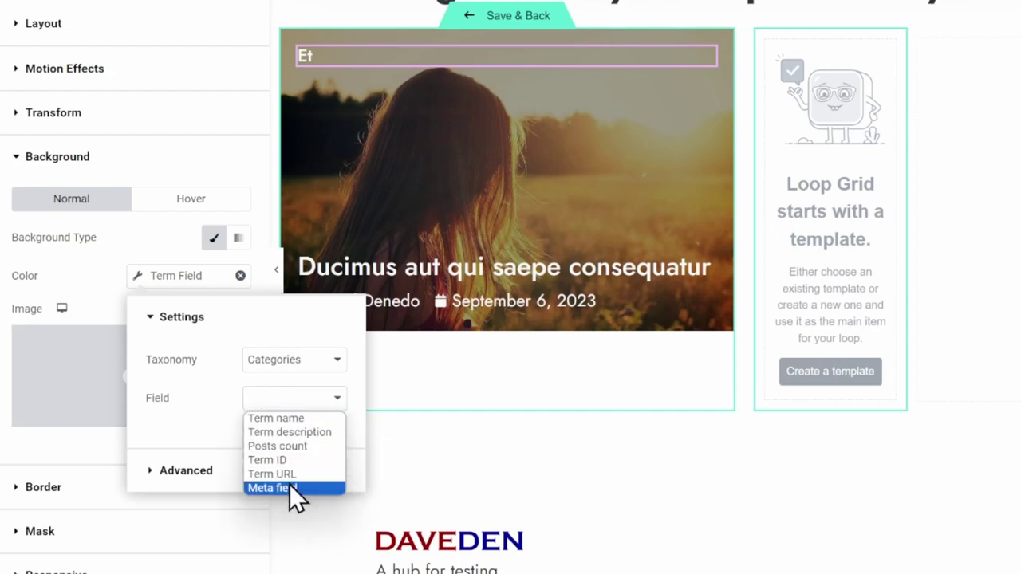
{"action": "left_click", "coordinate": [289, 488]}
{"action": "left_click", "coordinate": [287, 436]}
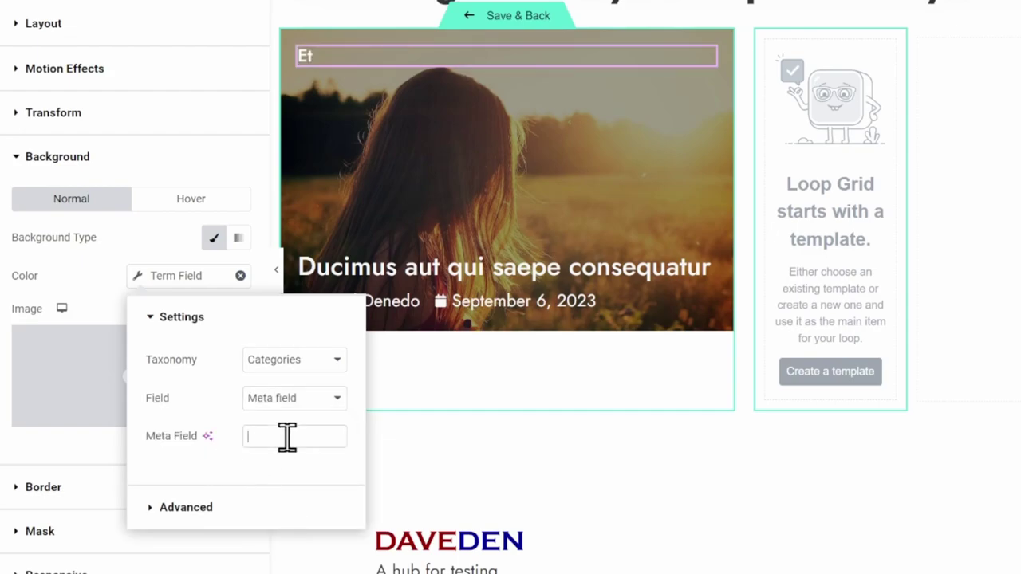
{"action": "type", "text": "la"}
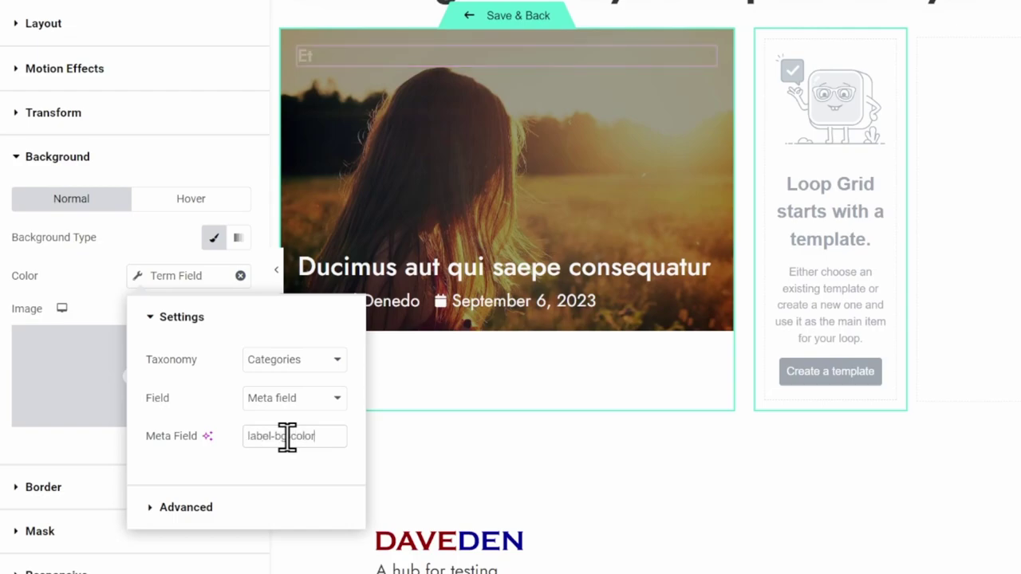
{"action": "type", "text": "bel-bg-color"}
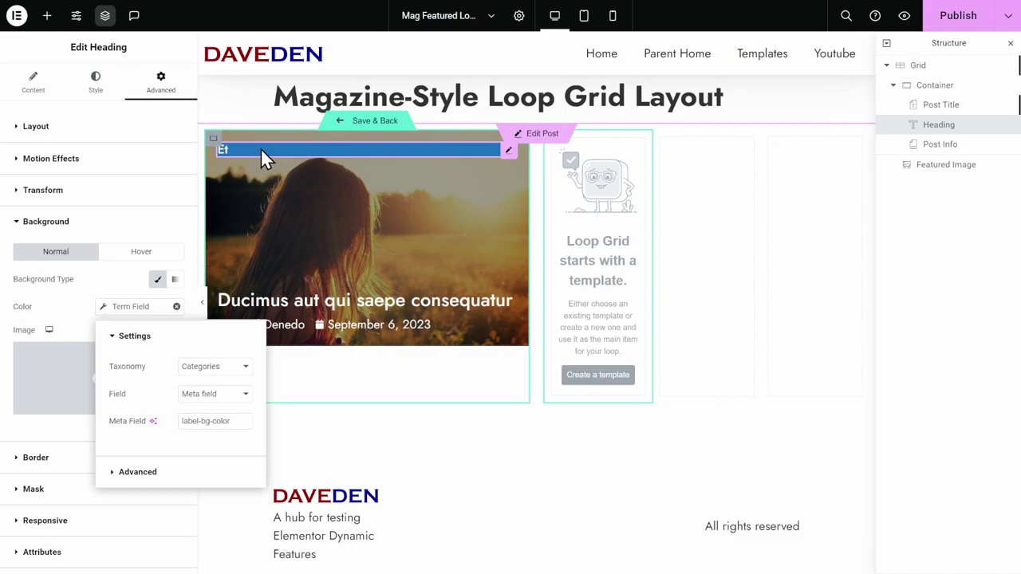
Align the category heading itself to the start and give it .50 em padding on all sides
{"action": "left_click", "coordinate": [68, 127]}
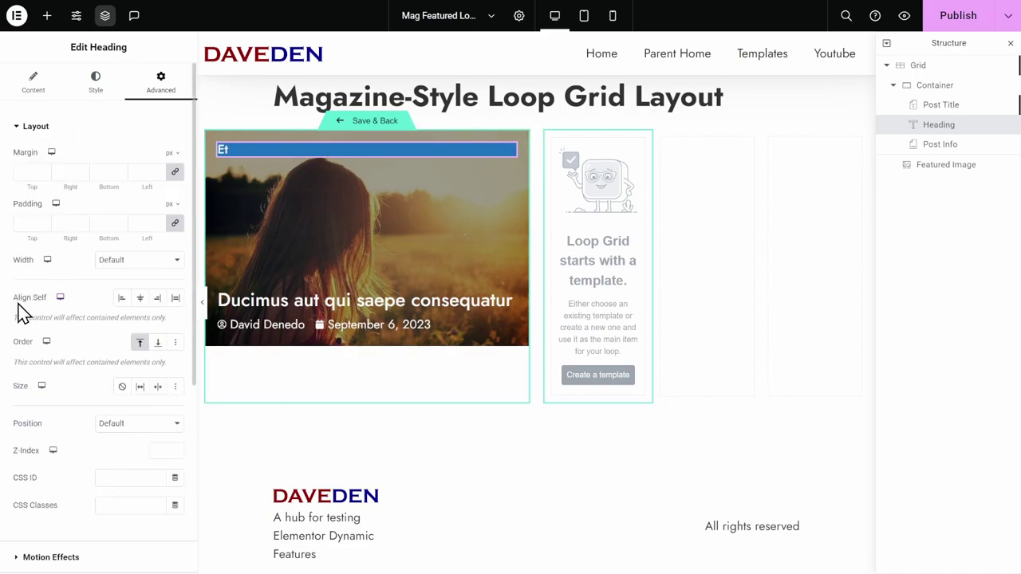
{"action": "left_click", "coordinate": [126, 303]}
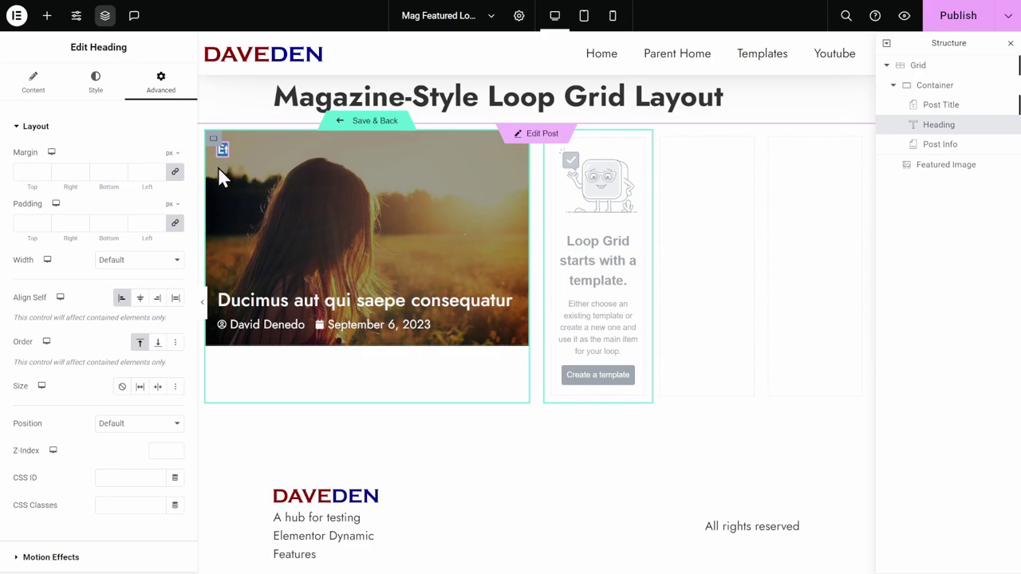
{"action": "mouse_move", "coordinate": [169, 213]}
{"action": "left_click", "coordinate": [170, 243]}
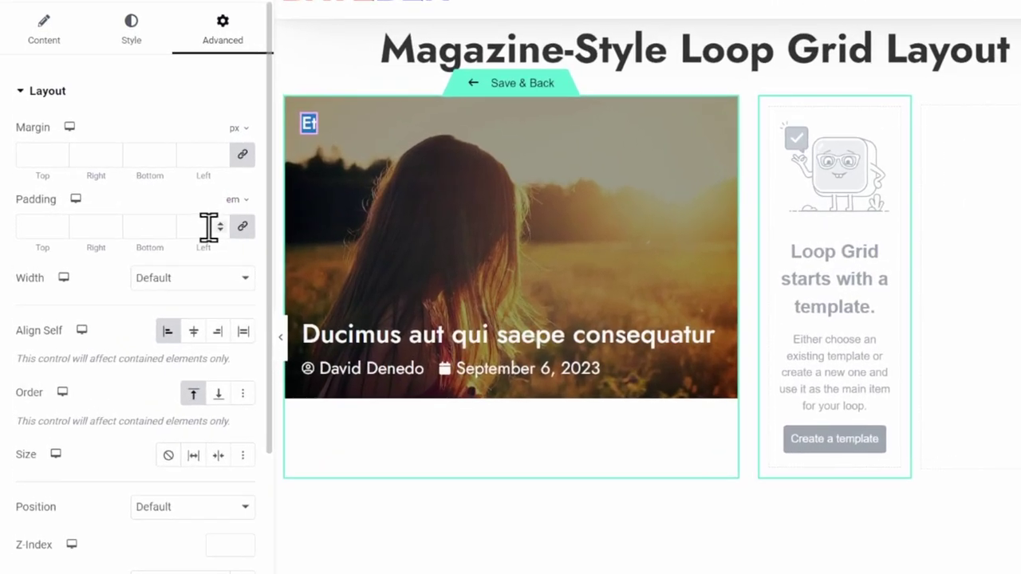
{"action": "left_click", "coordinate": [209, 227]}
{"action": "type", "text": "05"}
{"action": "key", "text": "Left"}
{"action": "type", "text": "."}
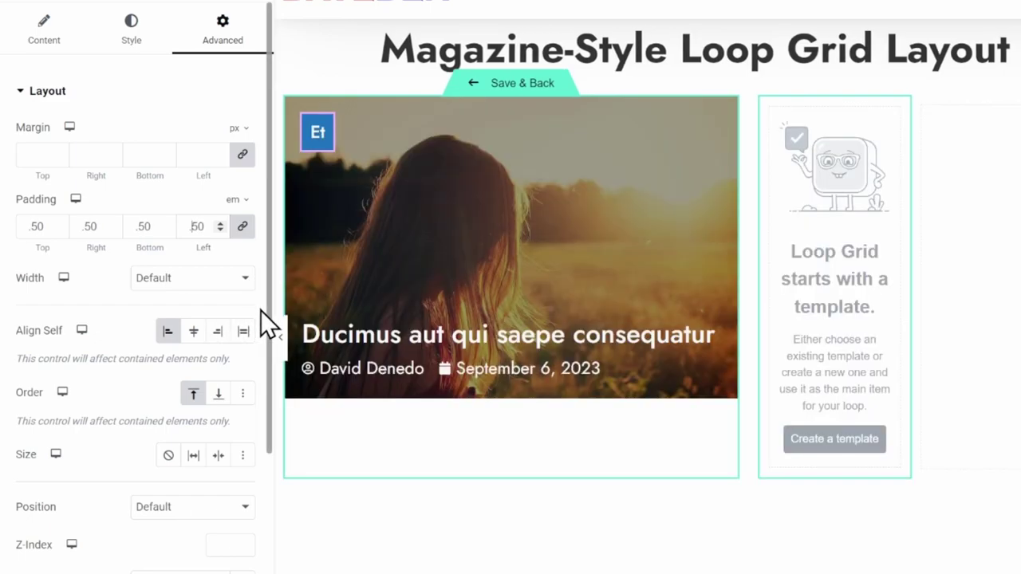
Unlink the category heading's padding values and set the bottom to .25 em and the top to .250 em
{"action": "left_click", "coordinate": [242, 227]}
{"action": "left_click", "coordinate": [146, 227]}
{"action": "key", "text": "BackSpace"}
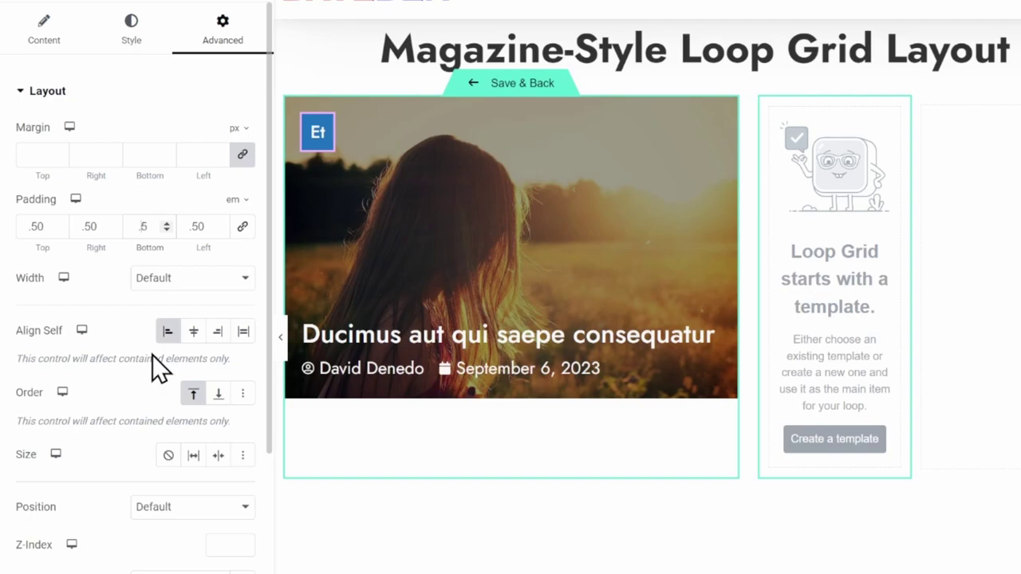
{"action": "type", "text": "2"}
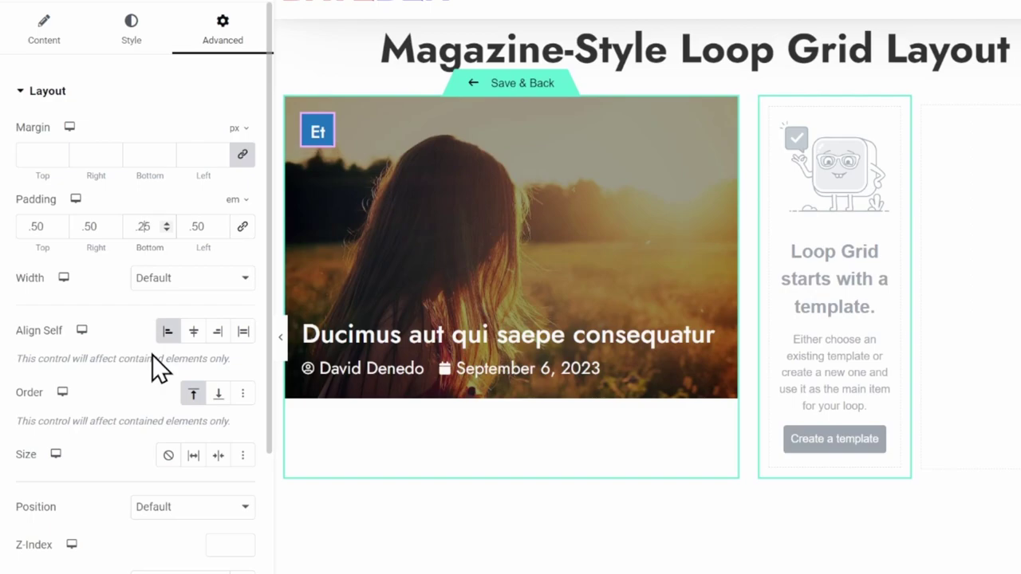
{"action": "left_click", "coordinate": [36, 226]}
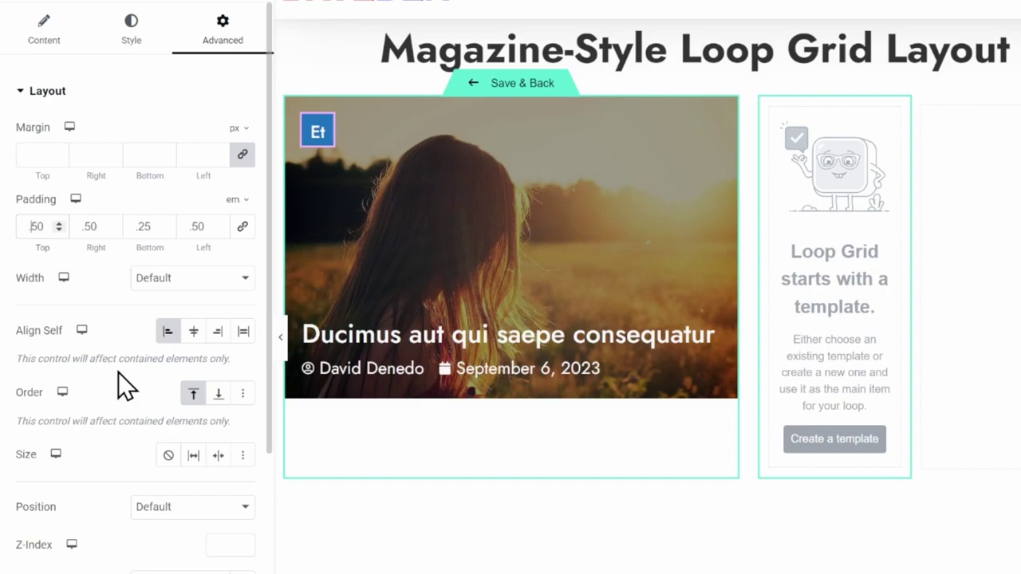
{"action": "type", "text": "2"}
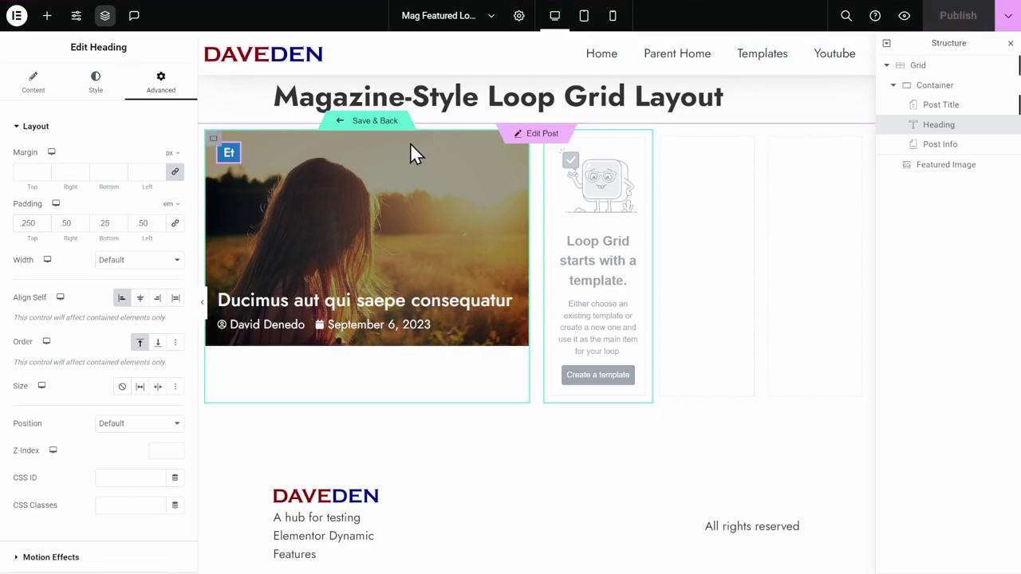
Save the featured template, return to the page and create a new loop template for the second Loop Grid
{"action": "left_click", "coordinate": [389, 126]}
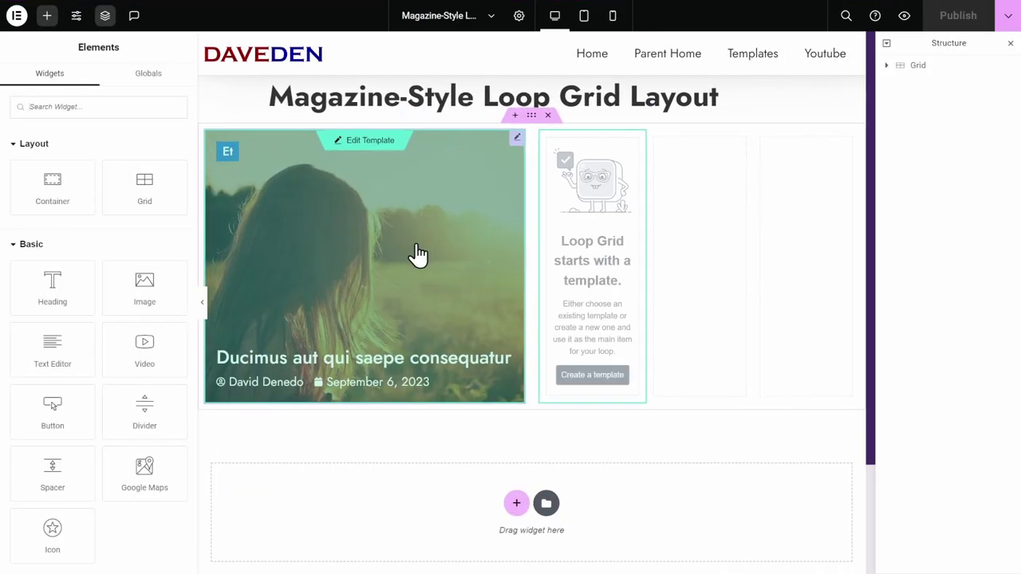
{"action": "left_click", "coordinate": [742, 195]}
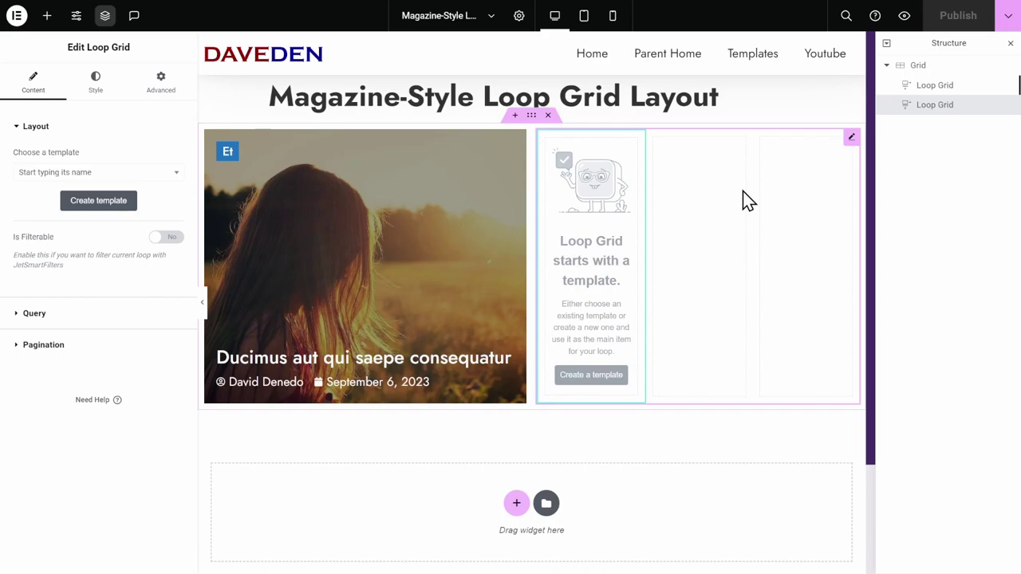
{"action": "left_click", "coordinate": [606, 377]}
{"action": "left_click", "coordinate": [611, 319]}
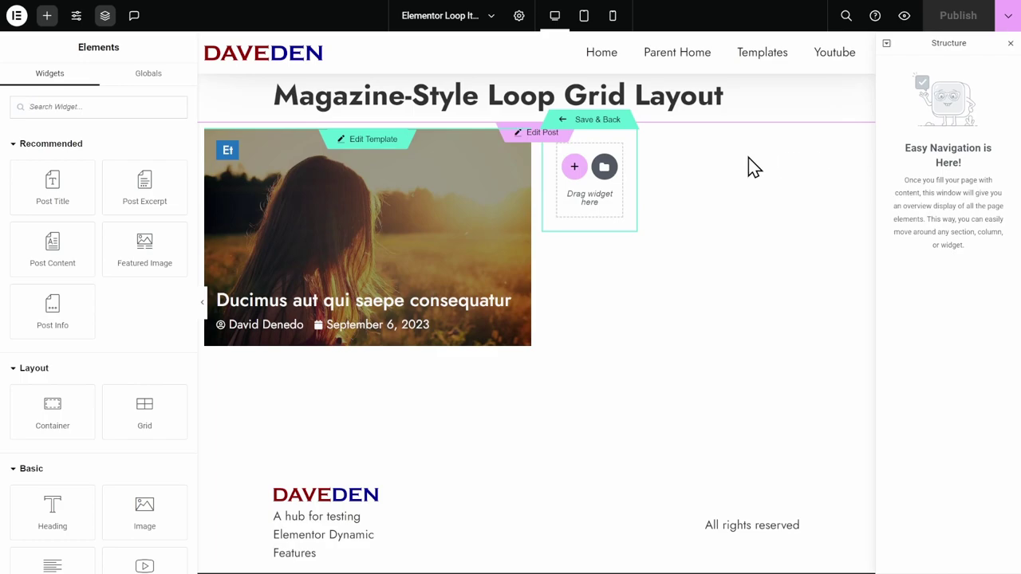
Add a Featured Image to the new loop template and an inner container below it
{"action": "left_click", "coordinate": [85, 112]}
{"action": "type", "text": "f"}
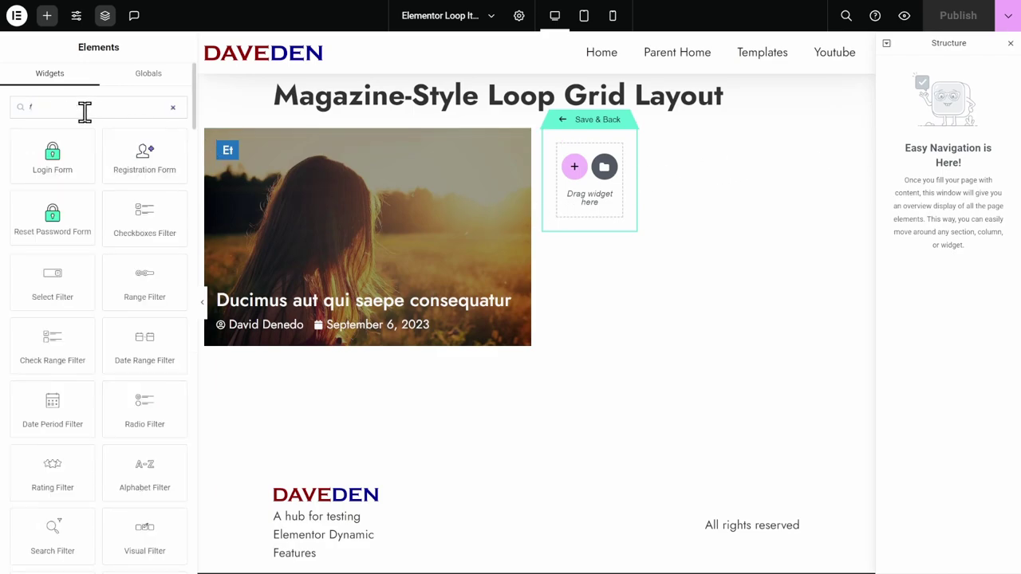
{"action": "type", "text": "ea"}
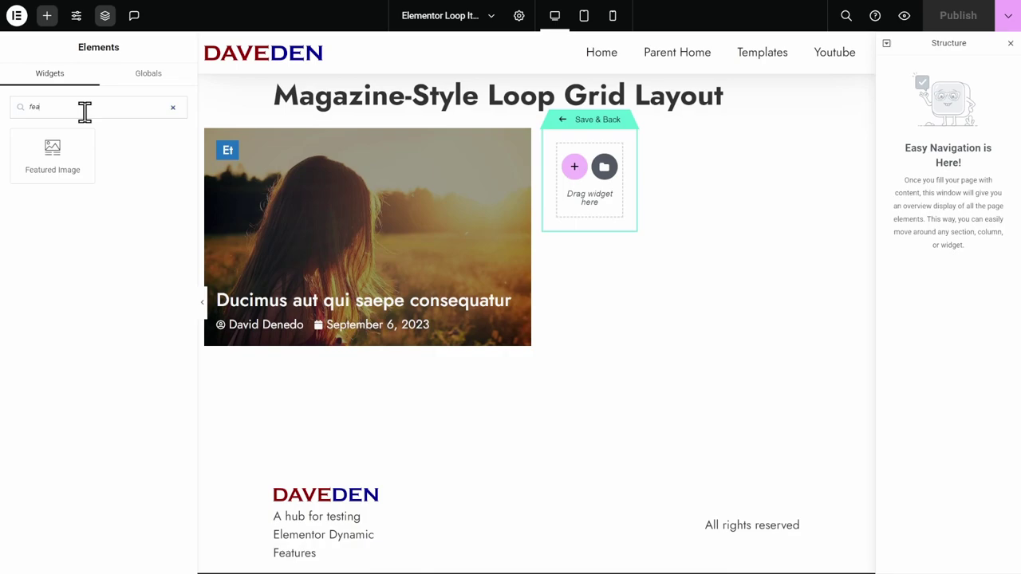
{"action": "left_click", "coordinate": [48, 147]}
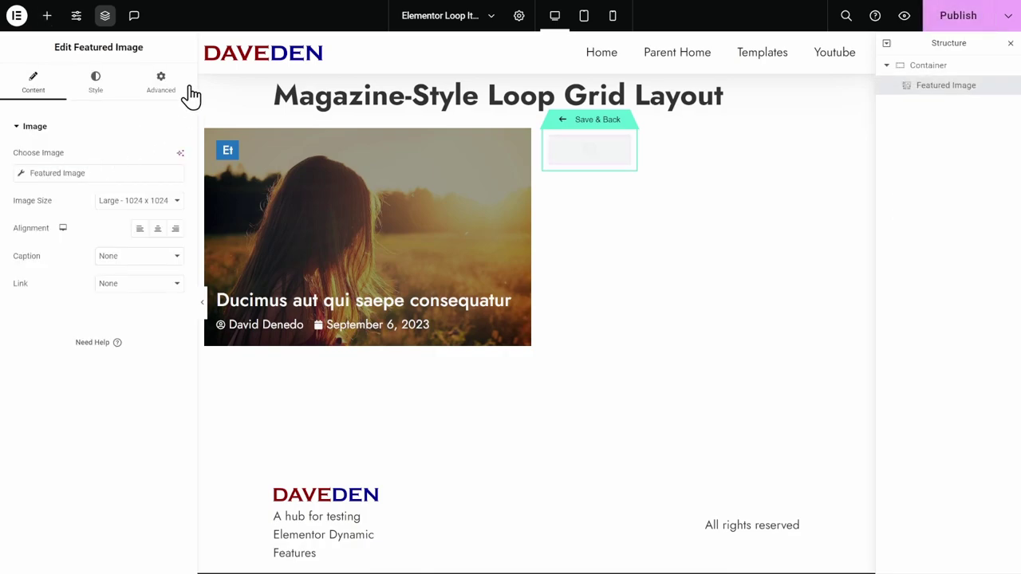
{"action": "left_click", "coordinate": [47, 15]}
{"action": "left_click", "coordinate": [56, 410]}
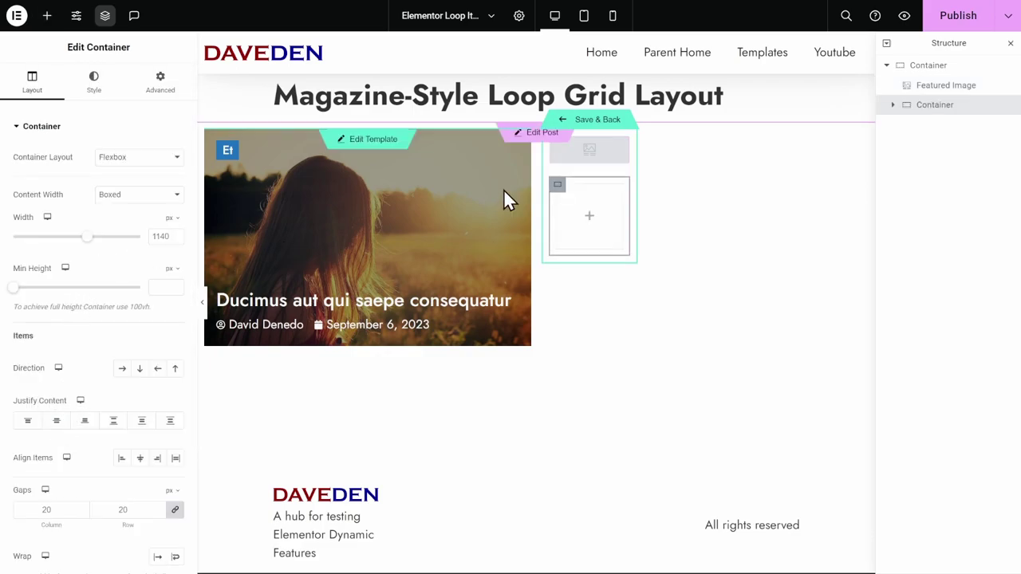
Add a Heading, a Post Title and a Post Info widget inside the new template's inner container
{"action": "left_click", "coordinate": [48, 18]}
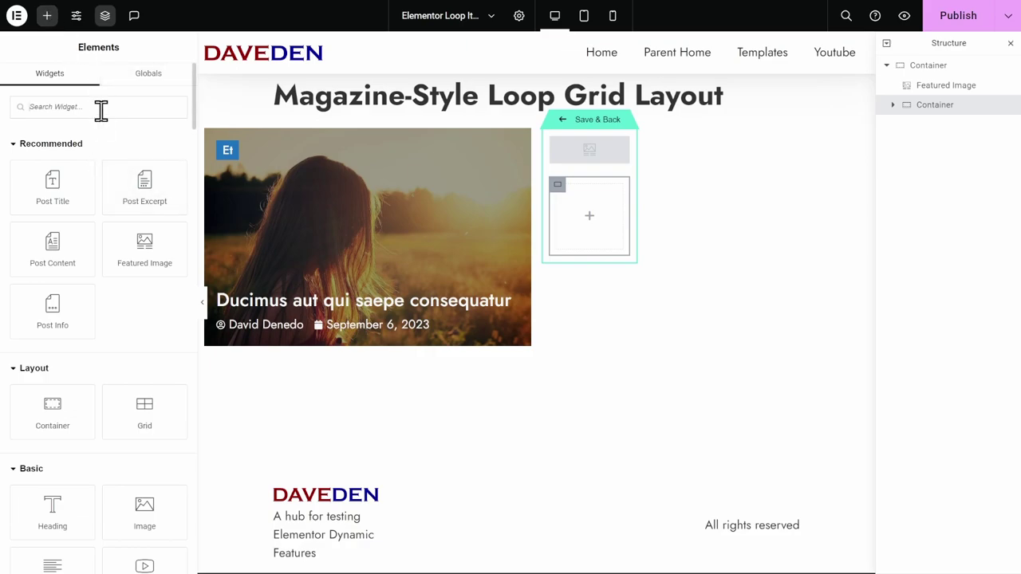
{"action": "type", "text": "head"}
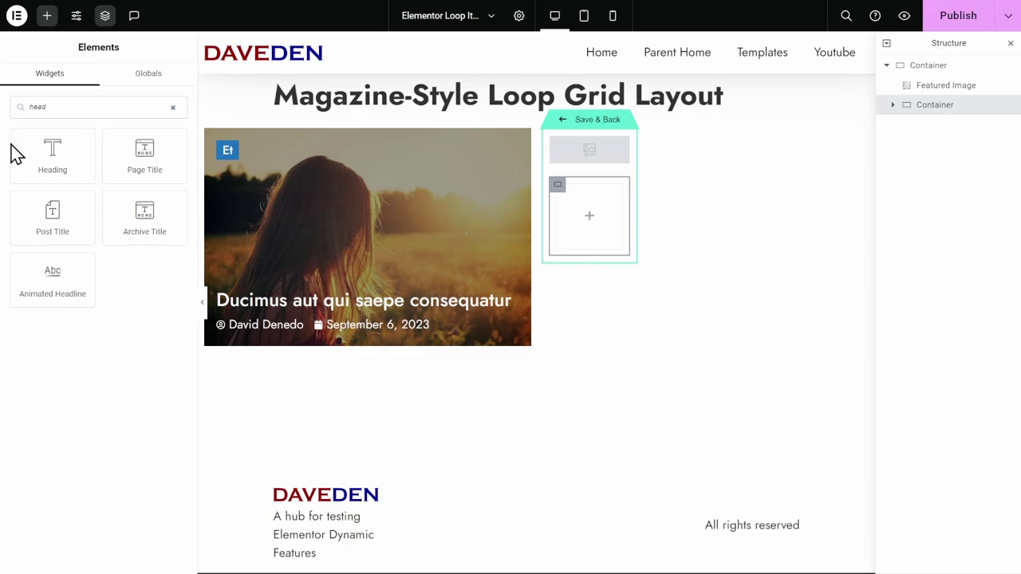
{"action": "left_click", "coordinate": [32, 156]}
{"action": "left_click", "coordinate": [46, 20]}
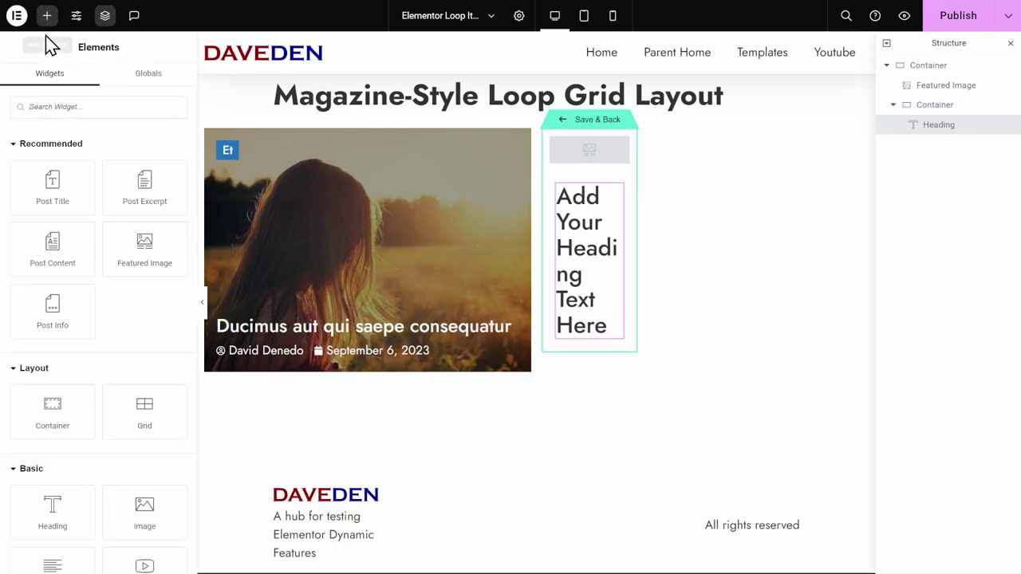
{"action": "left_click", "coordinate": [56, 174]}
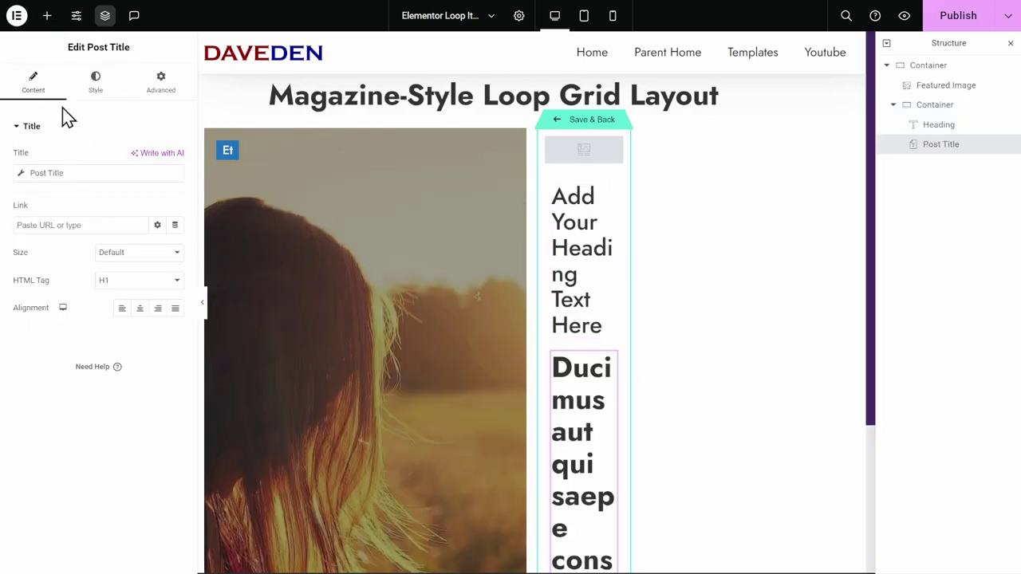
{"action": "left_click", "coordinate": [46, 16]}
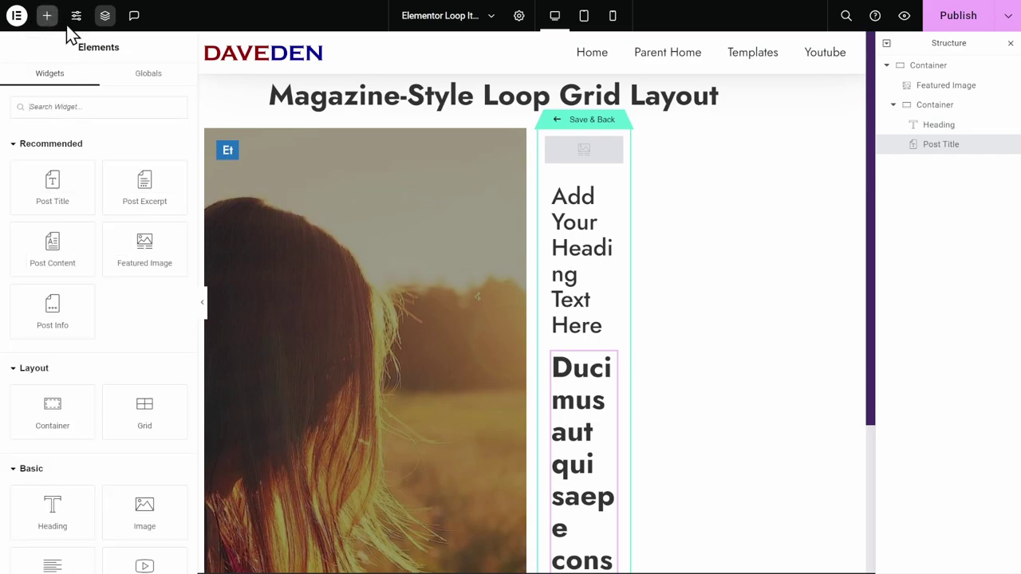
{"action": "left_click", "coordinate": [82, 299]}
{"action": "left_click", "coordinate": [46, 17]}
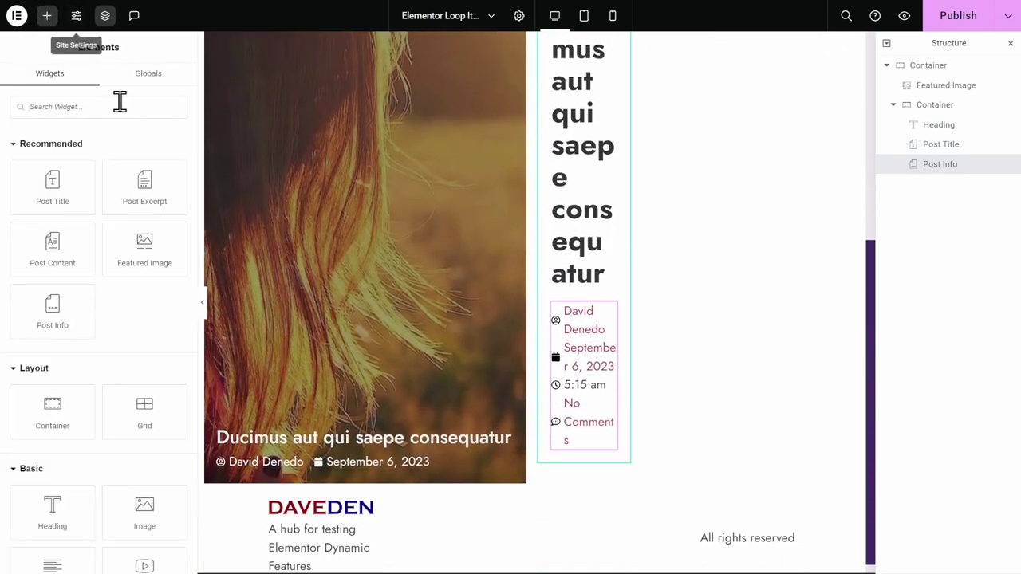
Add a Post Excerpt widget below the Post Info in the new template's inner container
{"action": "left_click", "coordinate": [149, 171]}
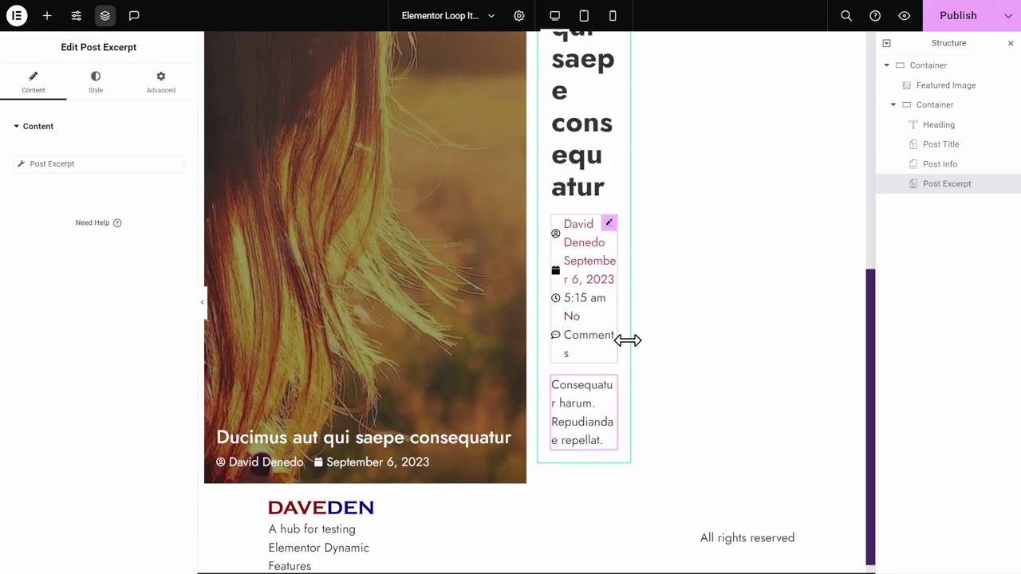
{"action": "scroll", "coordinate": [594, 315], "scroll_direction": "up", "scroll_amount": 8}
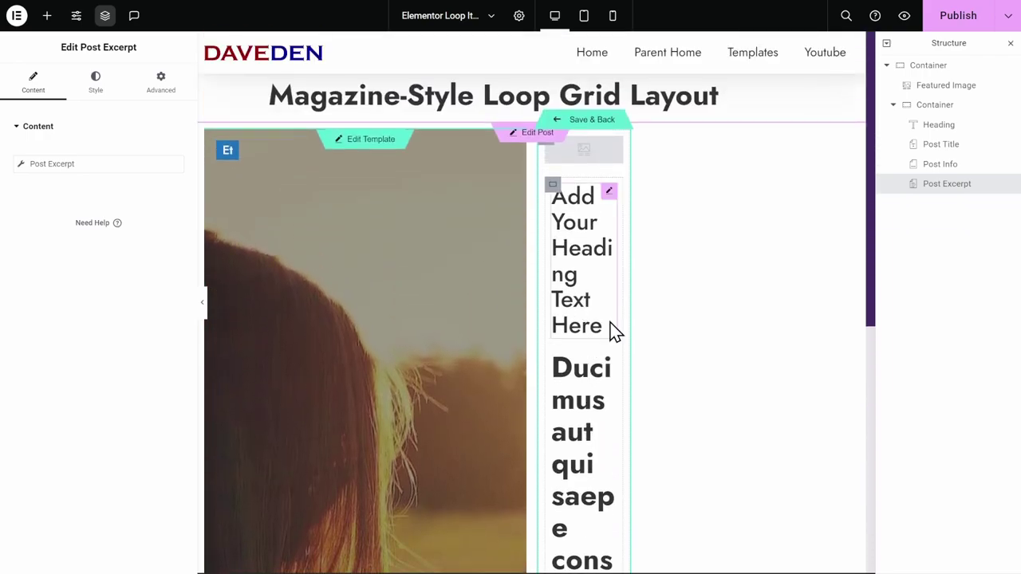
Title the loop template "Mag Other Posts Loop Template", then save it and return to the page
{"action": "left_click", "coordinate": [519, 17]}
{"action": "triple_click", "coordinate": [152, 164]}
{"action": "type", "text": "Mag"}
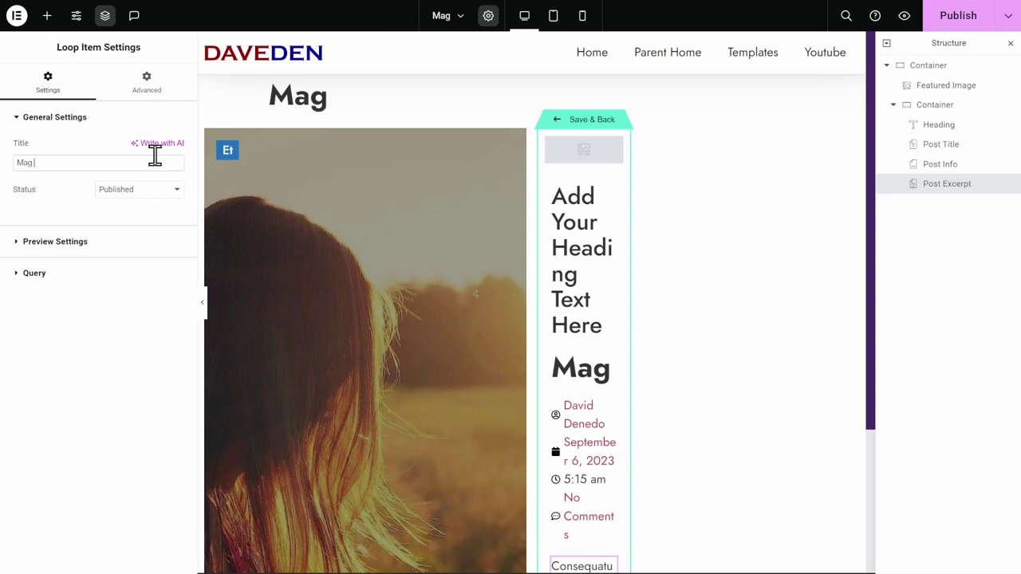
{"action": "type", "text": " Other P"}
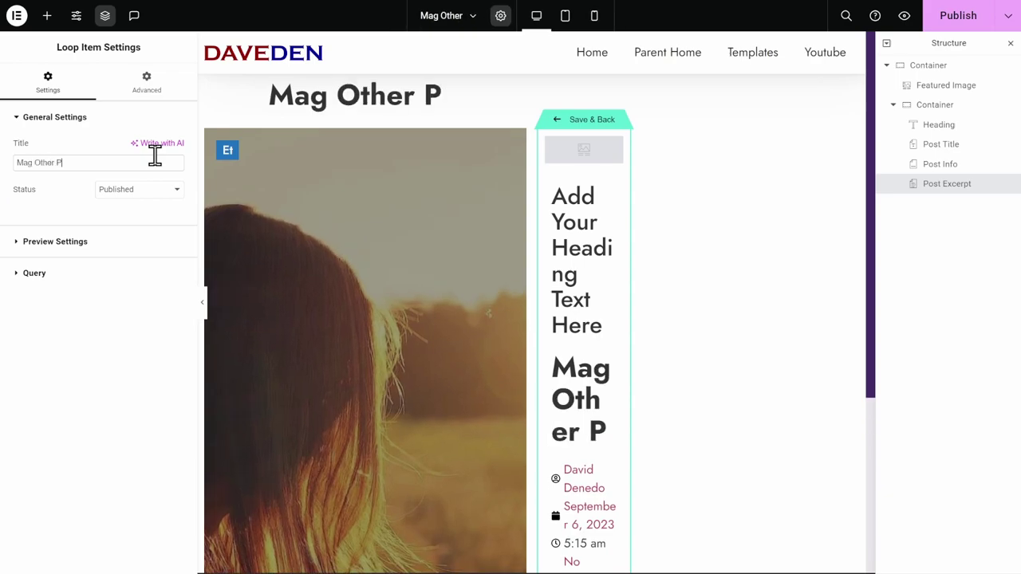
{"action": "type", "text": "osts Loop"}
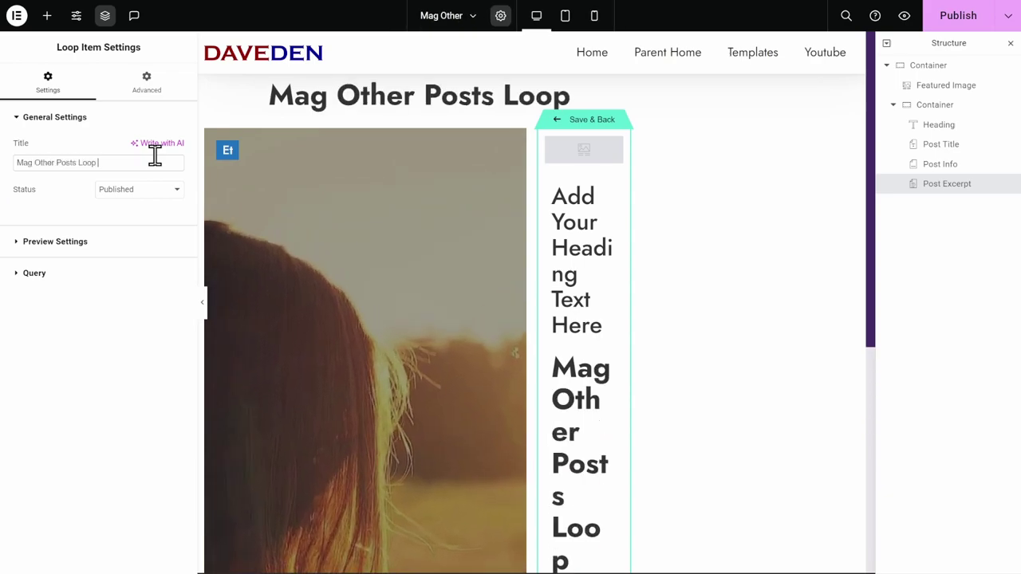
{"action": "type", "text": " Template"}
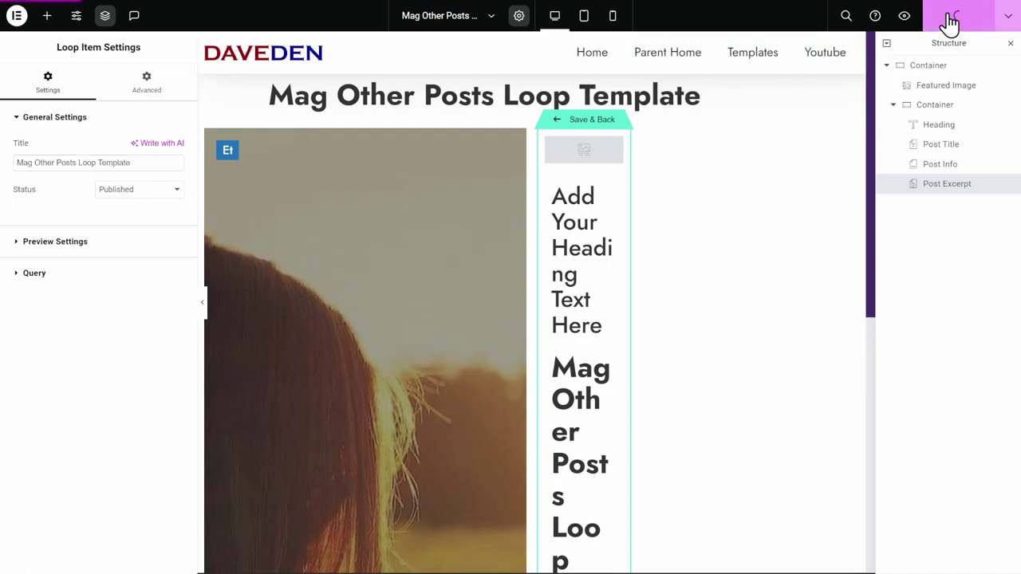
{"action": "left_click", "coordinate": [606, 126]}
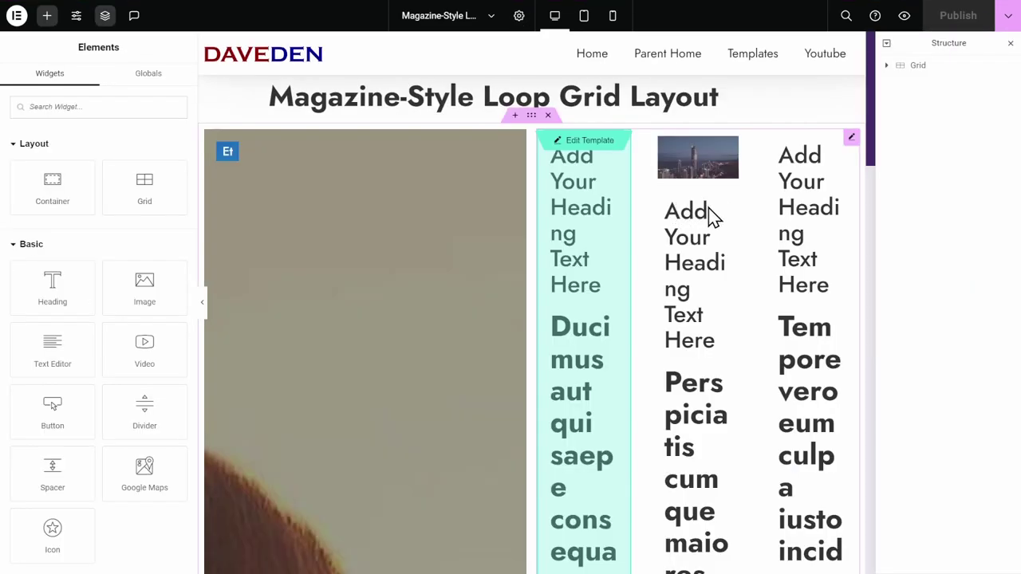
Set the second Loop Grid to 1 column and 3 items per page
{"action": "left_click", "coordinate": [710, 217]}
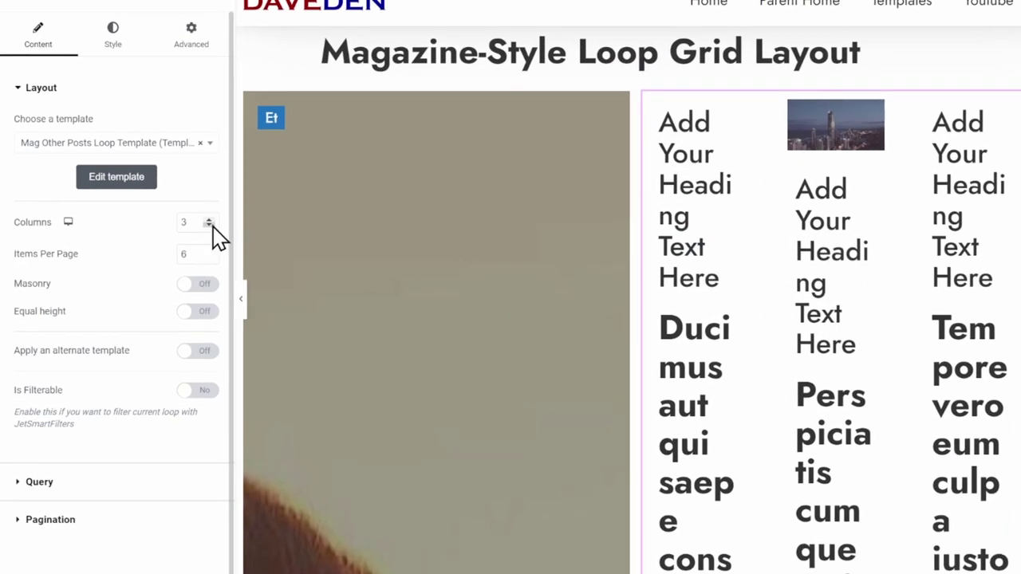
{"action": "left_click", "coordinate": [175, 240]}
{"action": "left_click", "coordinate": [210, 226]}
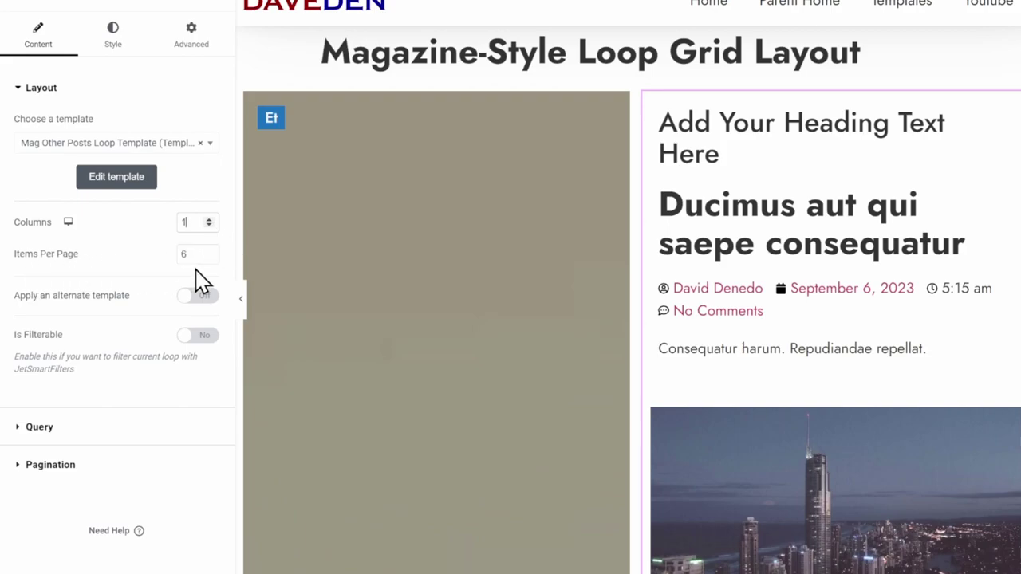
{"action": "left_click", "coordinate": [209, 257]}
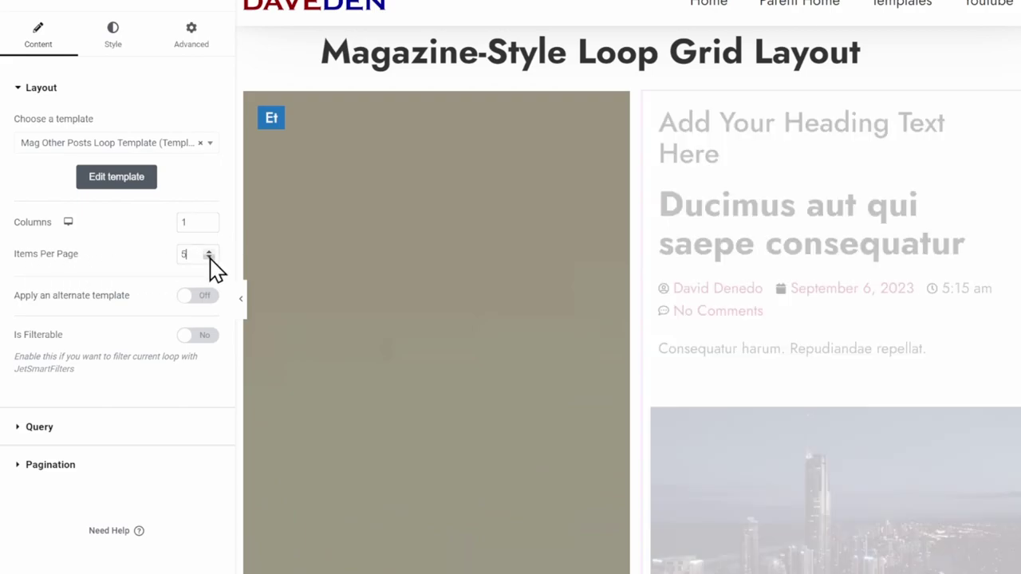
{"action": "left_click", "coordinate": [209, 256]}
{"action": "left_click", "coordinate": [209, 256]}
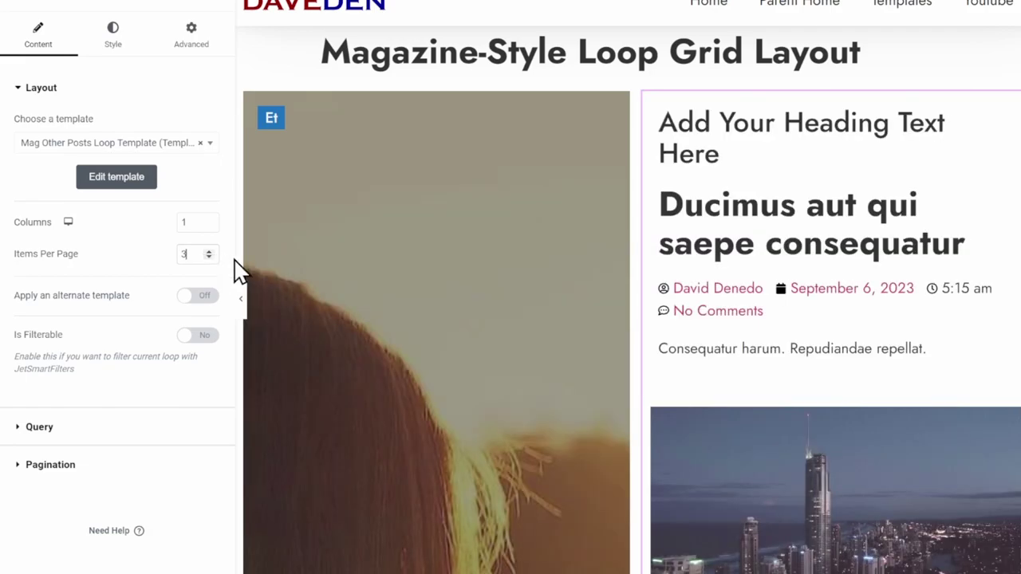
{"action": "scroll", "coordinate": [697, 276], "scroll_direction": "down", "scroll_amount": 6}
{"action": "scroll", "coordinate": [716, 279], "scroll_direction": "down", "scroll_amount": 3}
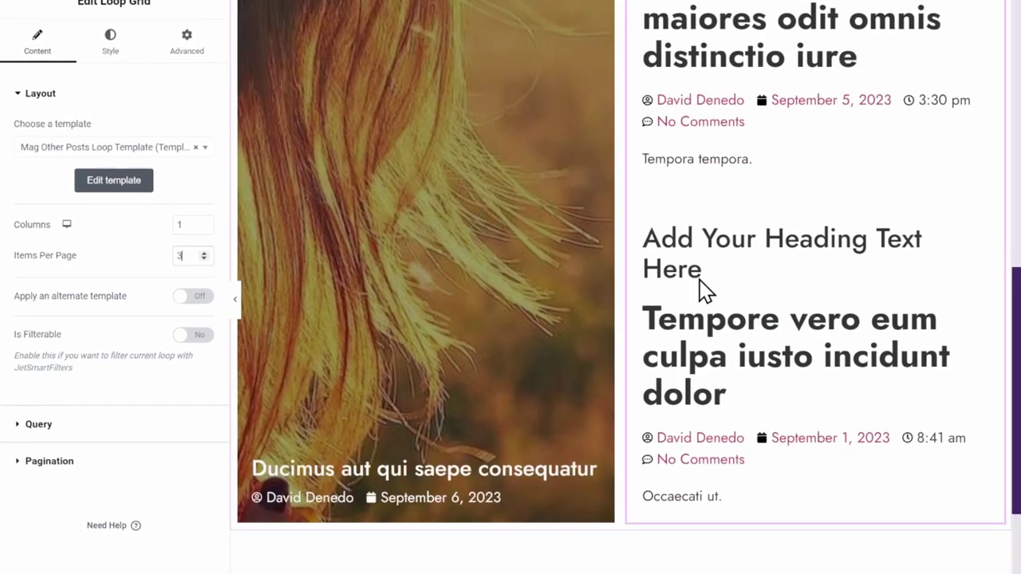
Reopen the second Loop Grid's template and change its outer container to a Grid layout with Full Width content
{"action": "scroll", "coordinate": [716, 280], "scroll_direction": "up", "scroll_amount": 7}
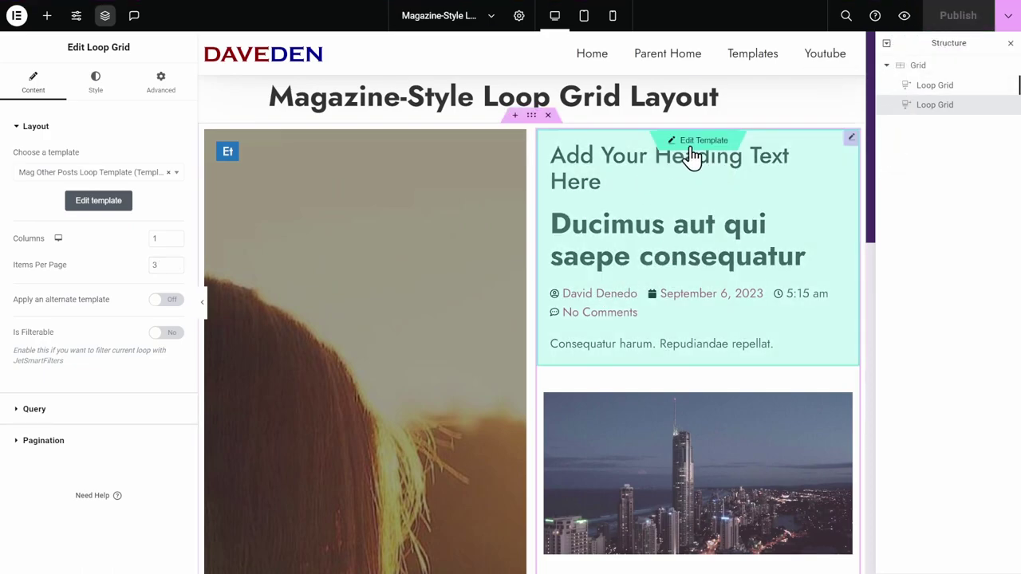
{"action": "left_click", "coordinate": [684, 148]}
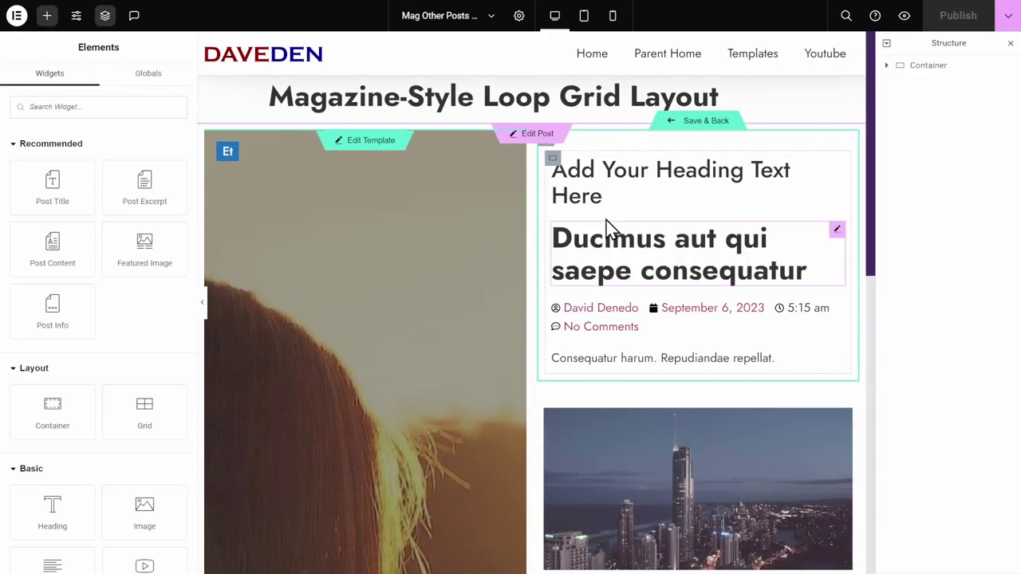
{"action": "left_click_drag", "start_coordinate": [606, 228], "coordinate": [650, 209]}
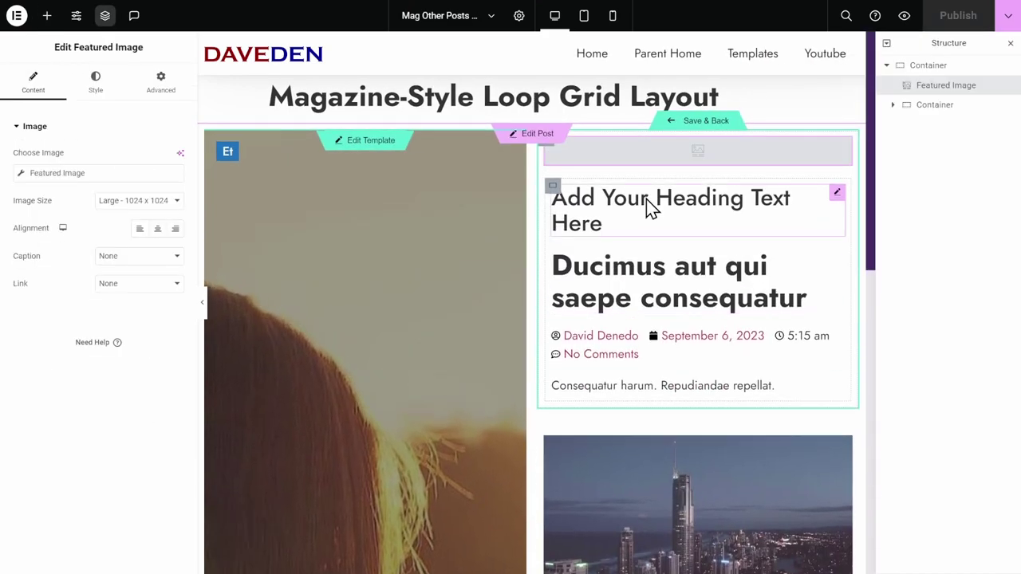
{"action": "left_click", "coordinate": [929, 68]}
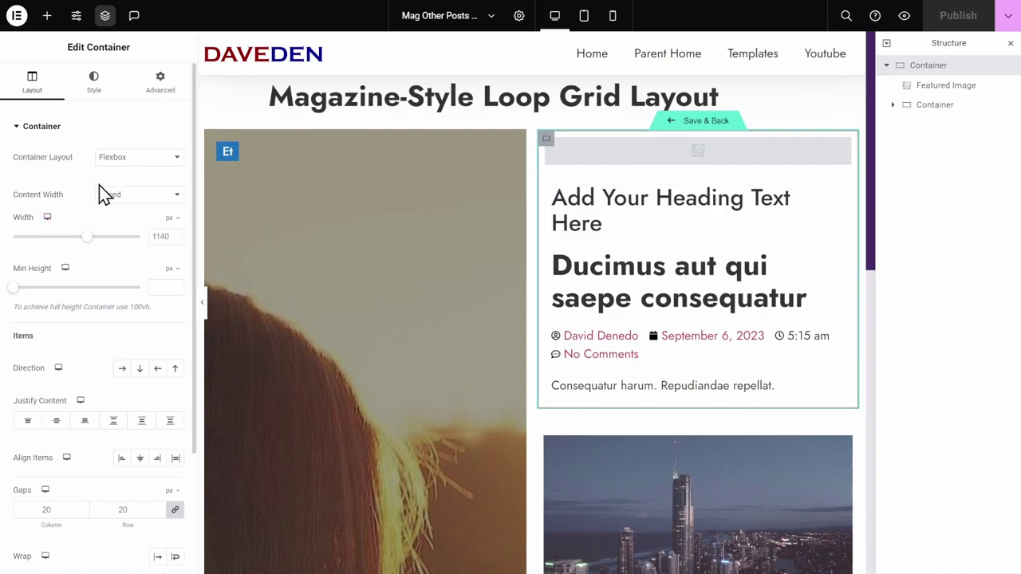
{"action": "left_click", "coordinate": [124, 159]}
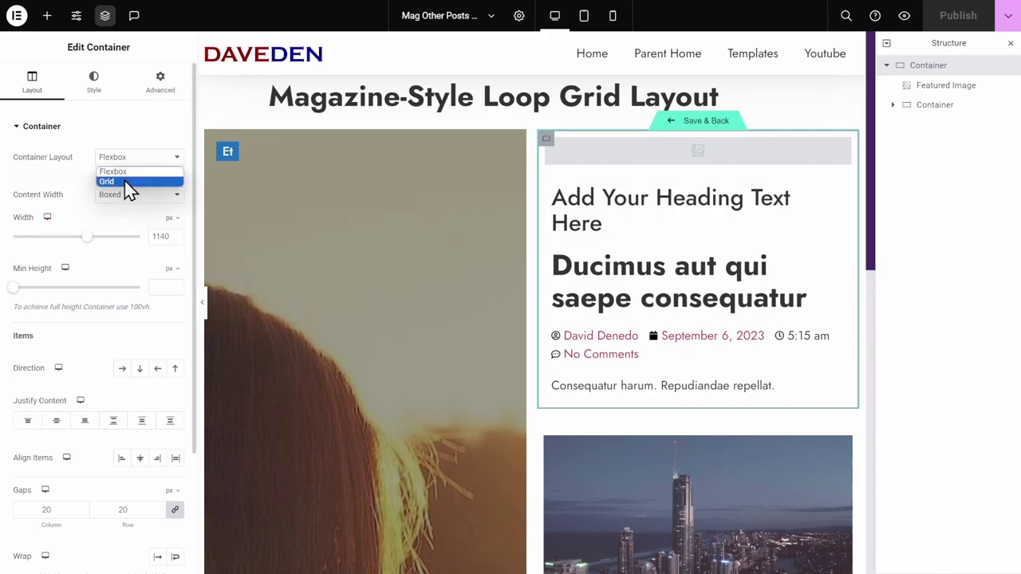
{"action": "left_click", "coordinate": [127, 183]}
{"action": "left_click", "coordinate": [130, 196]}
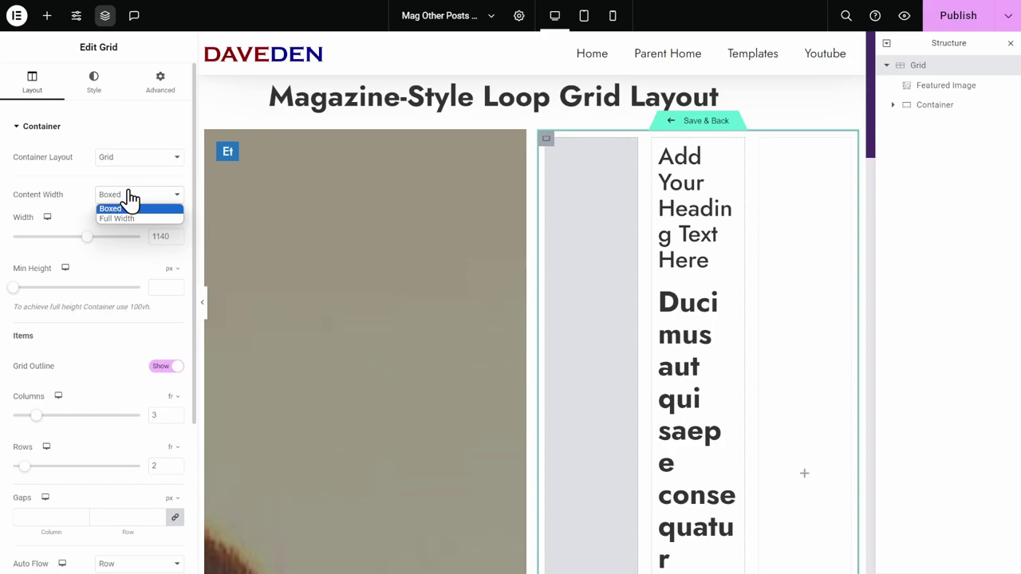
{"action": "left_click", "coordinate": [130, 220]}
Set custom columns of 3fr 7fr on the template's outer grid and hide its grid outline
{"action": "scroll", "coordinate": [162, 346], "scroll_direction": "down", "scroll_amount": 1}
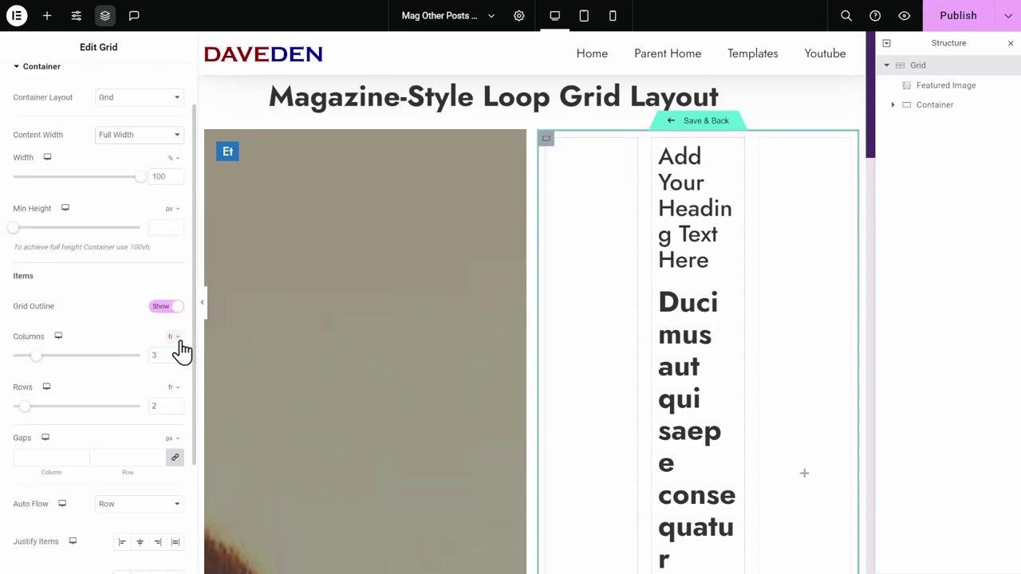
{"action": "left_click", "coordinate": [173, 363]}
{"action": "triple_click", "coordinate": [120, 361]}
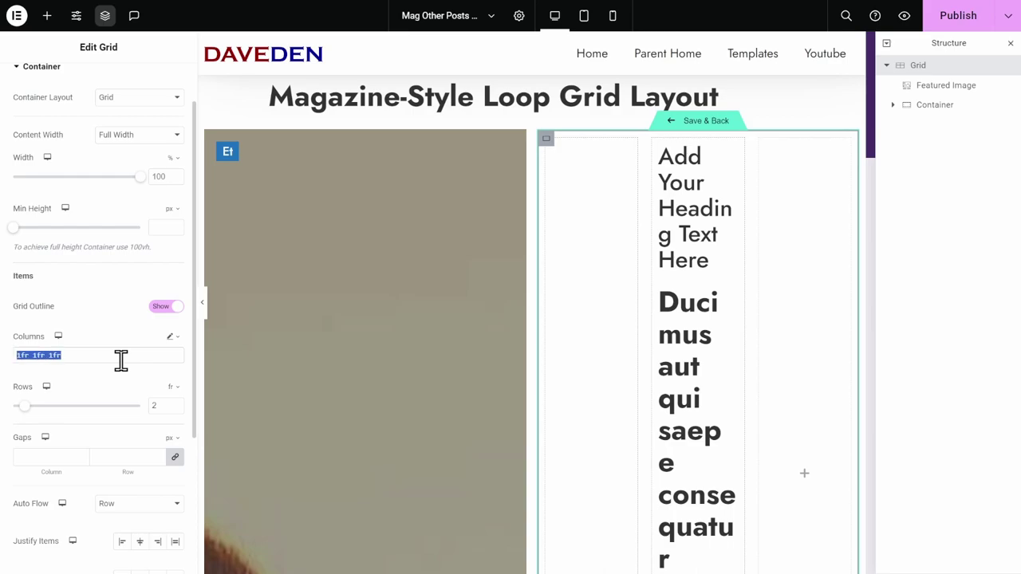
{"action": "type", "text": "1"}
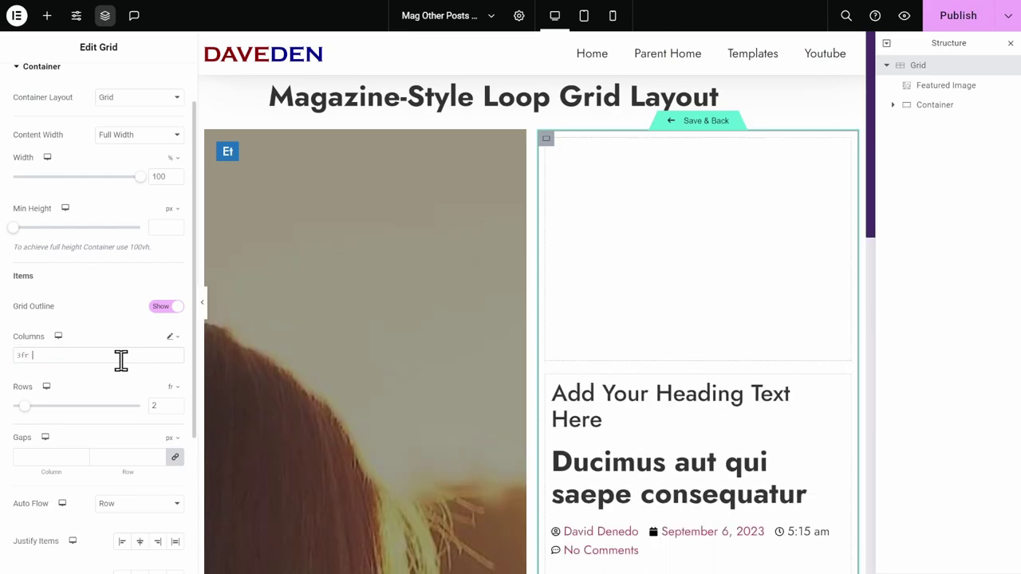
{"action": "type", "text": "fr 7fr"}
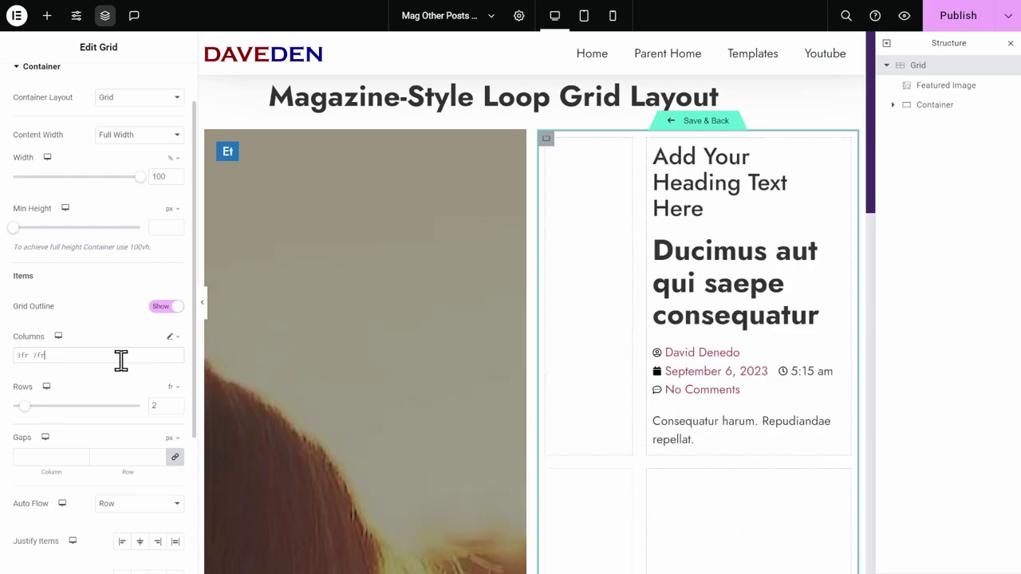
{"action": "left_click", "coordinate": [161, 309]}
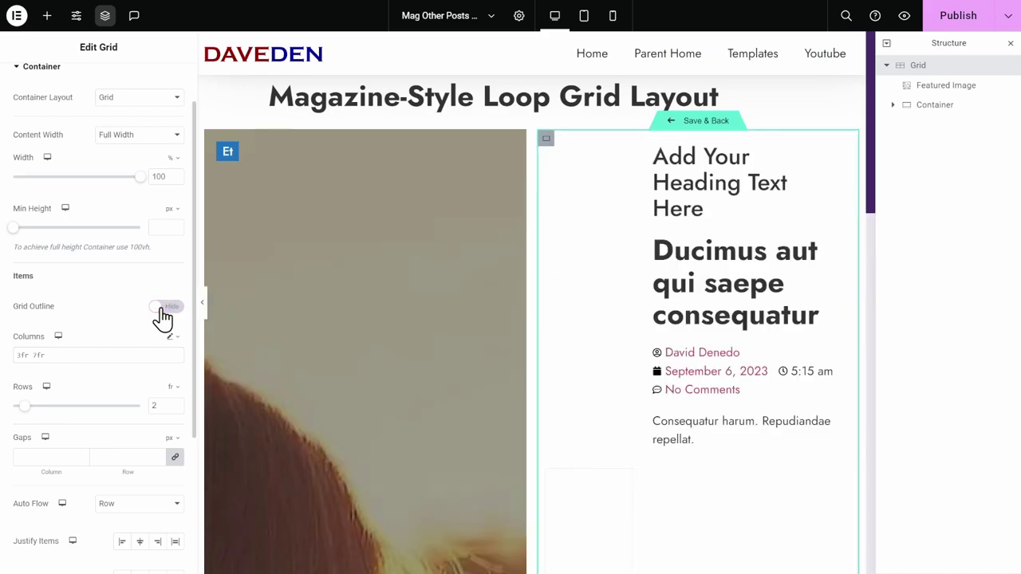
Switch the outer grid's rows to a custom value and set it to auto
{"action": "left_click", "coordinate": [171, 387]}
{"action": "left_click", "coordinate": [173, 417]}
{"action": "type", "text": "auto"}
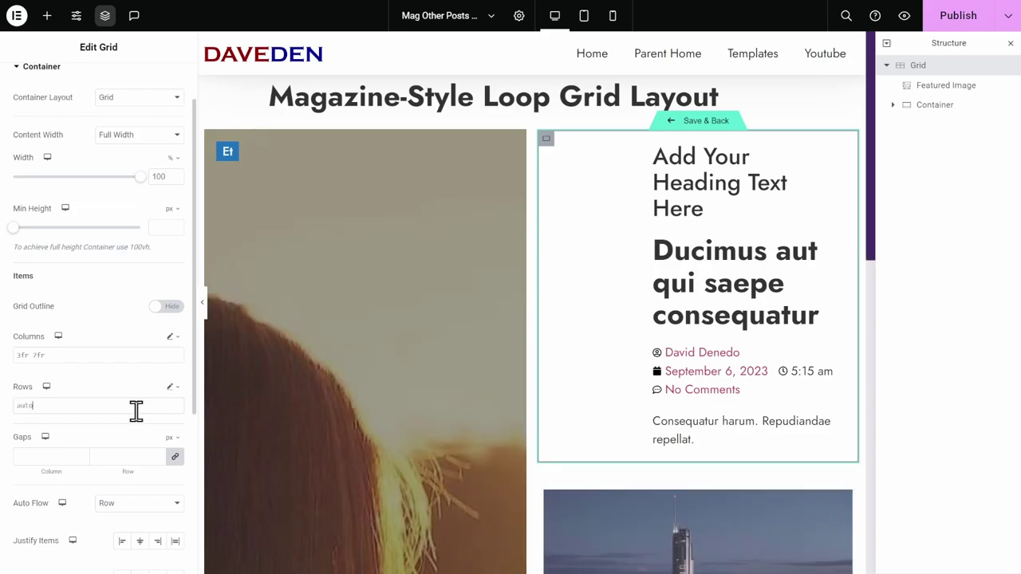
{"action": "left_click", "coordinate": [150, 410]}
Set the outer grid's HTML tag to article and publish the template
{"action": "scroll", "coordinate": [151, 411], "scroll_direction": "down", "scroll_amount": 5}
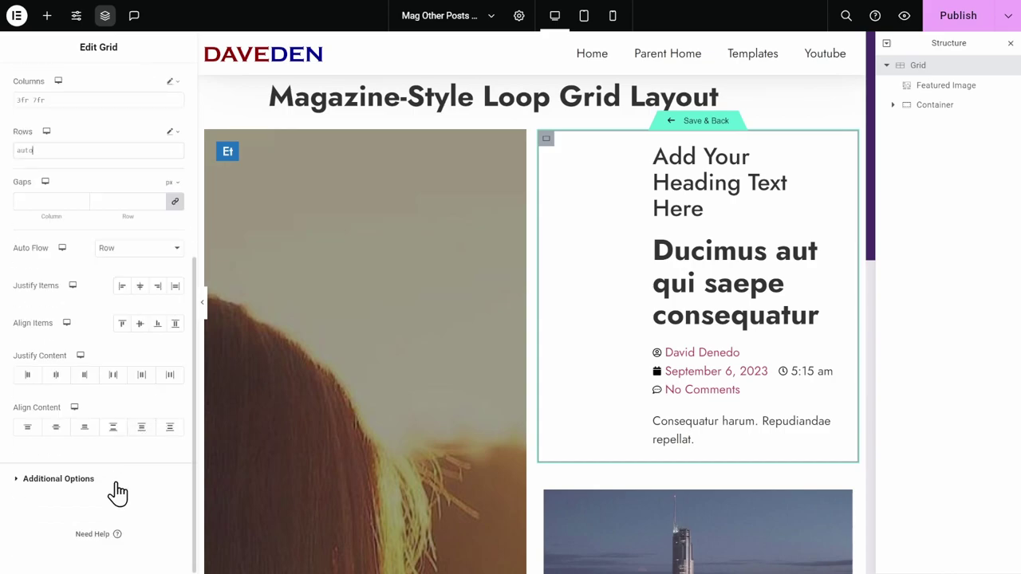
{"action": "left_click", "coordinate": [117, 481]}
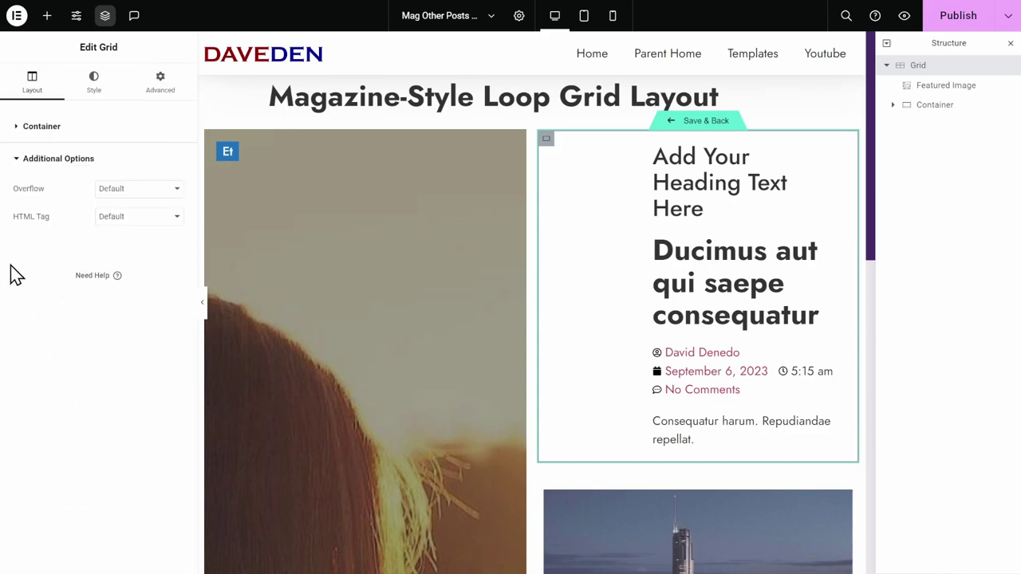
{"action": "left_click", "coordinate": [125, 218]}
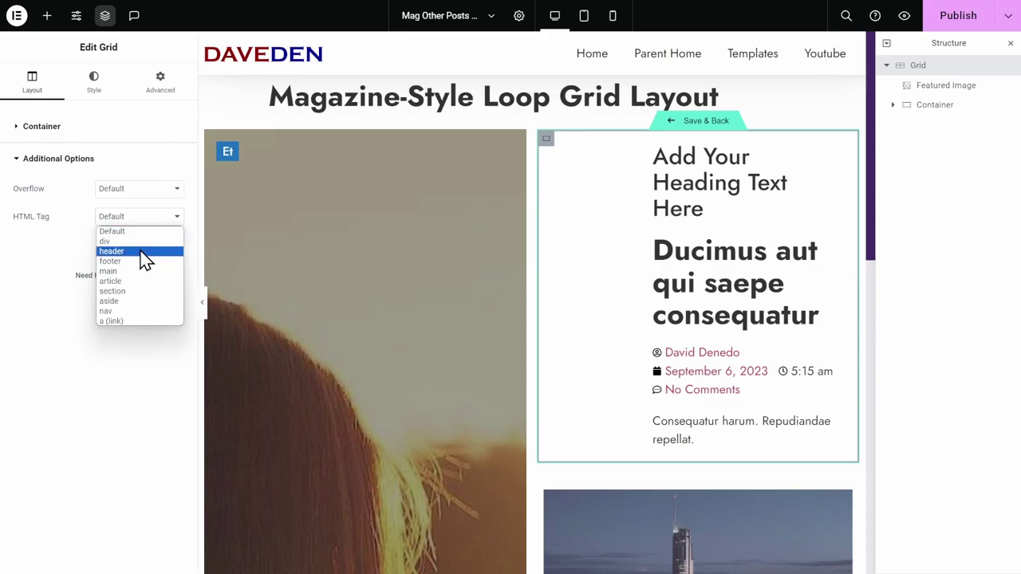
{"action": "left_click", "coordinate": [143, 281]}
{"action": "left_click", "coordinate": [964, 24]}
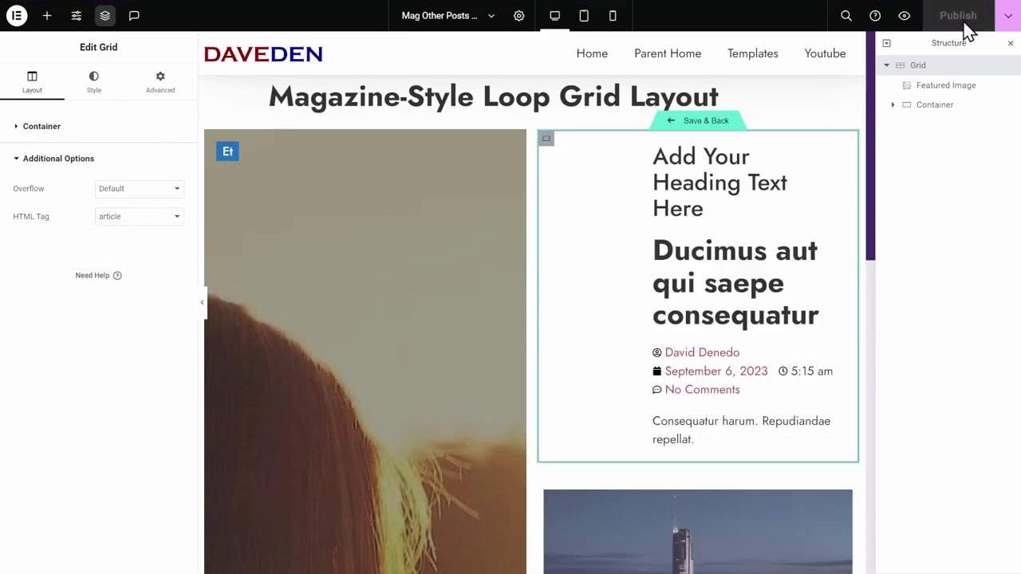
Set the Featured Image's fallback to the media library photo of a long-haired woman in a sunlit field
{"action": "left_click", "coordinate": [590, 192]}
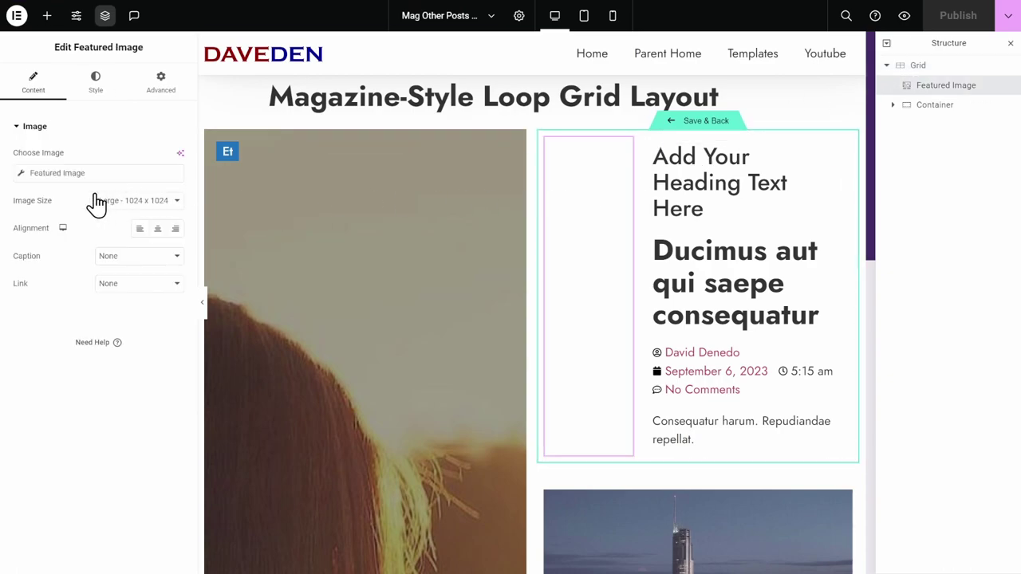
{"action": "left_click", "coordinate": [22, 177]}
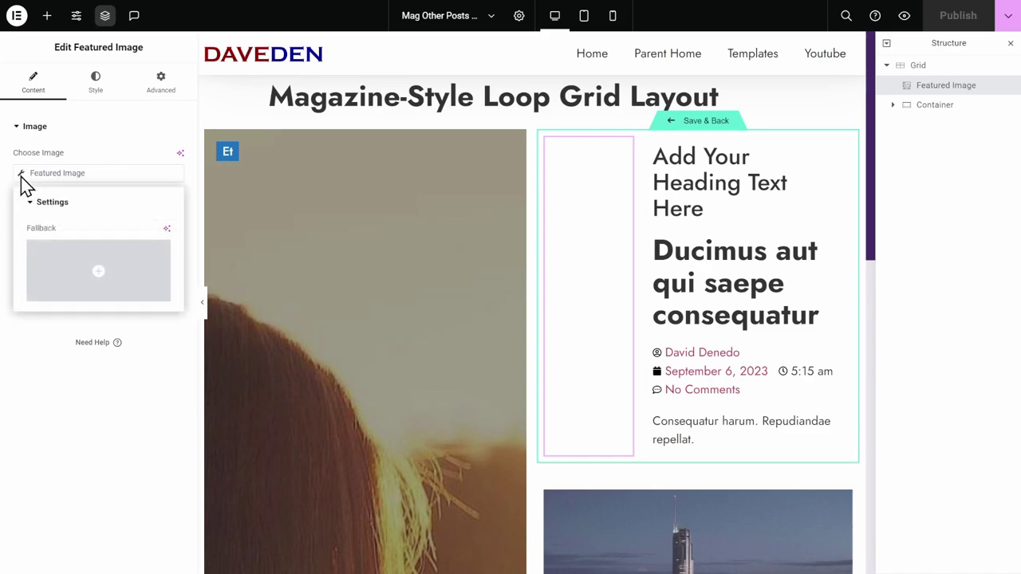
{"action": "left_click", "coordinate": [72, 270]}
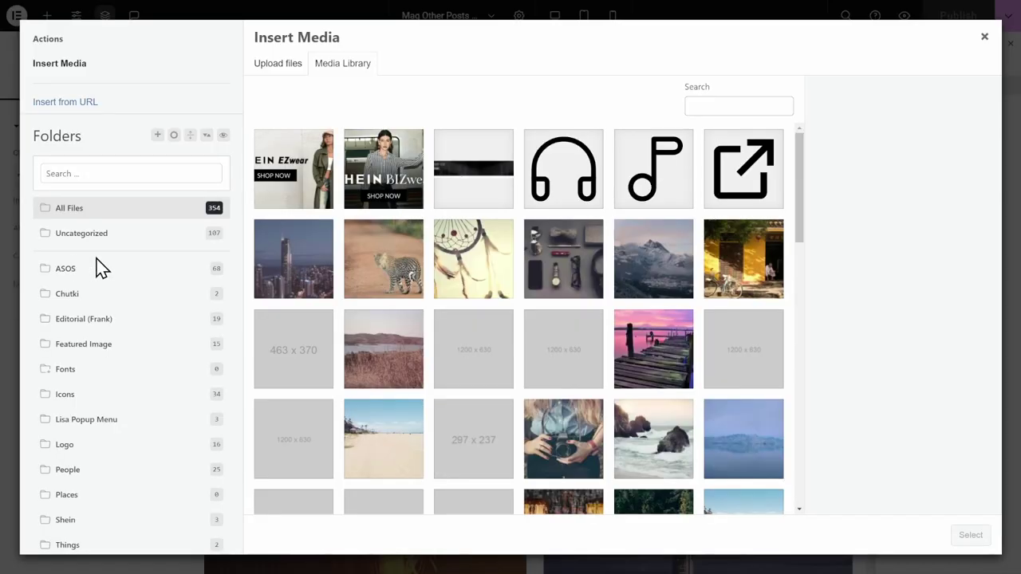
{"action": "scroll", "coordinate": [519, 321], "scroll_direction": "down", "scroll_amount": 7}
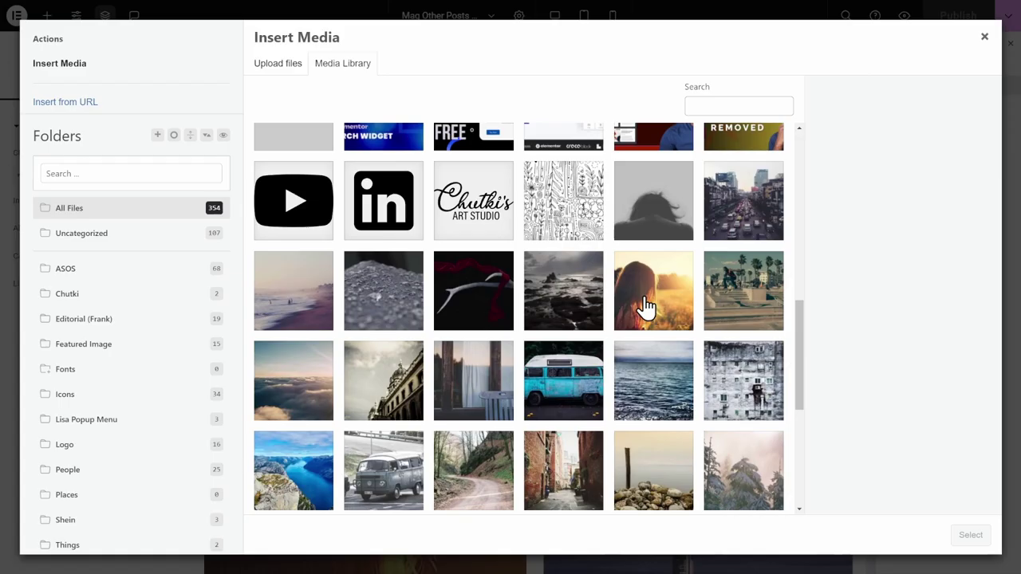
{"action": "left_click", "coordinate": [646, 307]}
{"action": "left_click", "coordinate": [970, 535]}
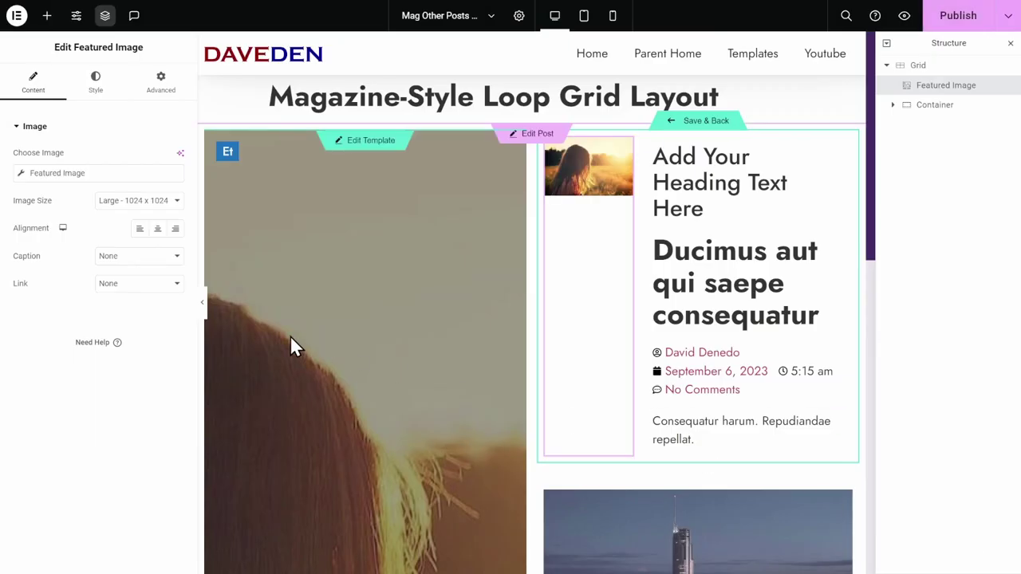
Set the Featured Image's width to 100% and its height to 100%
{"action": "left_click", "coordinate": [95, 86]}
{"action": "left_click", "coordinate": [160, 170]}
{"action": "type", "text": "100"}
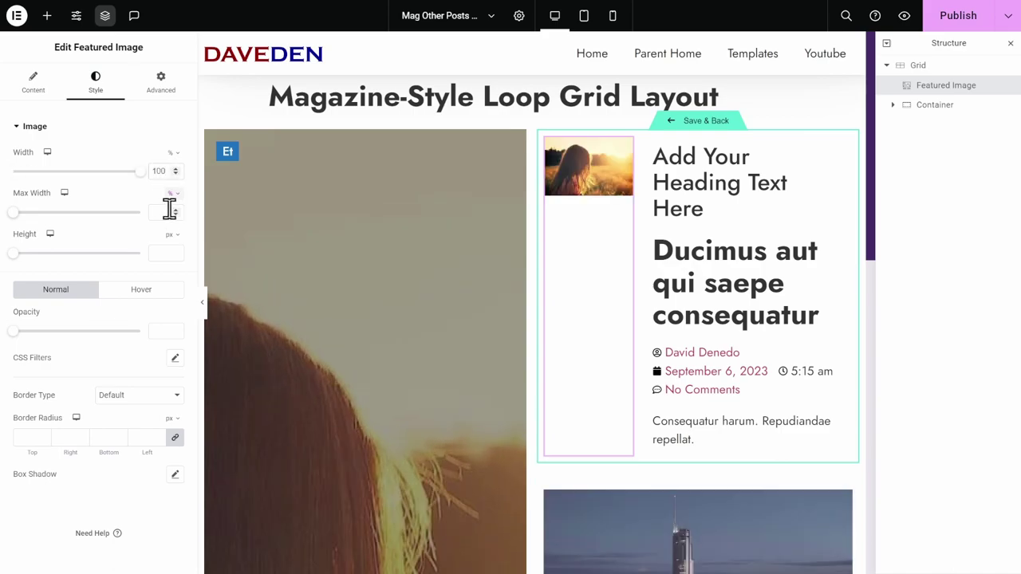
{"action": "left_click", "coordinate": [169, 235]}
{"action": "left_click", "coordinate": [169, 253]}
{"action": "left_click", "coordinate": [159, 253]}
{"action": "type", "text": "100"}
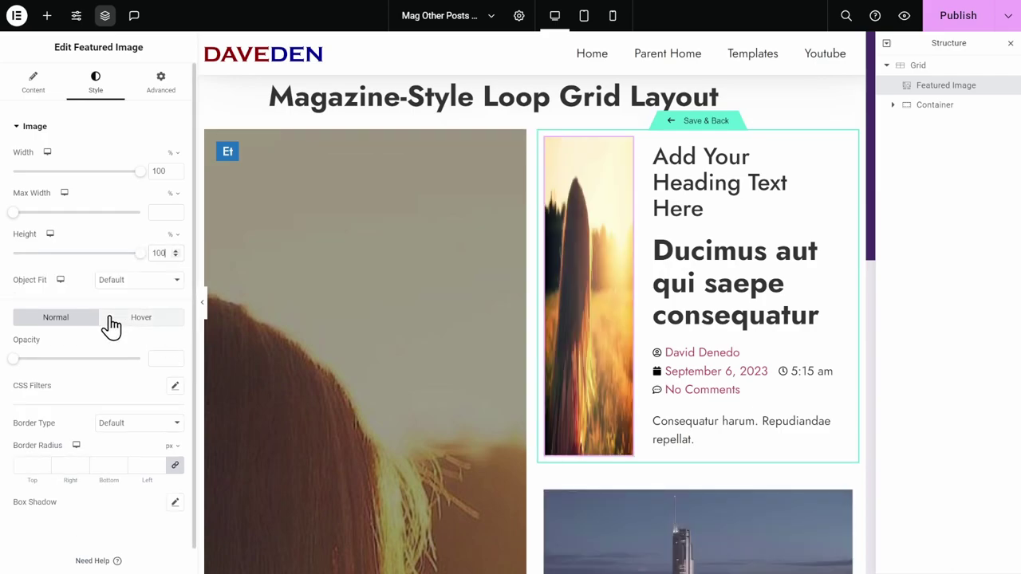
Set the Featured Image's object fit to Cover and select the heading in the template's text container
{"action": "left_click", "coordinate": [135, 280]}
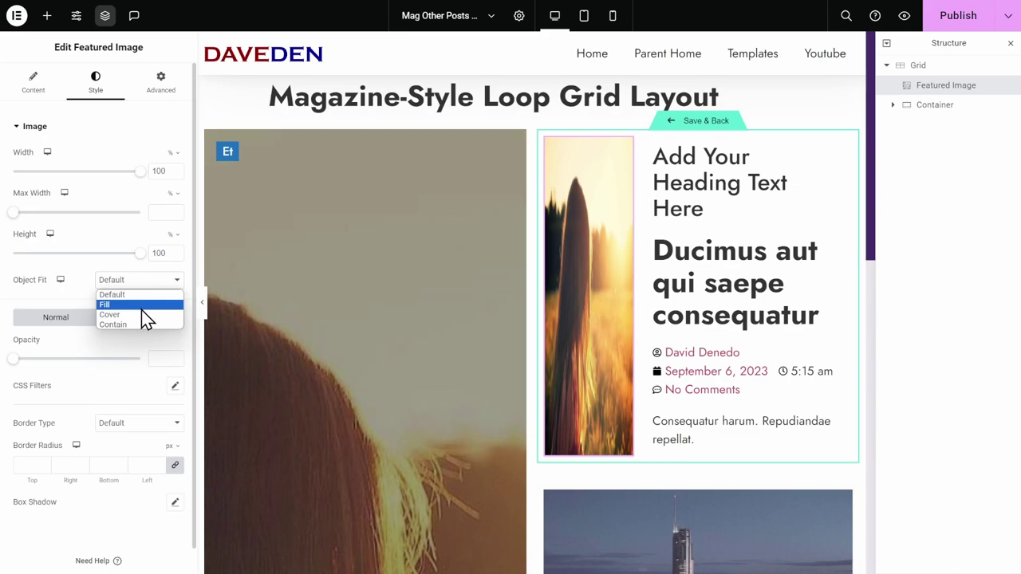
{"action": "left_click", "coordinate": [141, 313]}
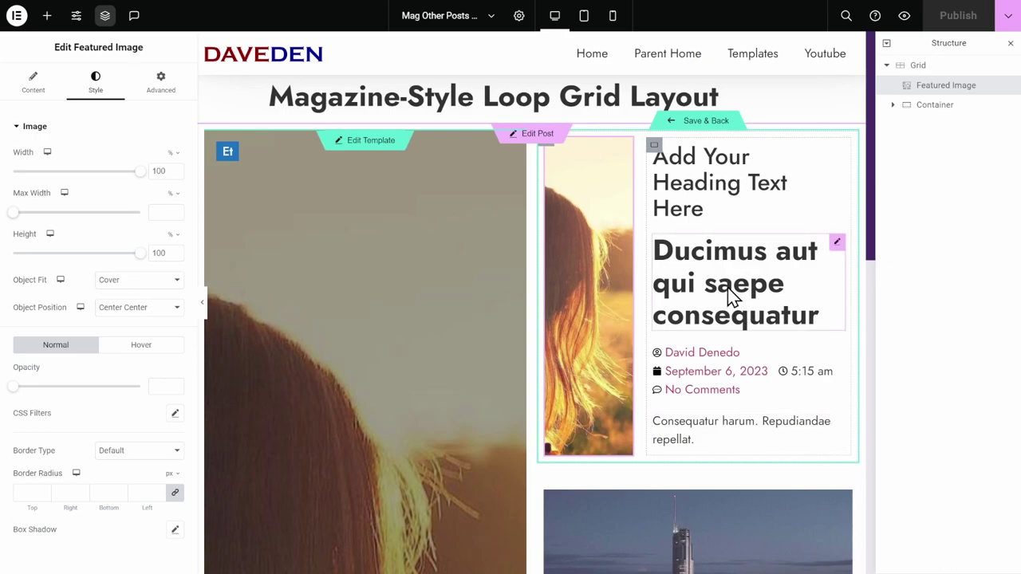
{"action": "left_click", "coordinate": [747, 189]}
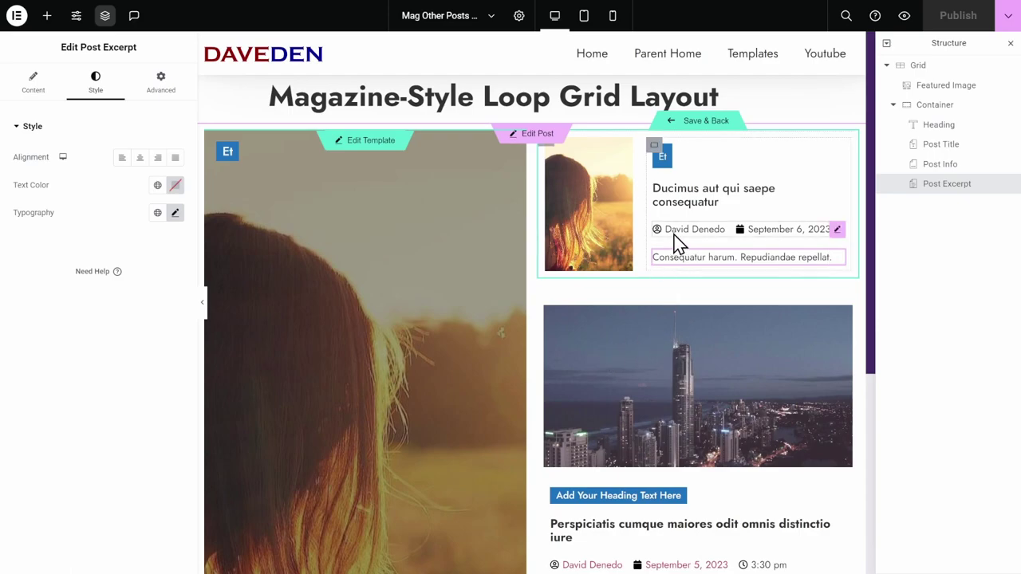
Set the column and row gaps to 8 px on both the outer grid and its inner text container
{"action": "left_click", "coordinate": [919, 67]}
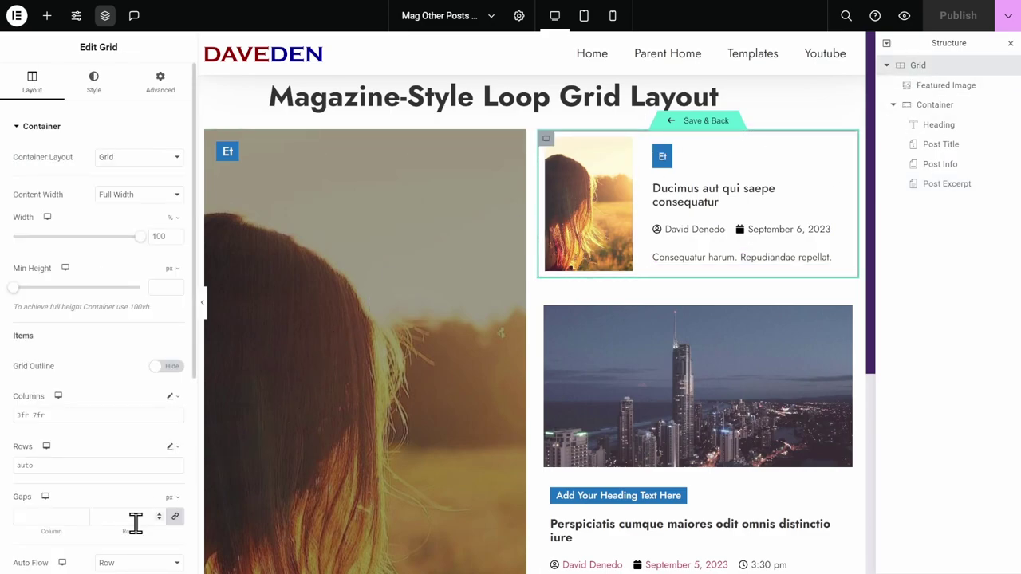
{"action": "left_click_drag", "start_coordinate": [133, 525], "coordinate": [148, 542]}
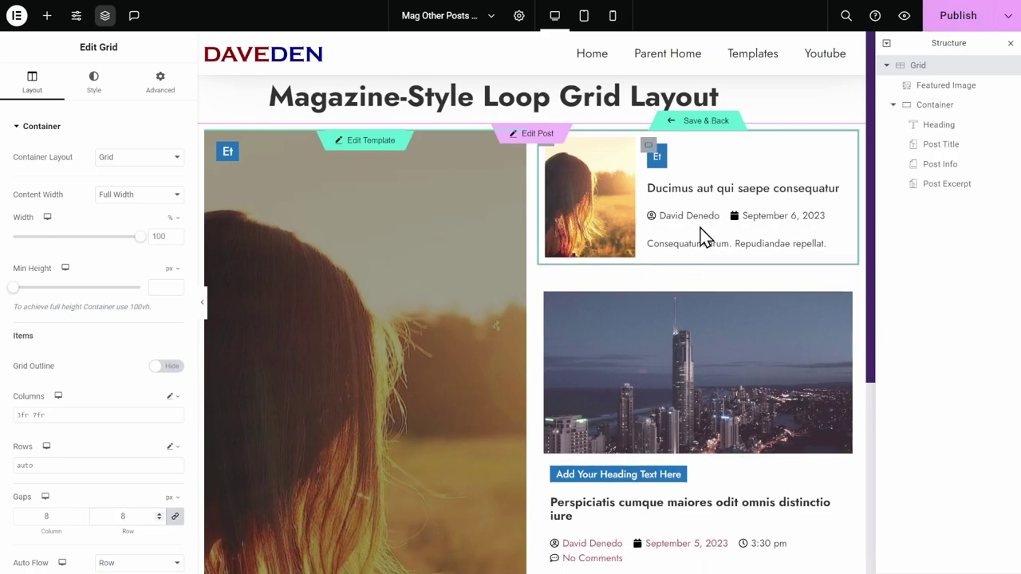
{"action": "left_click", "coordinate": [930, 112]}
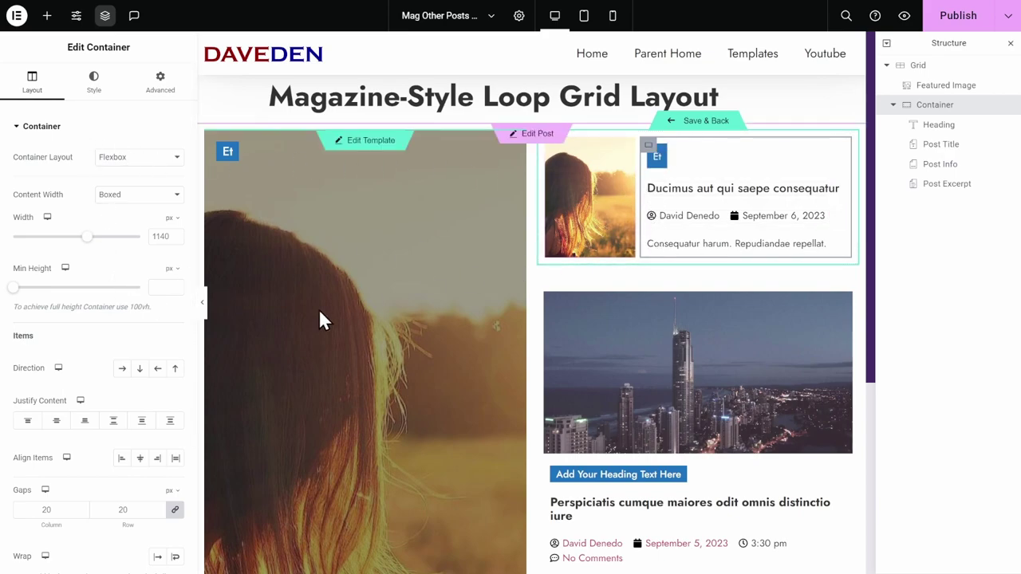
{"action": "double_click", "coordinate": [134, 512]}
{"action": "type", "text": "8"}
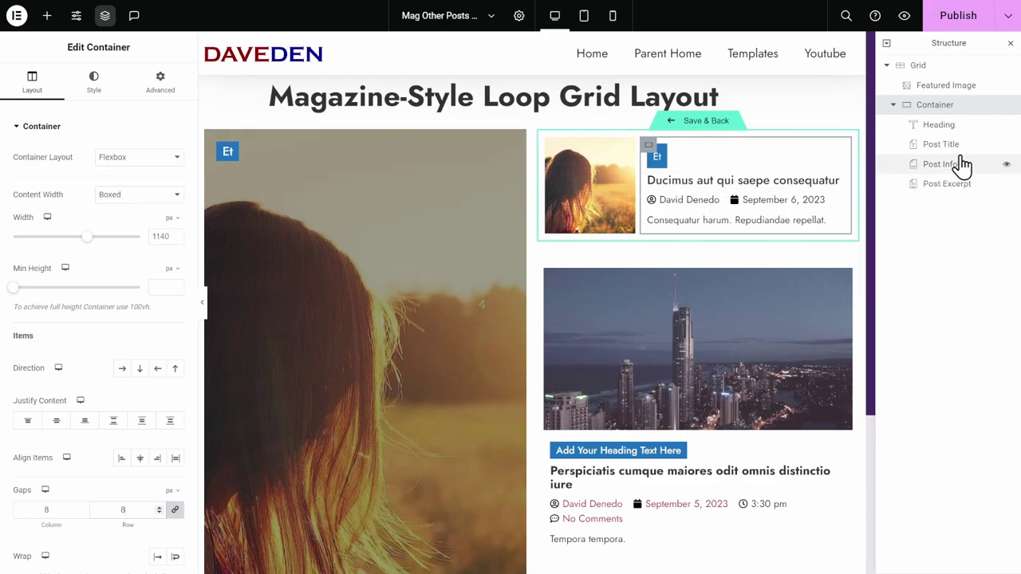
Move the Post Title above the Heading in the structure, and set the Heading's order to Start
{"action": "mouse_move", "coordinate": [967, 149]}
{"action": "left_mouse_down"}
{"action": "mouse_move", "coordinate": [968, 130]}
{"action": "mouse_move", "coordinate": [964, 139]}
{"action": "left_mouse_up"}
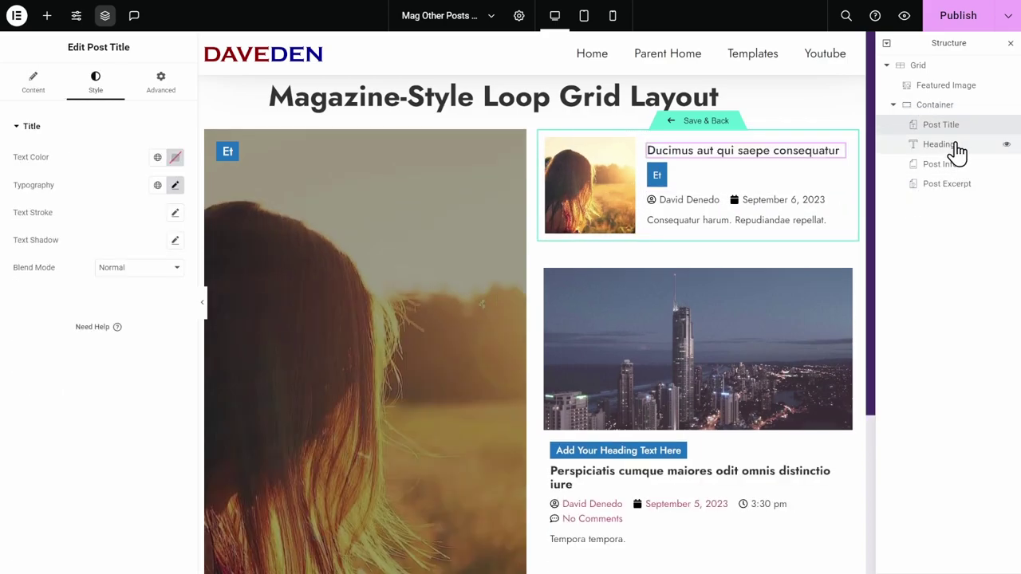
{"action": "left_click", "coordinate": [960, 148]}
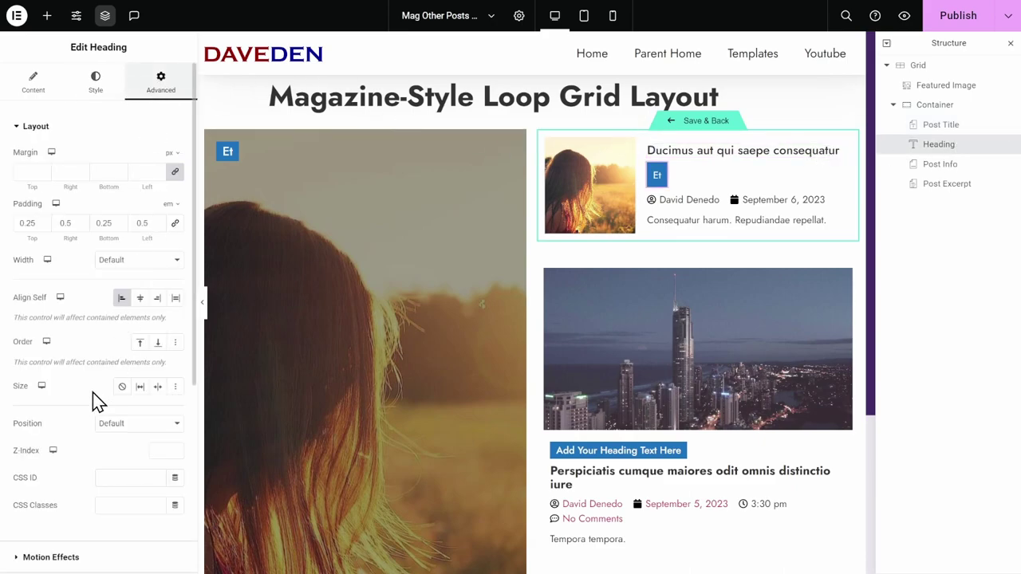
{"action": "left_click", "coordinate": [139, 343]}
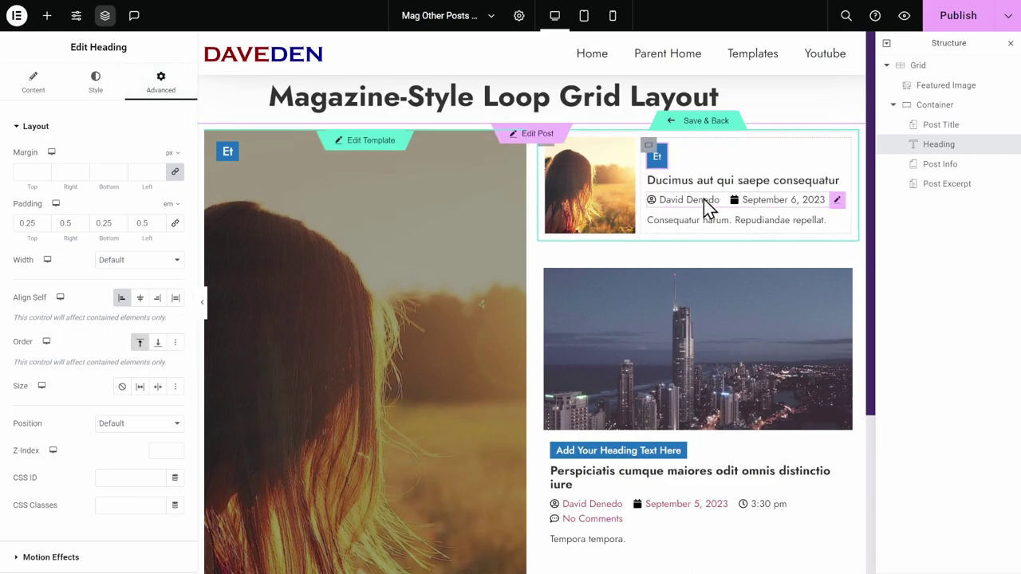
Set the outer grid's padding to 0 on all sides, publish the template and return to the page
{"action": "left_click", "coordinate": [919, 67]}
{"action": "left_click", "coordinate": [167, 90]}
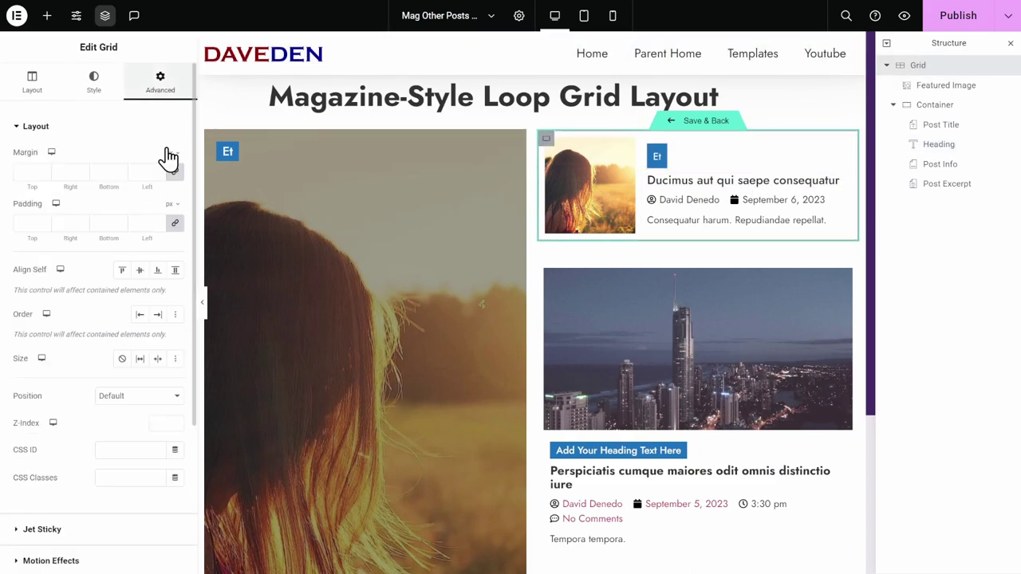
{"action": "left_click", "coordinate": [144, 225]}
{"action": "type", "text": "0"}
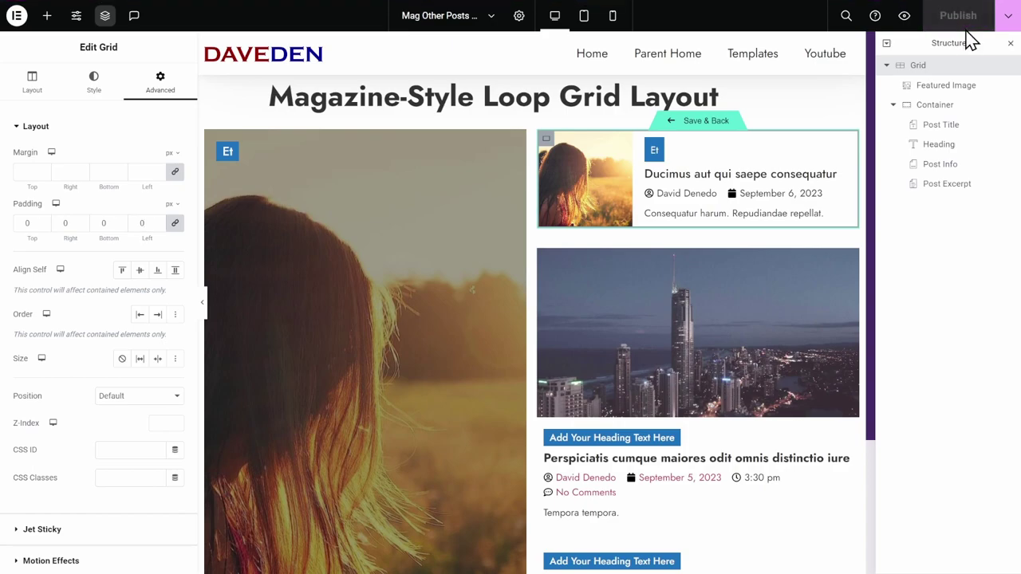
{"action": "left_click", "coordinate": [702, 130]}
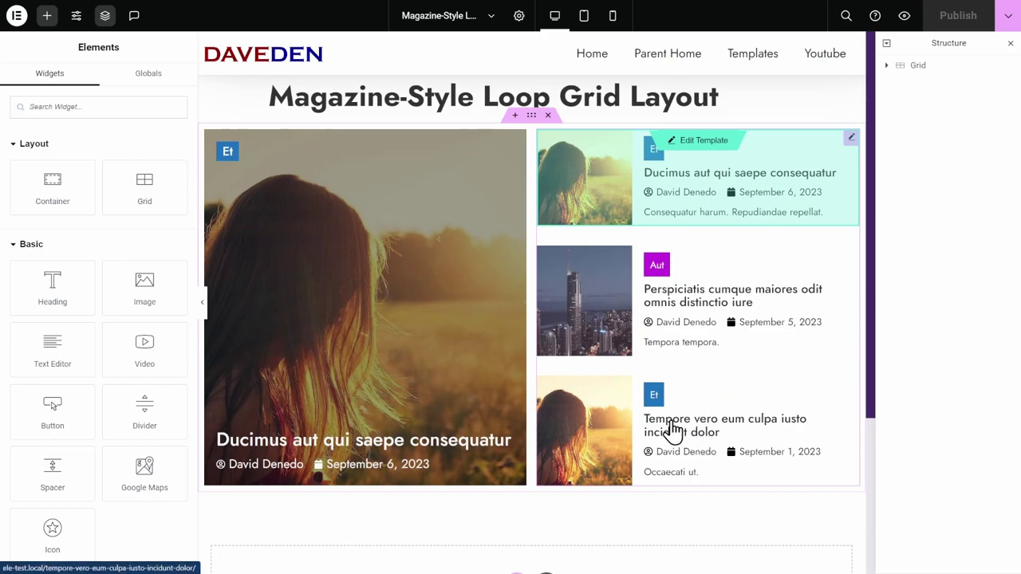
Set the second Loop Grid's gap between rows to 1 rem and publish the page
{"action": "left_click", "coordinate": [740, 397]}
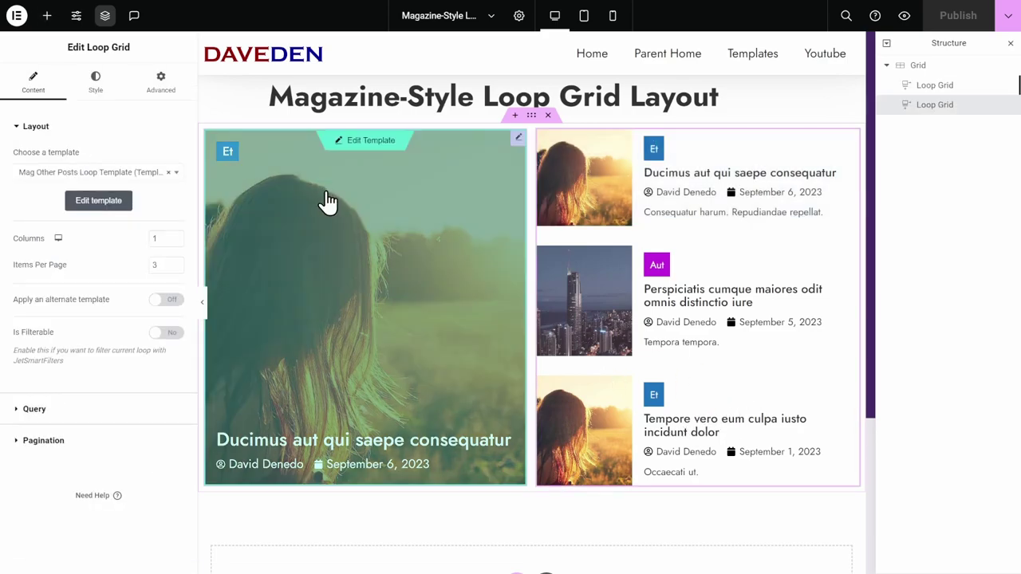
{"action": "left_click", "coordinate": [93, 91]}
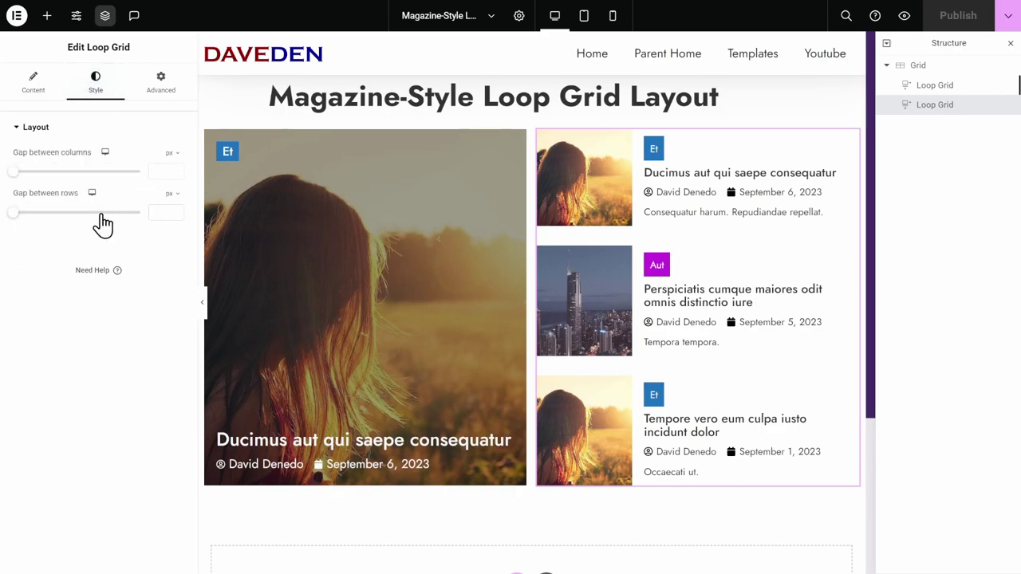
{"action": "left_click", "coordinate": [160, 213]}
{"action": "left_click", "coordinate": [169, 194]}
{"action": "left_click", "coordinate": [169, 233]}
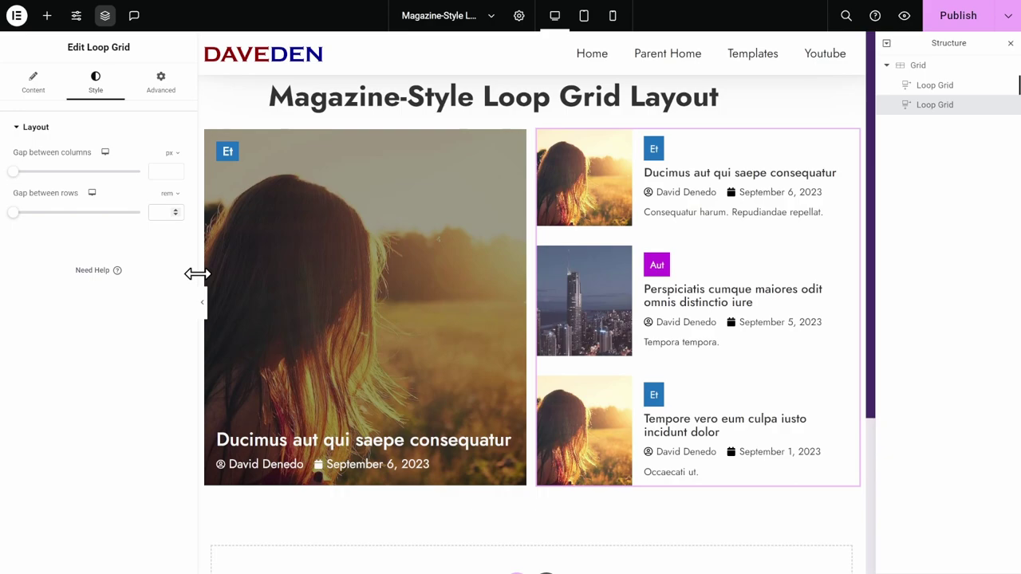
{"action": "type", "text": "1"}
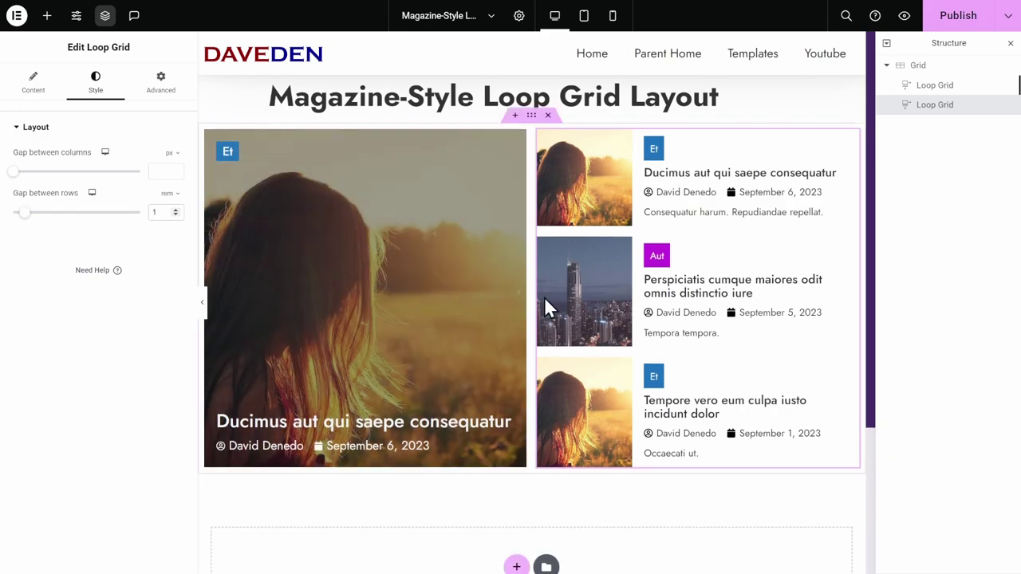
{"action": "left_click", "coordinate": [975, 18]}
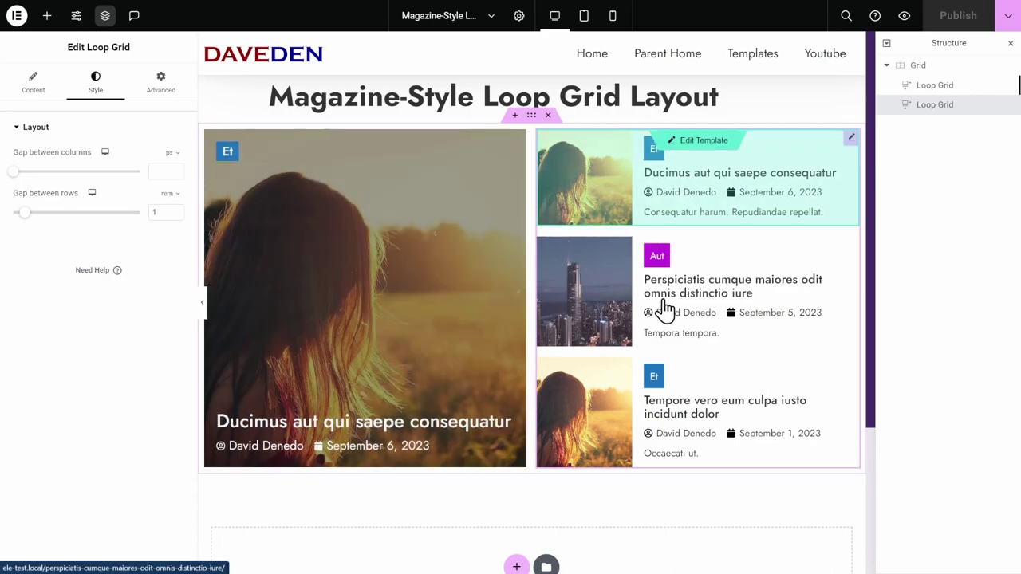
Set the second Loop Grid's query to exclude with an offset of 1, and publish the page
{"action": "left_click", "coordinate": [41, 88]}
{"action": "left_click", "coordinate": [70, 417]}
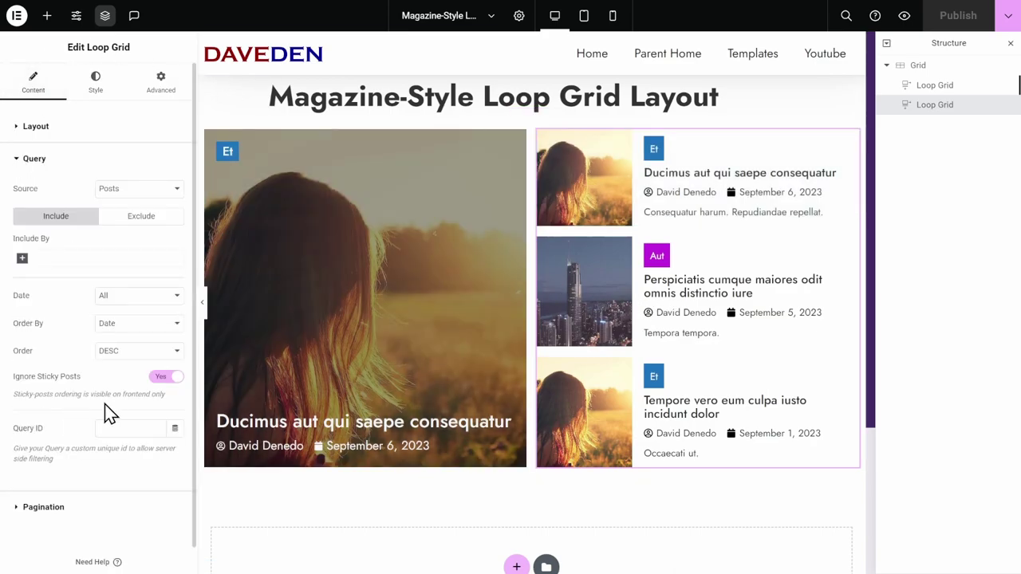
{"action": "left_click", "coordinate": [142, 221]}
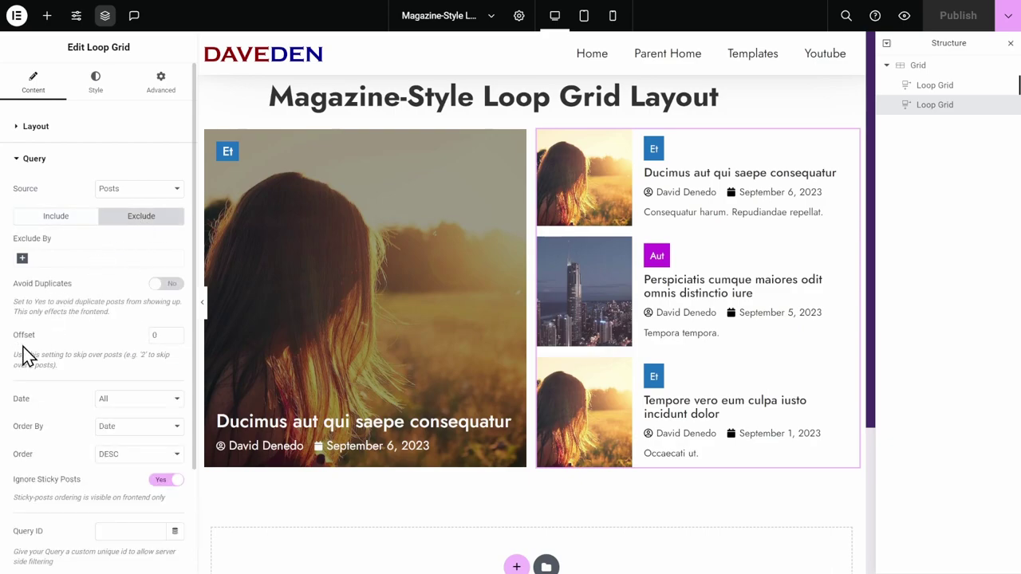
{"action": "left_click", "coordinate": [176, 332]}
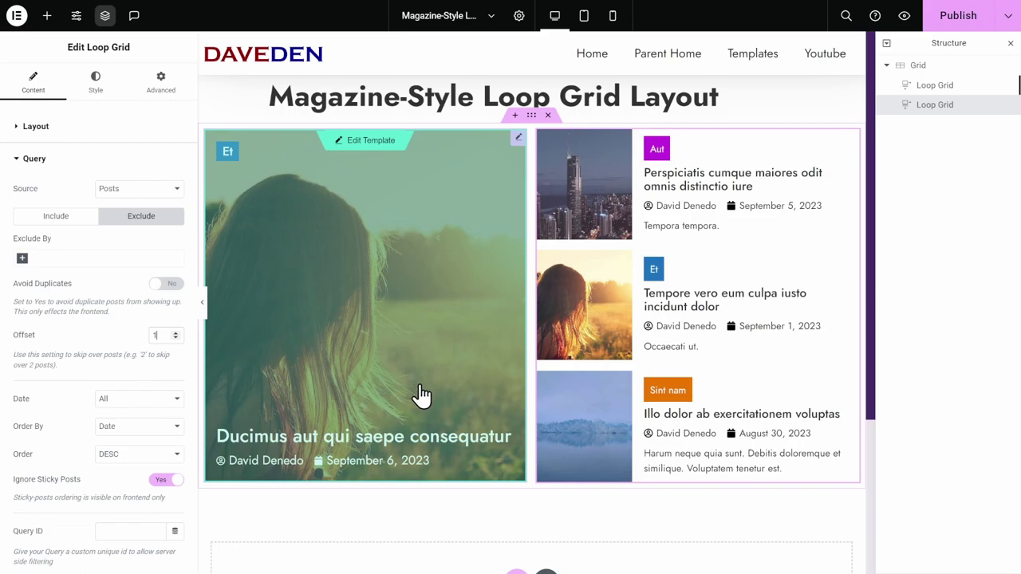
{"action": "left_click", "coordinate": [957, 19]}
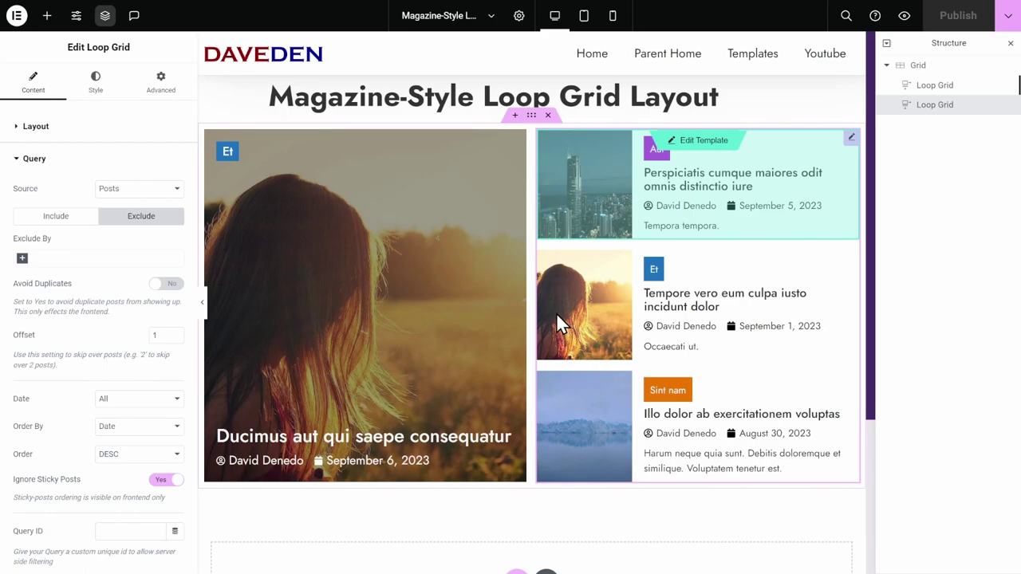
Search the widgets for "loop" and add a Loop Grid in the empty area below the magazine grid
{"action": "scroll", "coordinate": [558, 317], "scroll_direction": "down", "scroll_amount": 5}
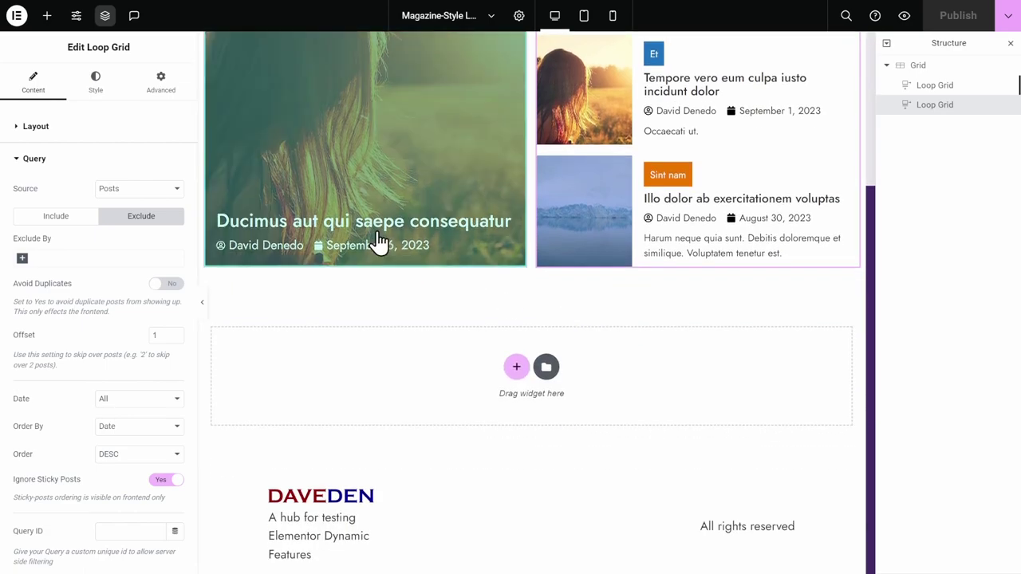
{"action": "left_click", "coordinate": [48, 15]}
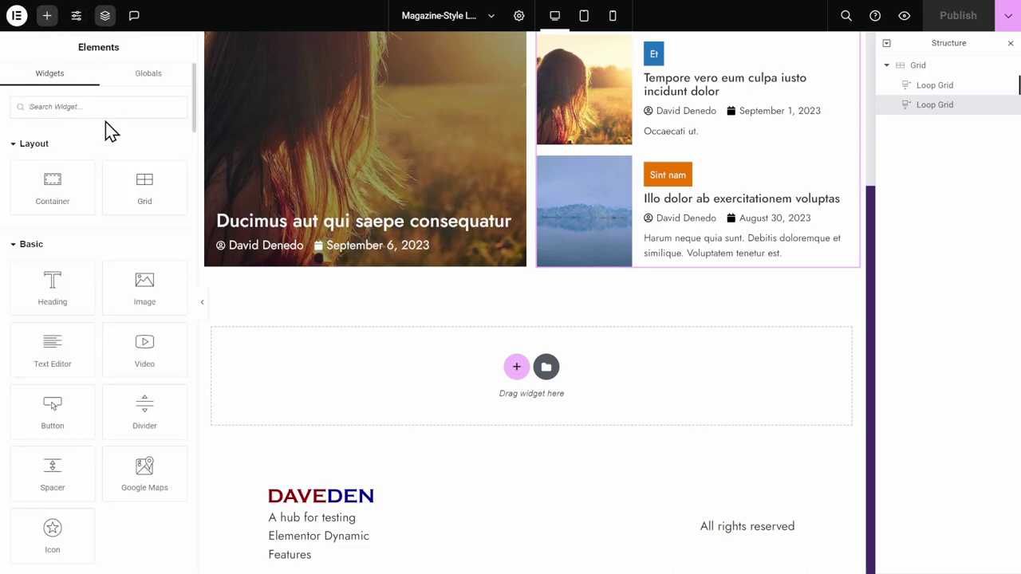
{"action": "type", "text": "loop"}
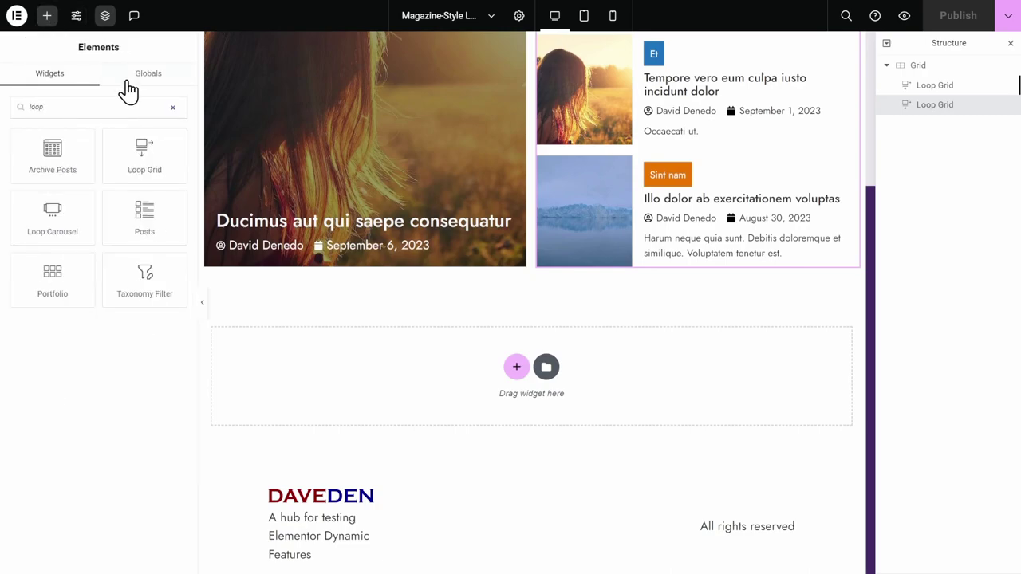
{"action": "left_click_drag", "start_coordinate": [152, 152], "coordinate": [451, 392]}
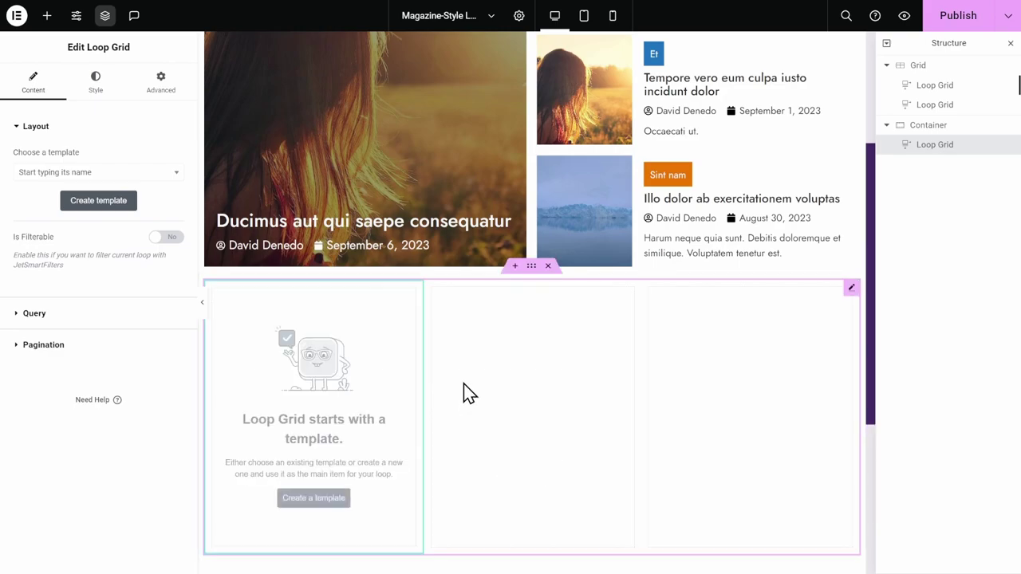
Assign the Mag Other Posts Loop Template to the newly added Loop Grid
{"action": "scroll", "coordinate": [483, 403], "scroll_direction": "down", "scroll_amount": 2}
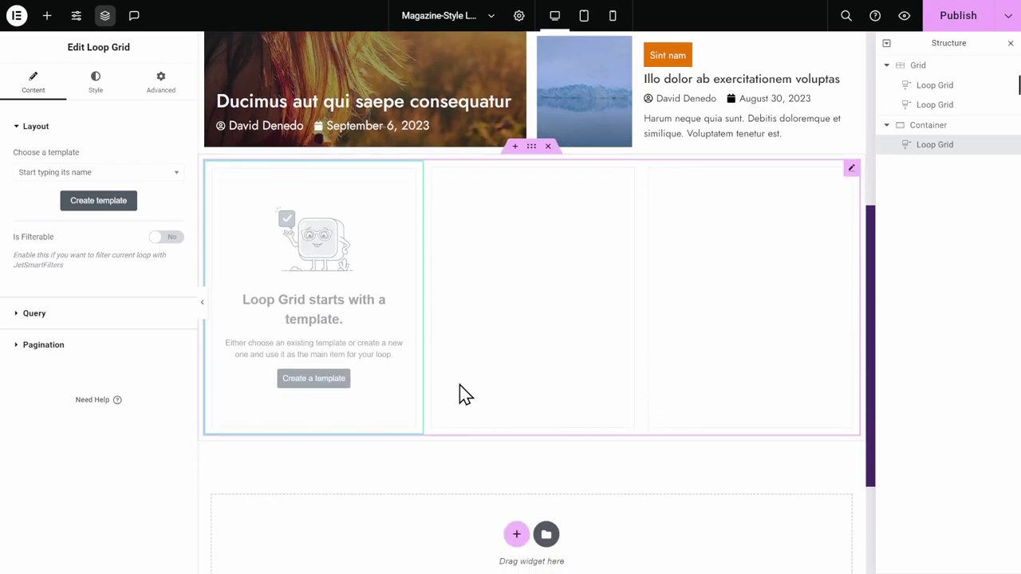
{"action": "left_click", "coordinate": [112, 174]}
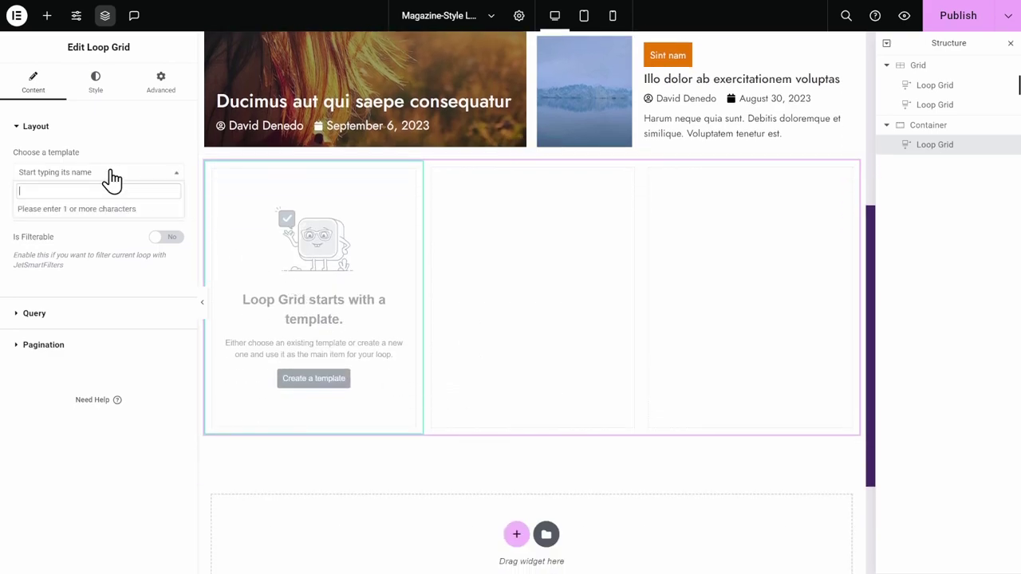
{"action": "scroll", "coordinate": [337, 229], "scroll_direction": "up", "scroll_amount": 3}
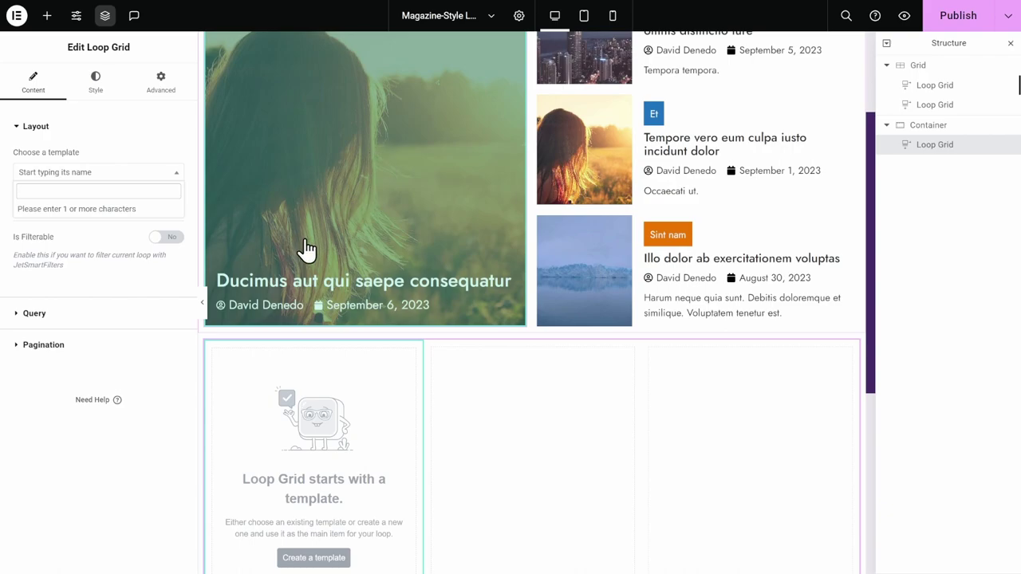
{"action": "type", "text": "mag o"}
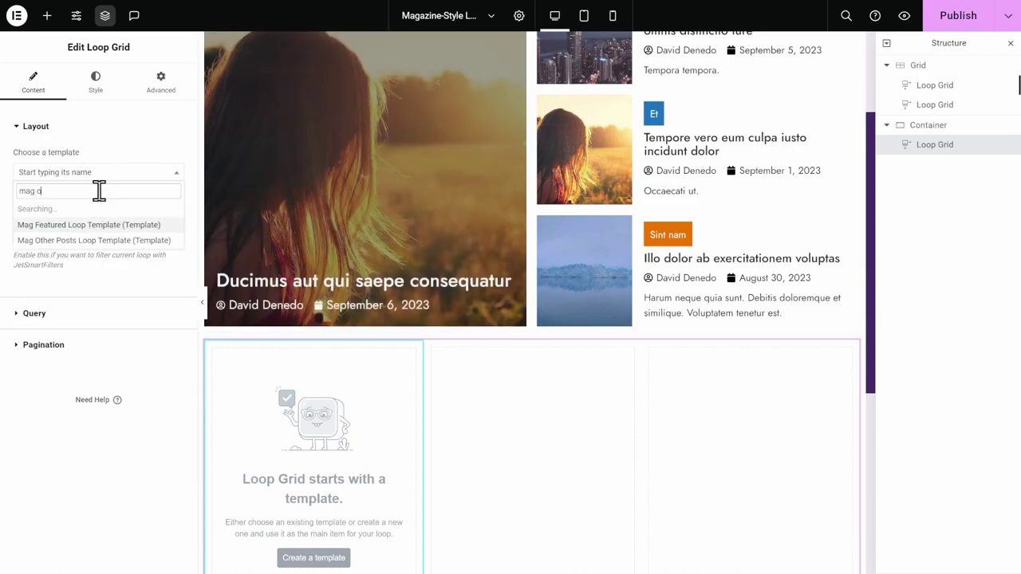
{"action": "left_click", "coordinate": [94, 226]}
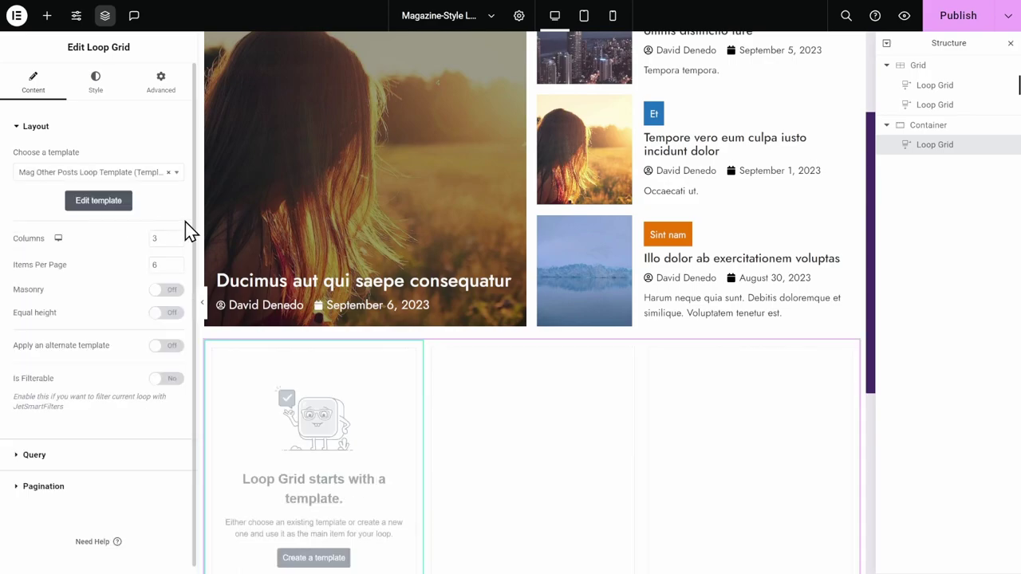
Set the new Loop Grid to 2 columns and 4 items per page
{"action": "scroll", "coordinate": [308, 292], "scroll_direction": "down", "scroll_amount": 1}
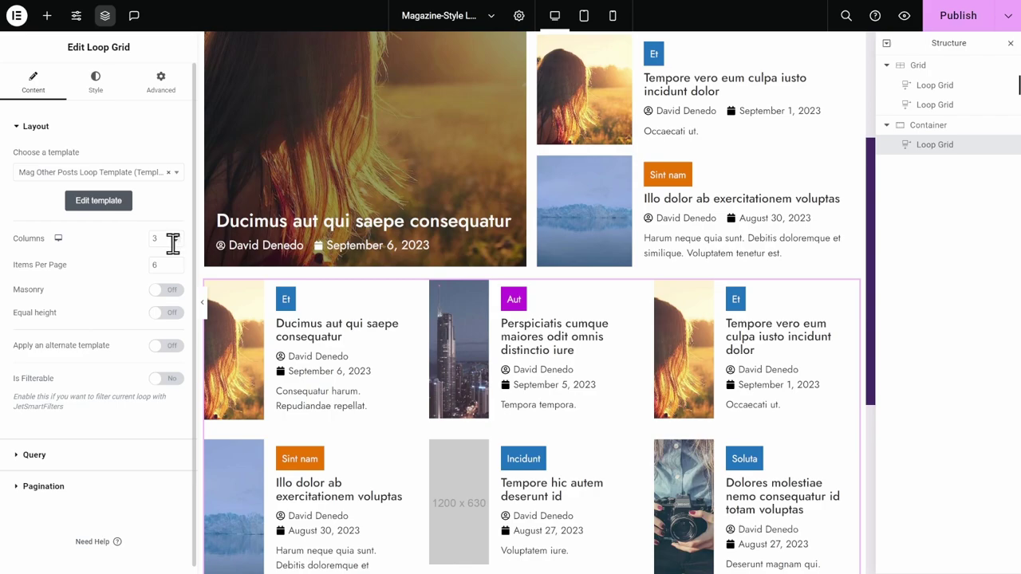
{"action": "left_click", "coordinate": [176, 242]}
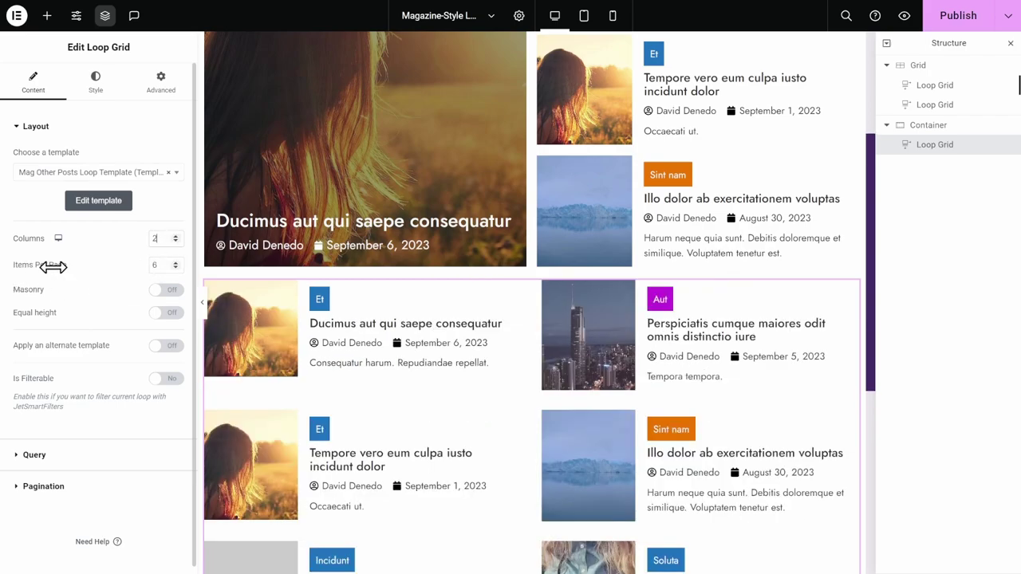
{"action": "left_click", "coordinate": [175, 268]}
{"action": "left_click", "coordinate": [176, 268]}
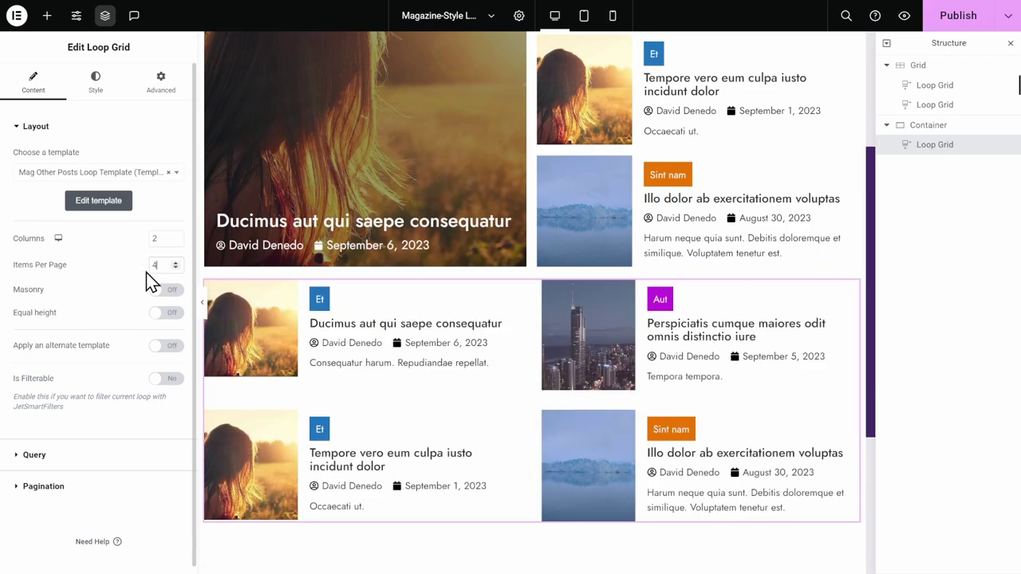
{"action": "scroll", "coordinate": [119, 311], "scroll_direction": "down", "scroll_amount": 1}
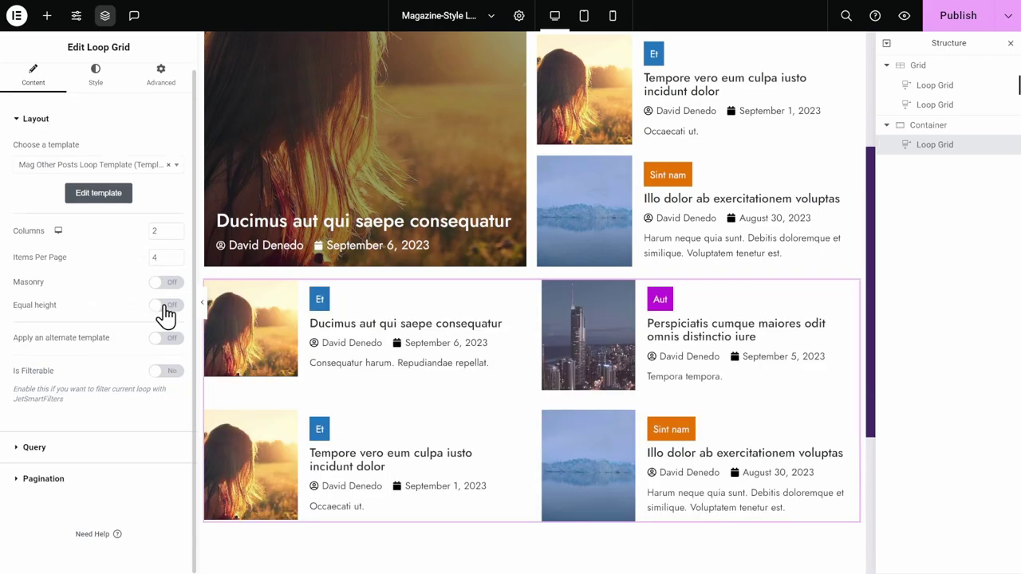
Turn on equal height for the new Loop Grid and choose Mag Featured Loop Template as its alternate template
{"action": "left_click", "coordinate": [165, 305]}
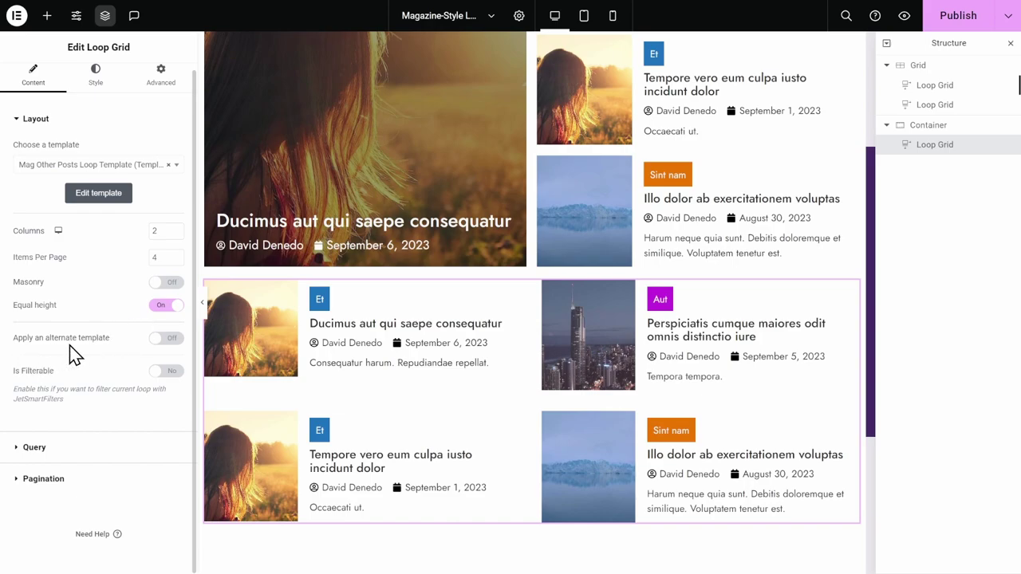
{"action": "left_click", "coordinate": [166, 339]}
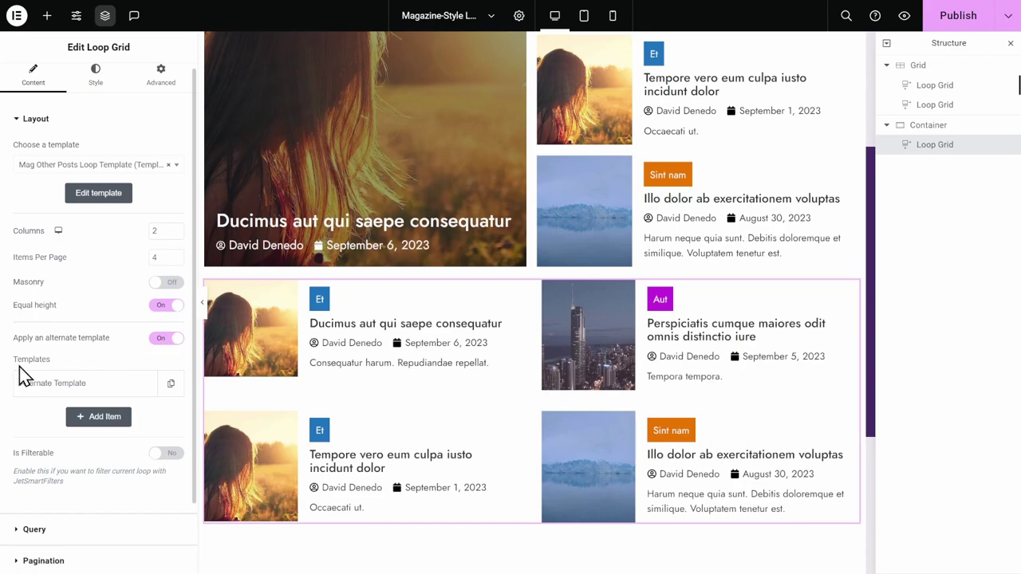
{"action": "left_click", "coordinate": [77, 391]}
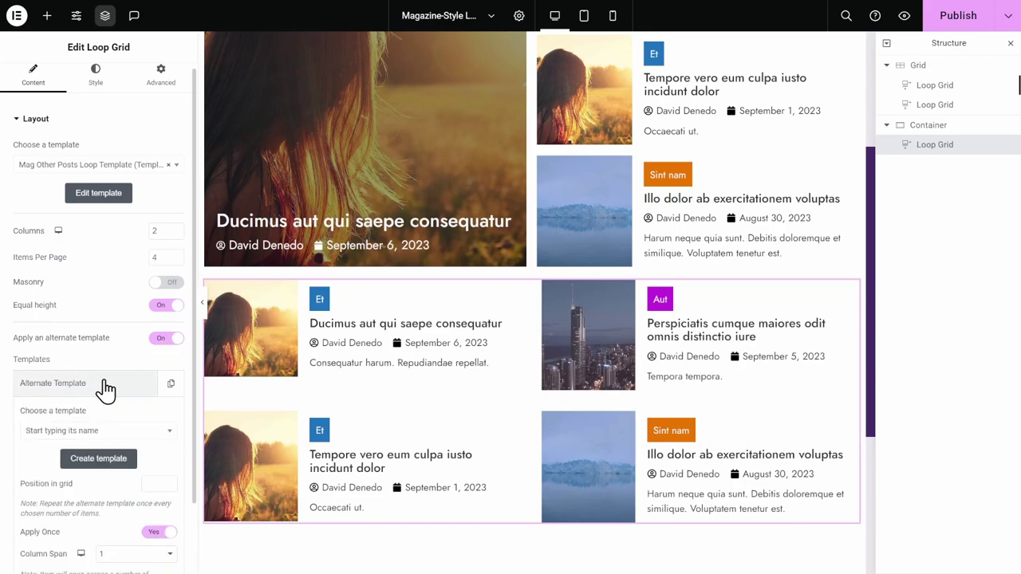
{"action": "scroll", "coordinate": [107, 374], "scroll_direction": "down", "scroll_amount": 3}
{"action": "left_click", "coordinate": [120, 311]}
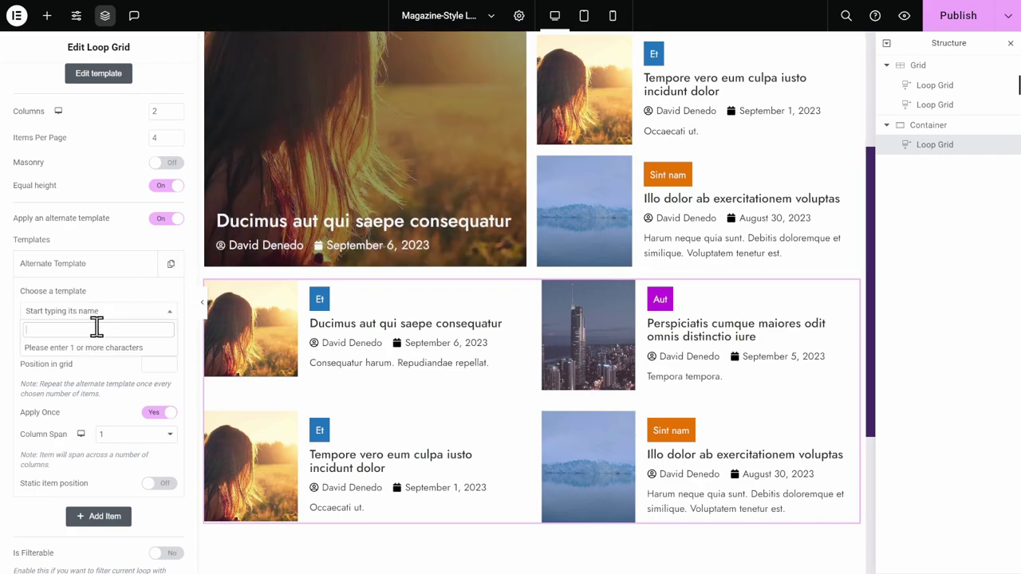
{"action": "type", "text": "mag f"}
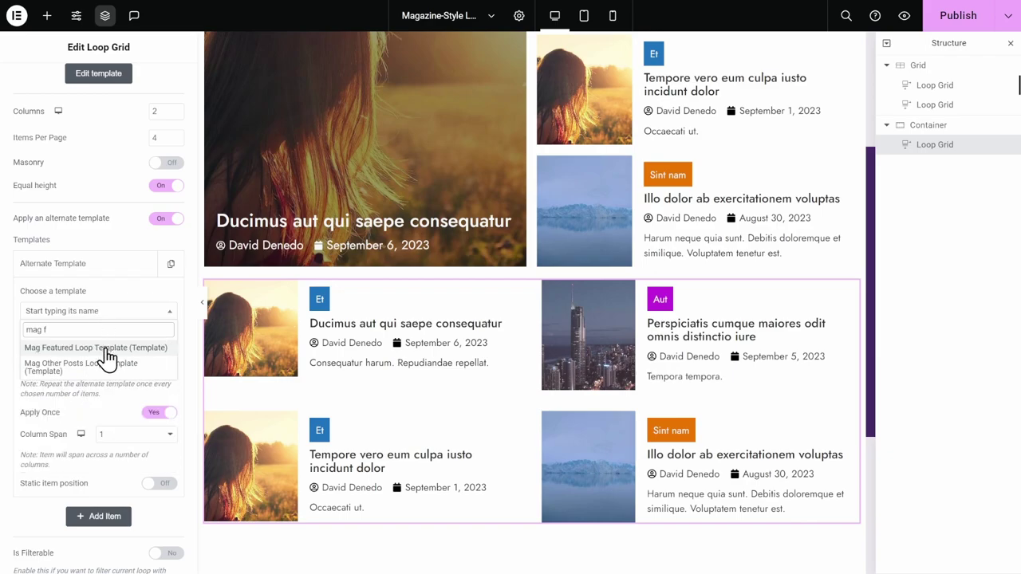
{"action": "left_click", "coordinate": [109, 355]}
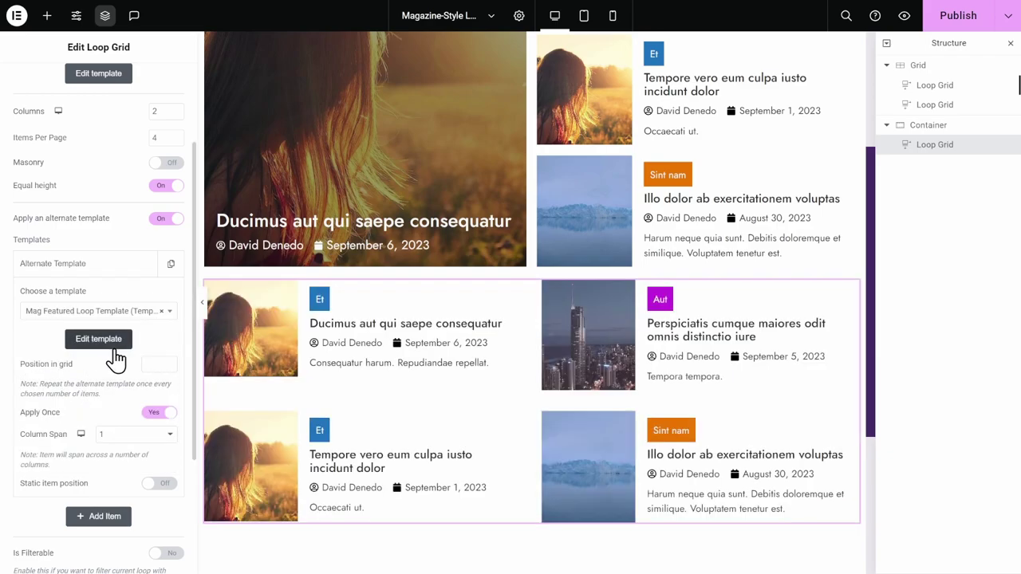
Set the alternate template's position in the grid to 1
{"action": "scroll", "coordinate": [159, 367], "scroll_direction": "down", "scroll_amount": 3}
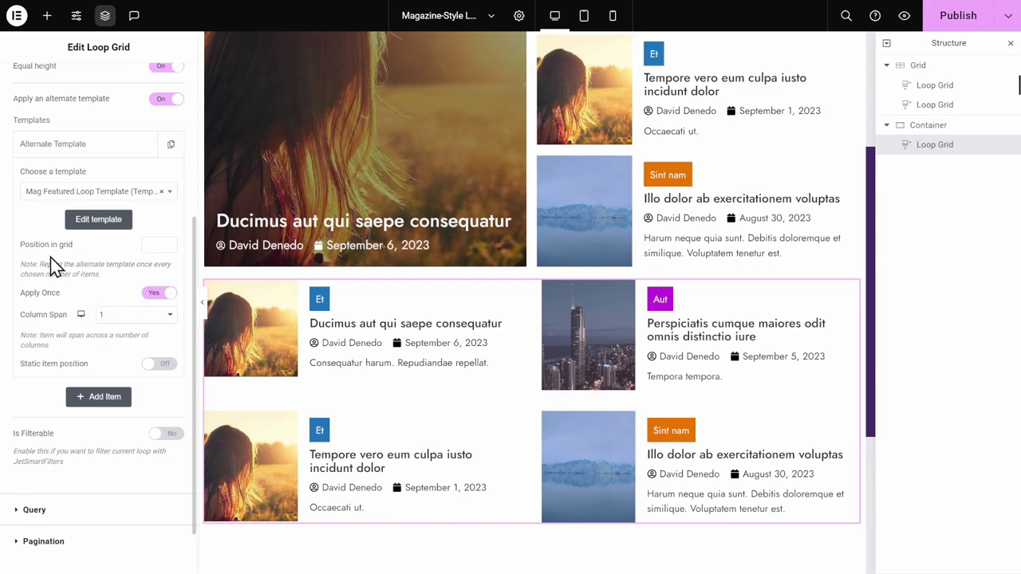
{"action": "left_click", "coordinate": [159, 244]}
{"action": "type", "text": "1"}
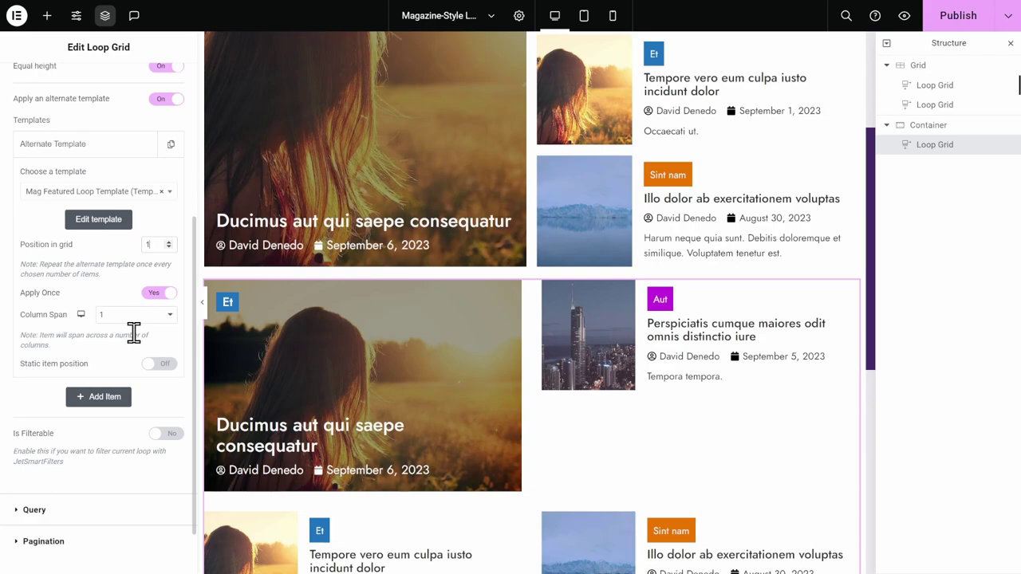
Add custom CSS for min-width 1024px: .elementor-grid with grid-template-rows repeat(3,auto), and .e-loop-item:nth-of-type(1) with grid-column 1 / span 1 and grid-row 1 / -1
{"action": "scroll", "coordinate": [134, 333], "scroll_direction": "up", "scroll_amount": 3}
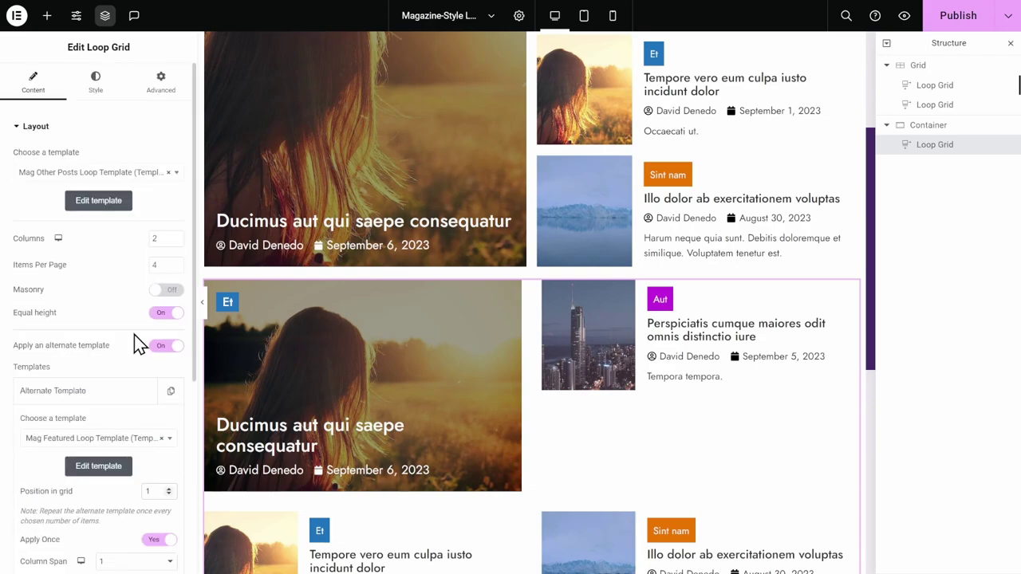
{"action": "left_click", "coordinate": [159, 91]}
{"action": "scroll", "coordinate": [164, 191], "scroll_direction": "down", "scroll_amount": 8}
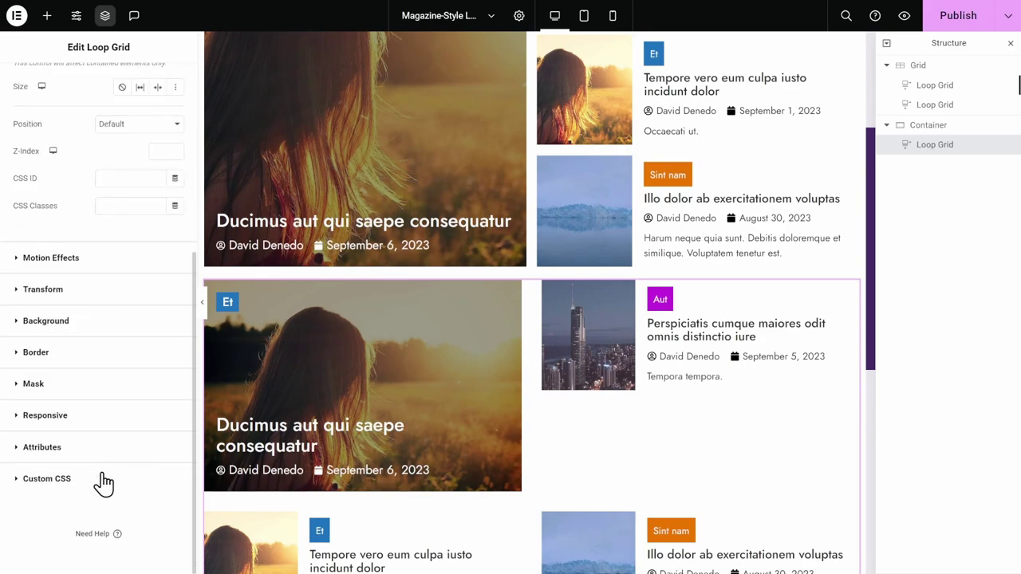
{"action": "left_click", "coordinate": [103, 478]}
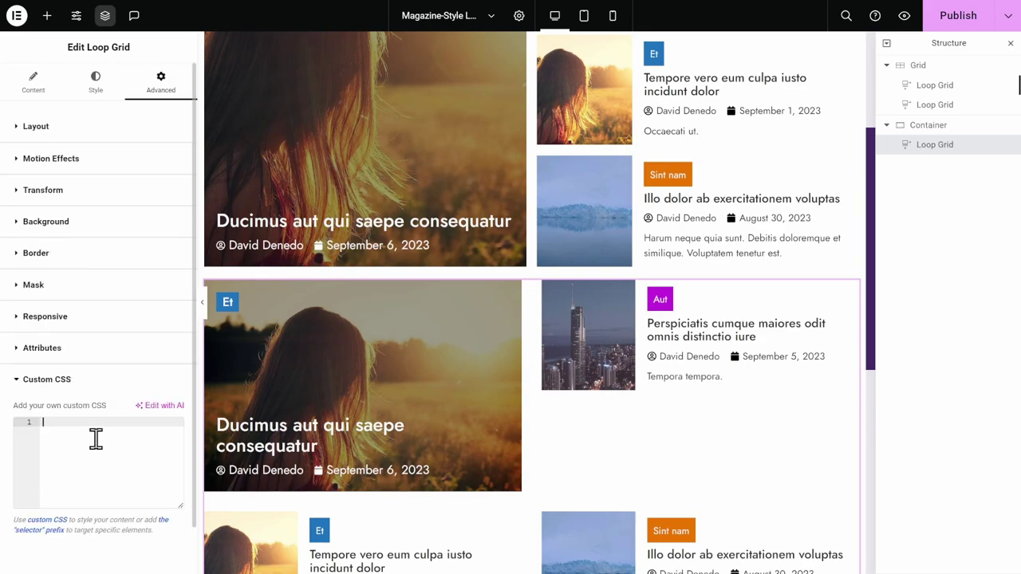
{"action": "type", "text": "@media screen and (min-width:1024px){ selector .elementor-grid{ grid-template-rows: repeat(3,auto);}  selector .e-loop-item:nth-of-type(1) {     grid-column: 1 / span 1;     grid-row: 1 / -1;} }"}
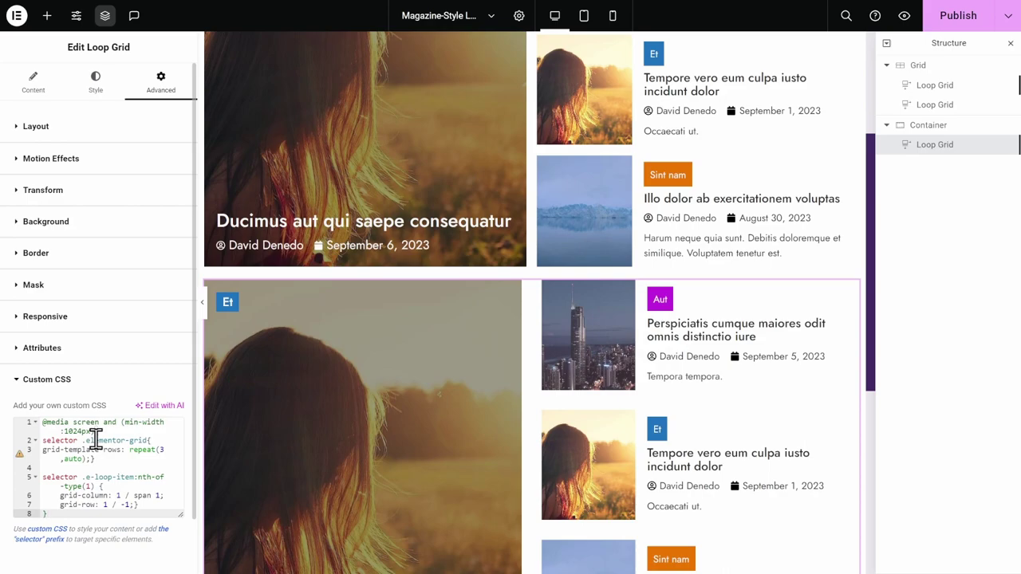
Set the new Loop Grid's gap between columns and gap between rows to 1 rem each
{"action": "scroll", "coordinate": [446, 428], "scroll_direction": "down", "scroll_amount": 3}
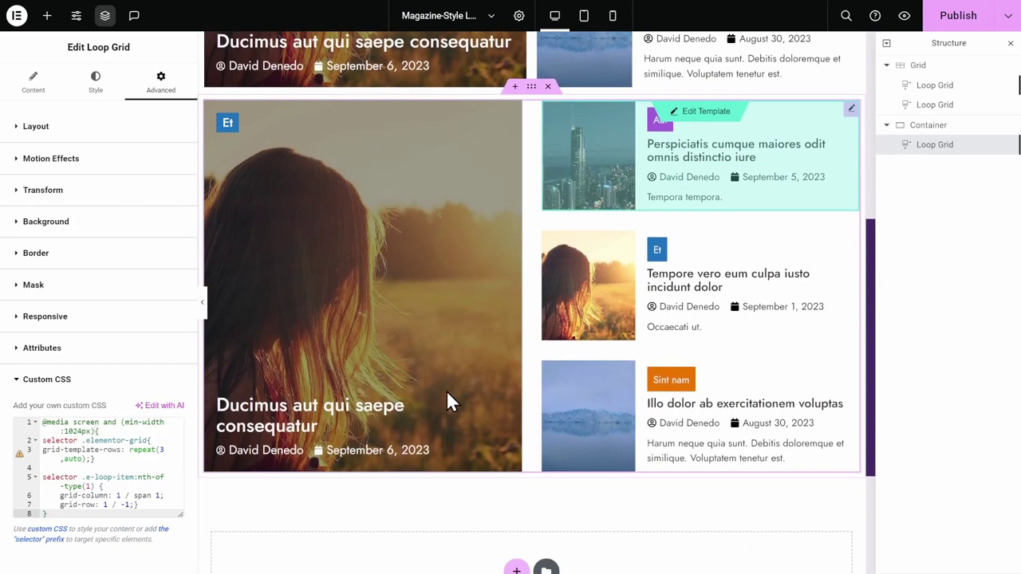
{"action": "scroll", "coordinate": [447, 399], "scroll_direction": "up", "scroll_amount": 6}
{"action": "scroll", "coordinate": [462, 351], "scroll_direction": "down", "scroll_amount": 3}
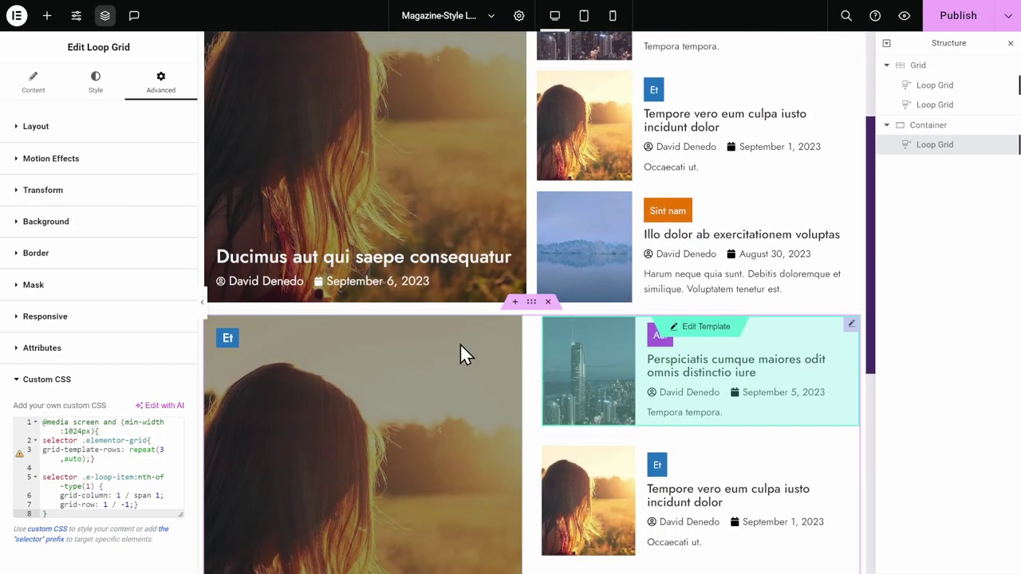
{"action": "scroll", "coordinate": [461, 348], "scroll_direction": "down", "scroll_amount": 2}
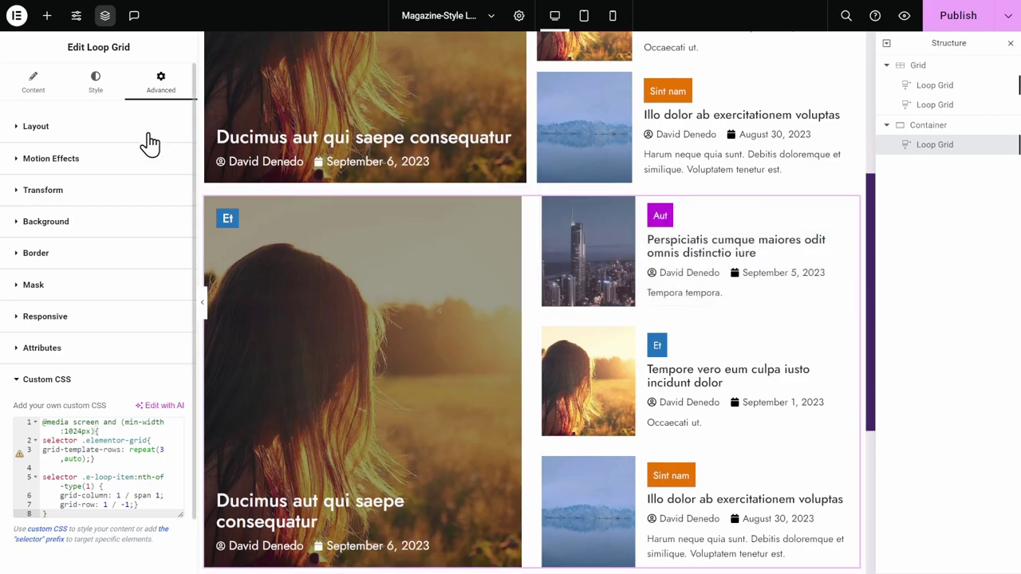
{"action": "left_click", "coordinate": [95, 93]}
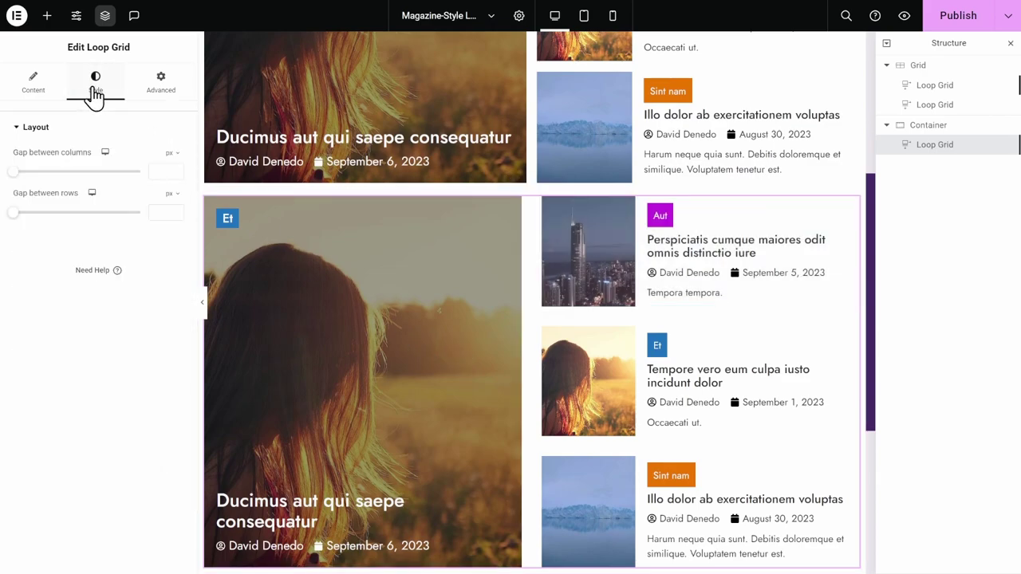
{"action": "left_click", "coordinate": [170, 154]}
{"action": "left_click", "coordinate": [168, 192]}
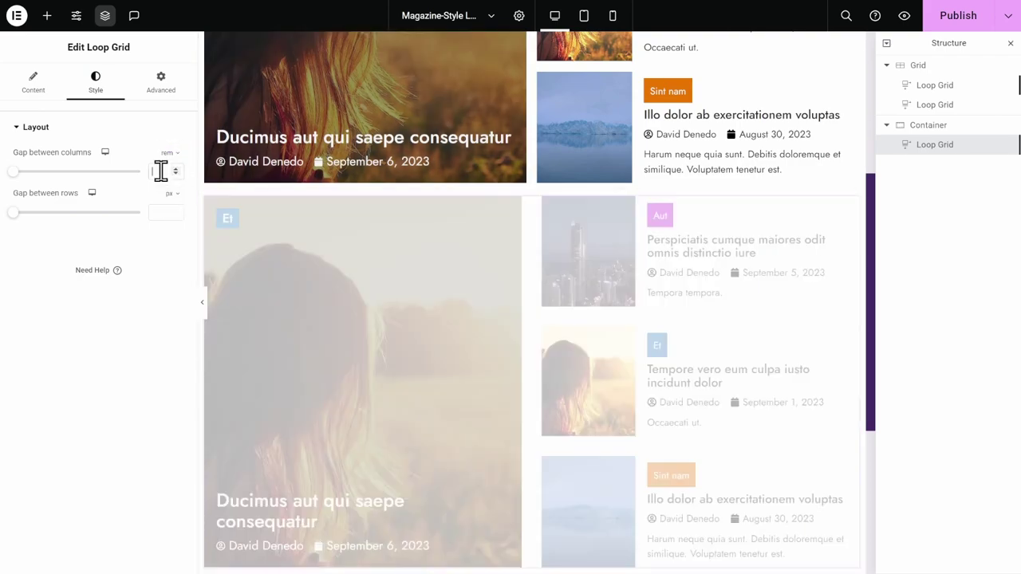
{"action": "left_click", "coordinate": [162, 171]}
{"action": "type", "text": "1"}
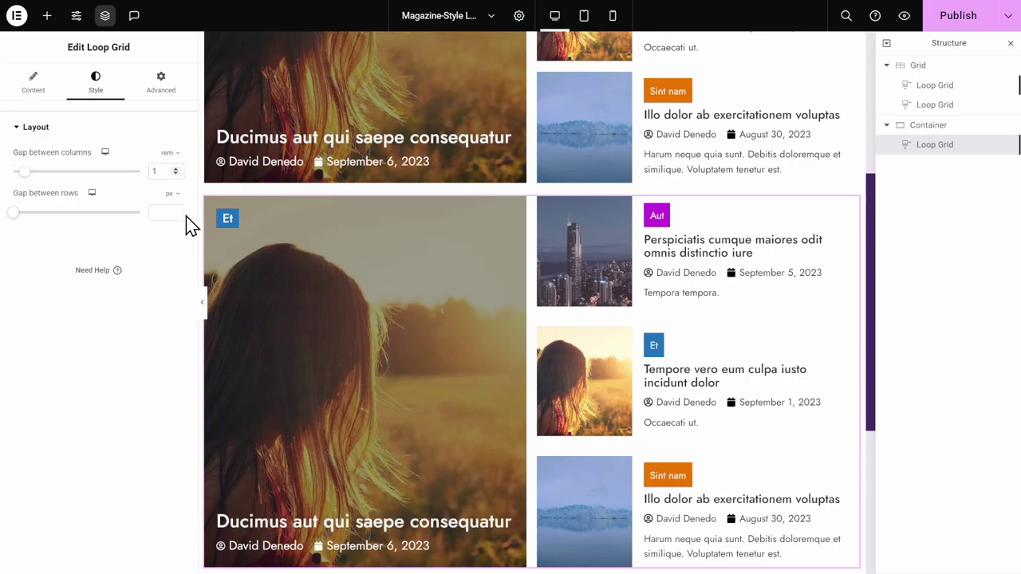
{"action": "left_click", "coordinate": [170, 195]}
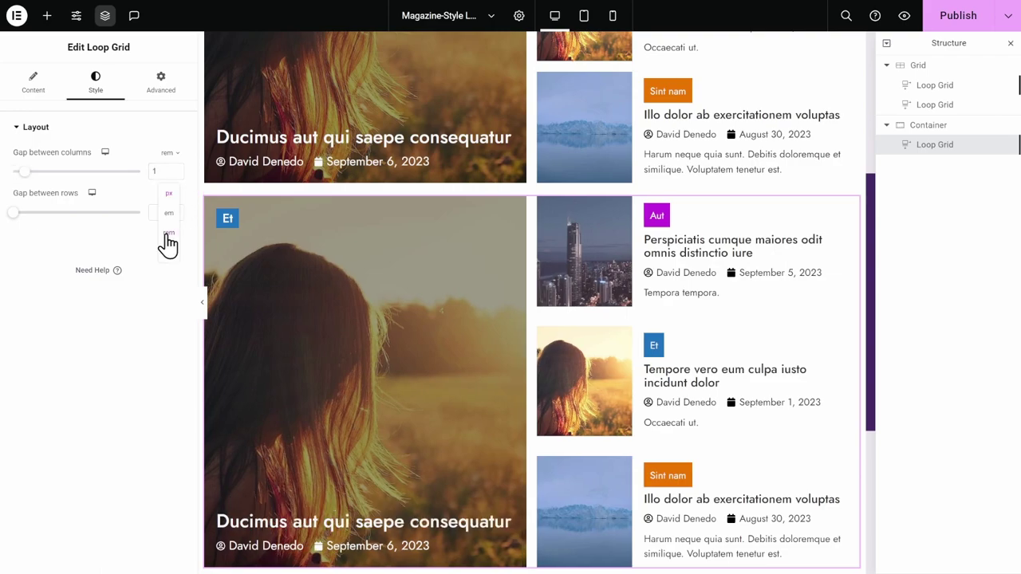
{"action": "left_click", "coordinate": [165, 240]}
{"action": "left_click", "coordinate": [162, 212]}
{"action": "type", "text": "1"}
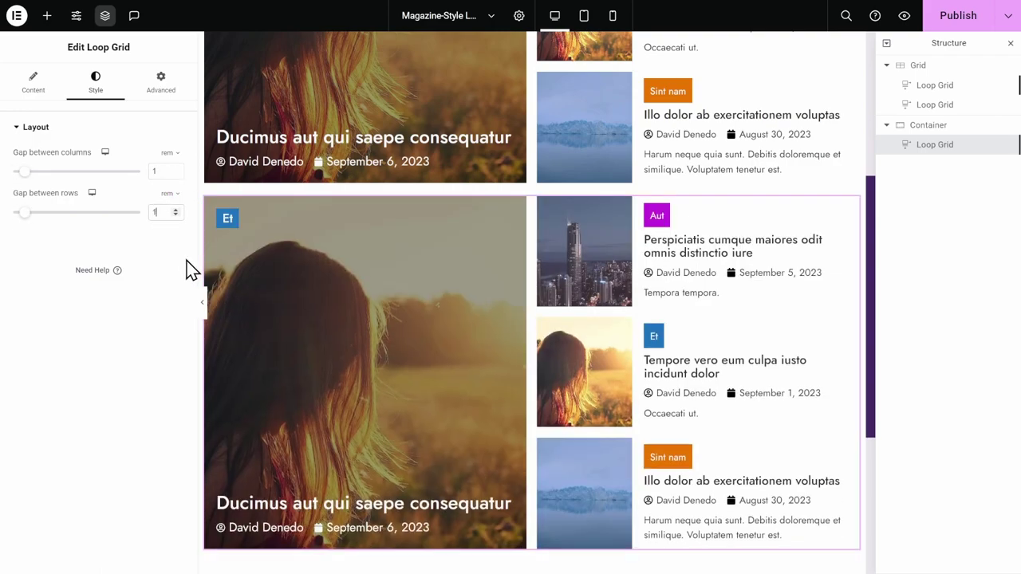
Compare the two magazine layouts in the editor and in the front-end page preview
{"action": "scroll", "coordinate": [542, 200], "scroll_direction": "up", "scroll_amount": 3}
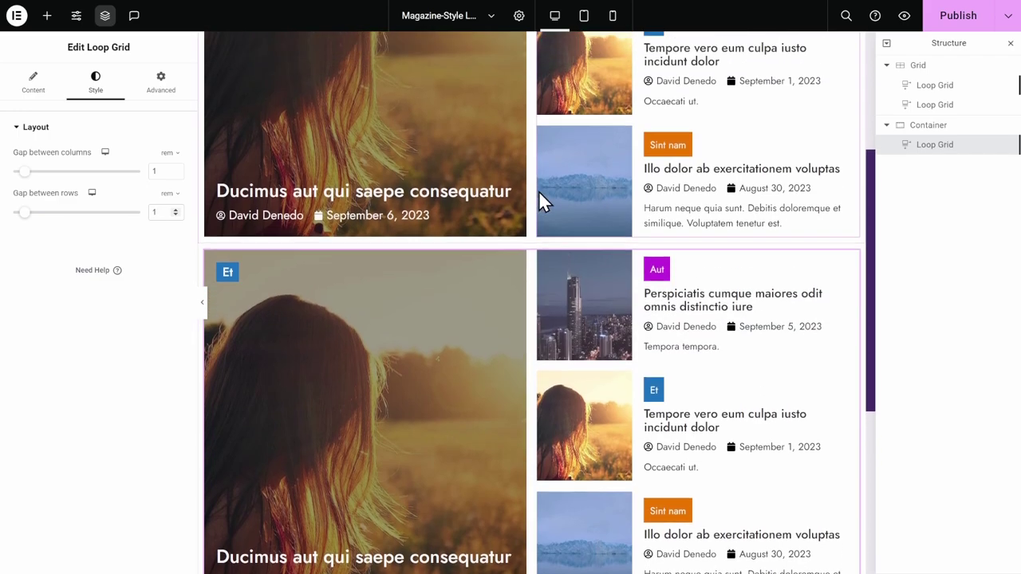
{"action": "scroll", "coordinate": [562, 183], "scroll_direction": "up", "scroll_amount": 3}
{"action": "scroll", "coordinate": [531, 275], "scroll_direction": "down", "scroll_amount": 5}
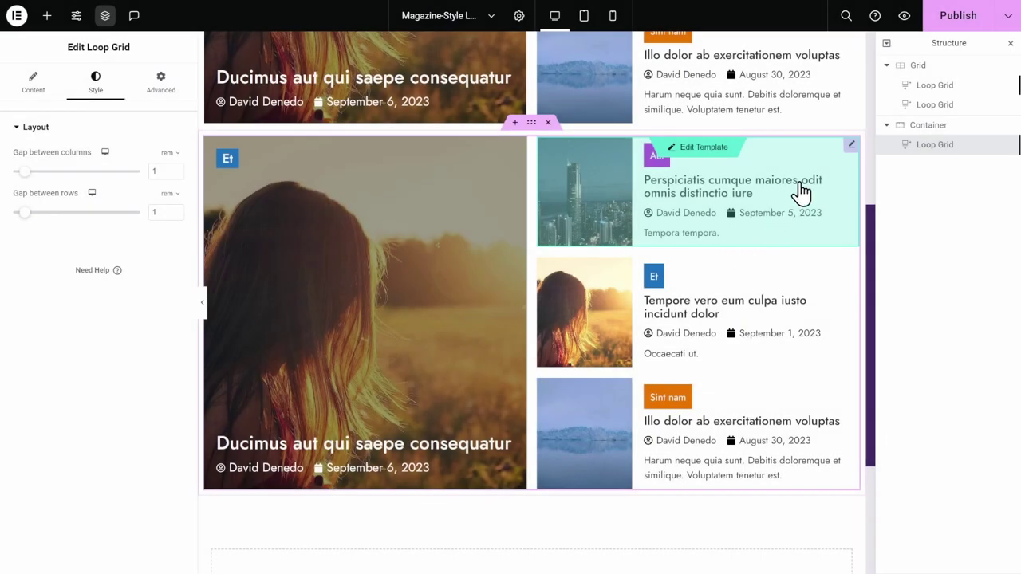
{"action": "left_click", "coordinate": [903, 20]}
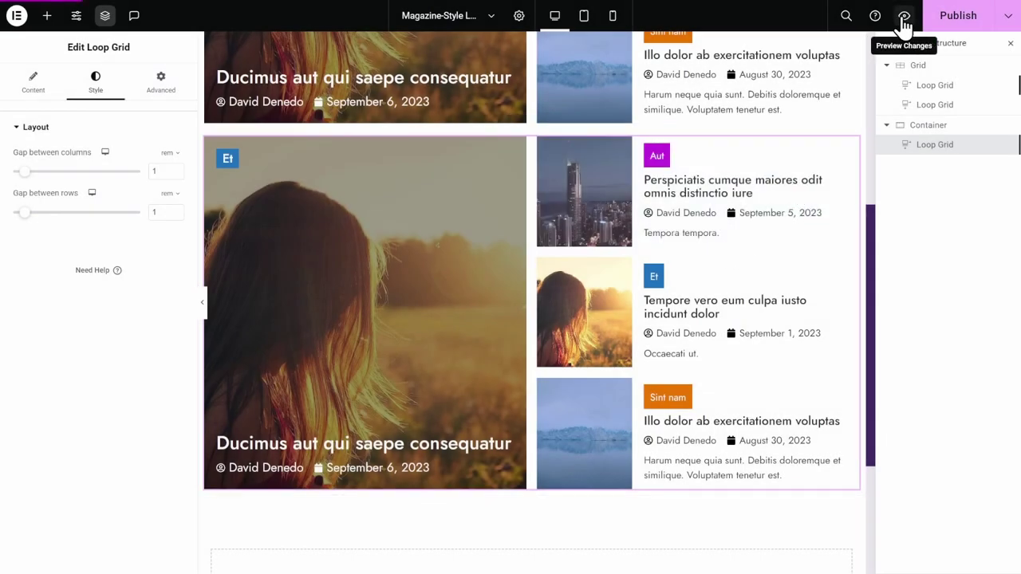
{"action": "scroll", "coordinate": [861, 121], "scroll_direction": "down", "scroll_amount": 6}
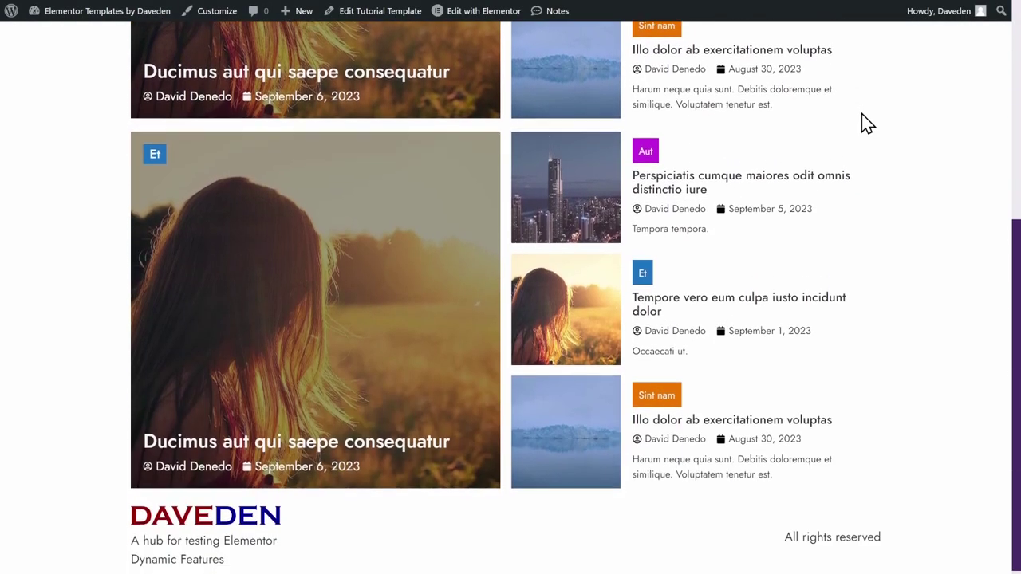
{"action": "scroll", "coordinate": [867, 123], "scroll_direction": "up", "scroll_amount": 10}
{"action": "scroll", "coordinate": [867, 124], "scroll_direction": "up", "scroll_amount": 2}
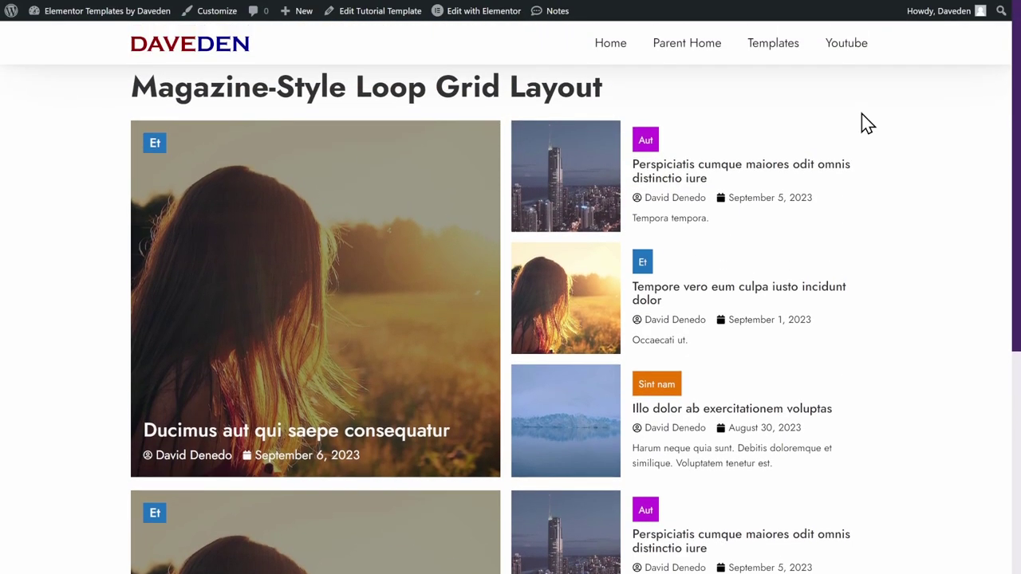